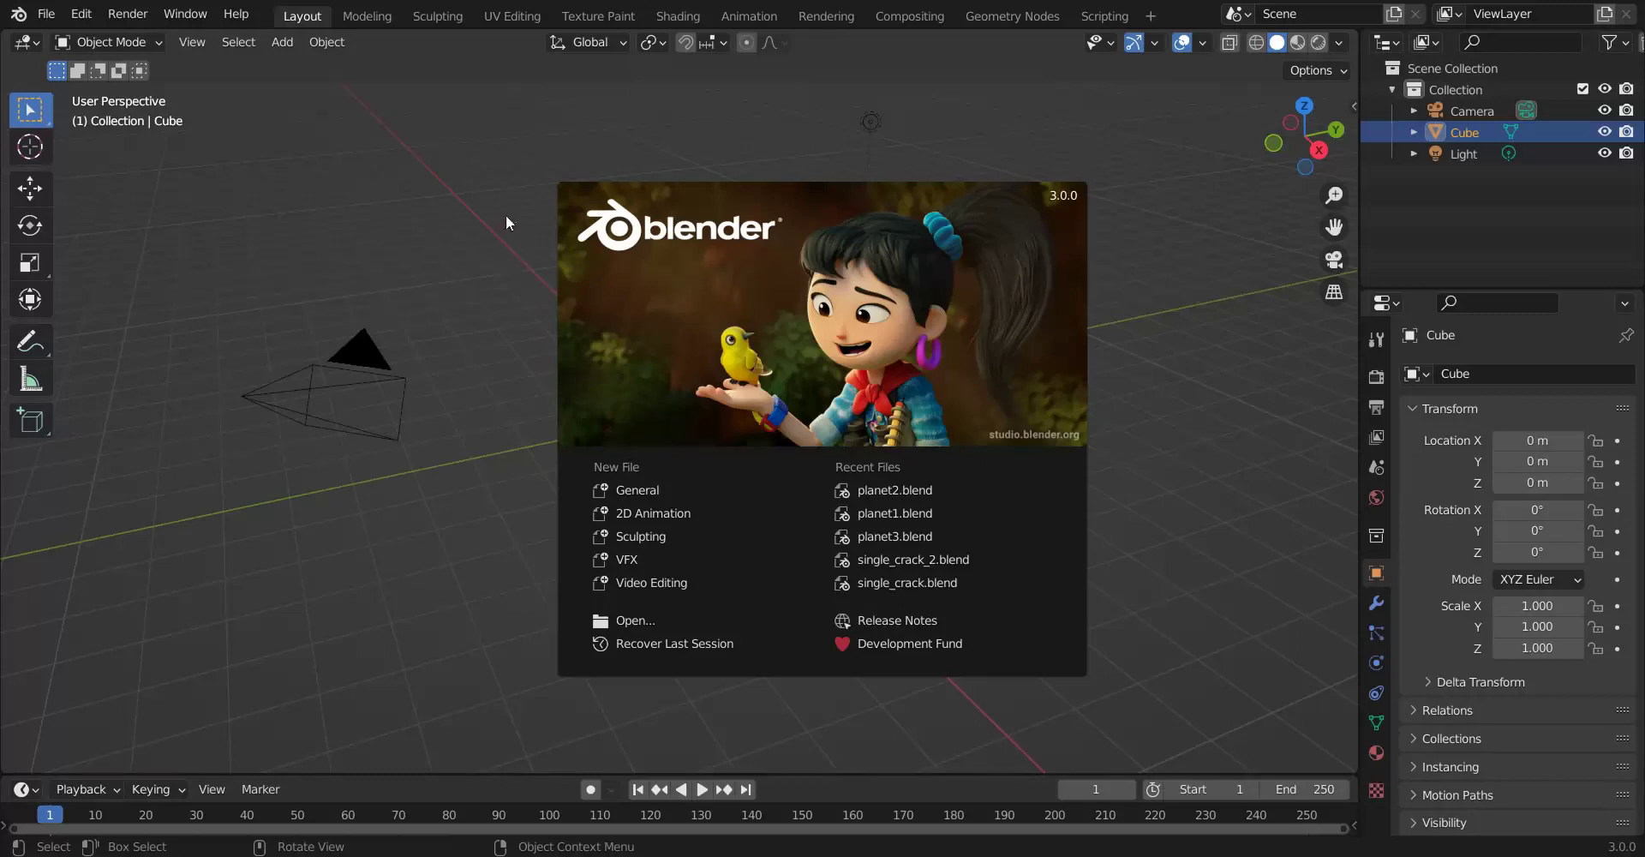
Delete the default cube and add an ico sphere at the scene origin.
click(513, 389)
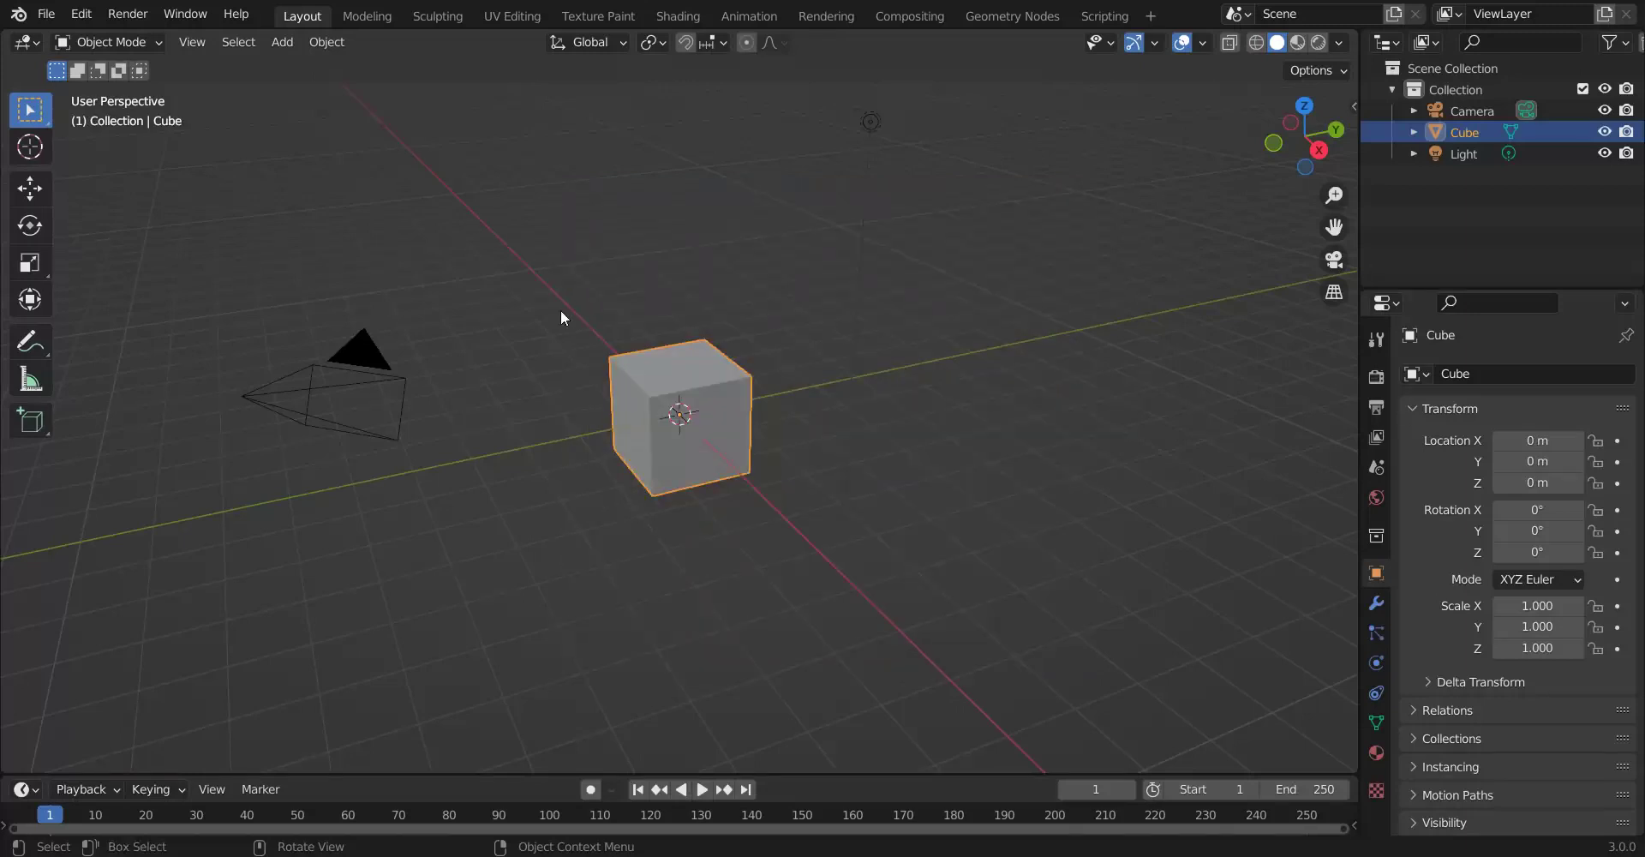
key(Delete)
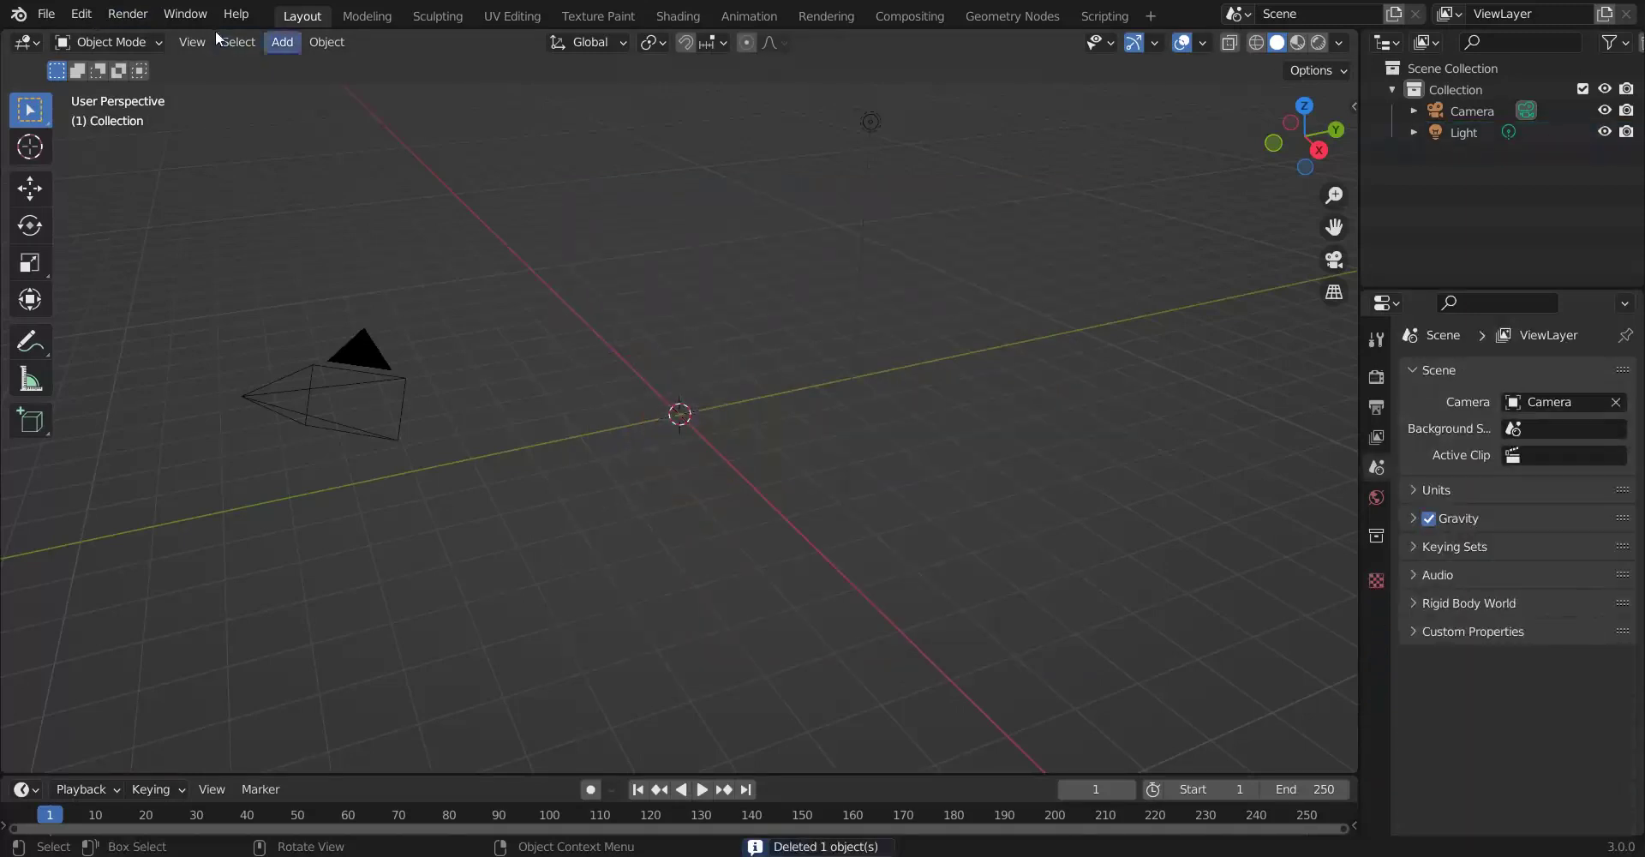
click(282, 41)
mouse_move(384, 66)
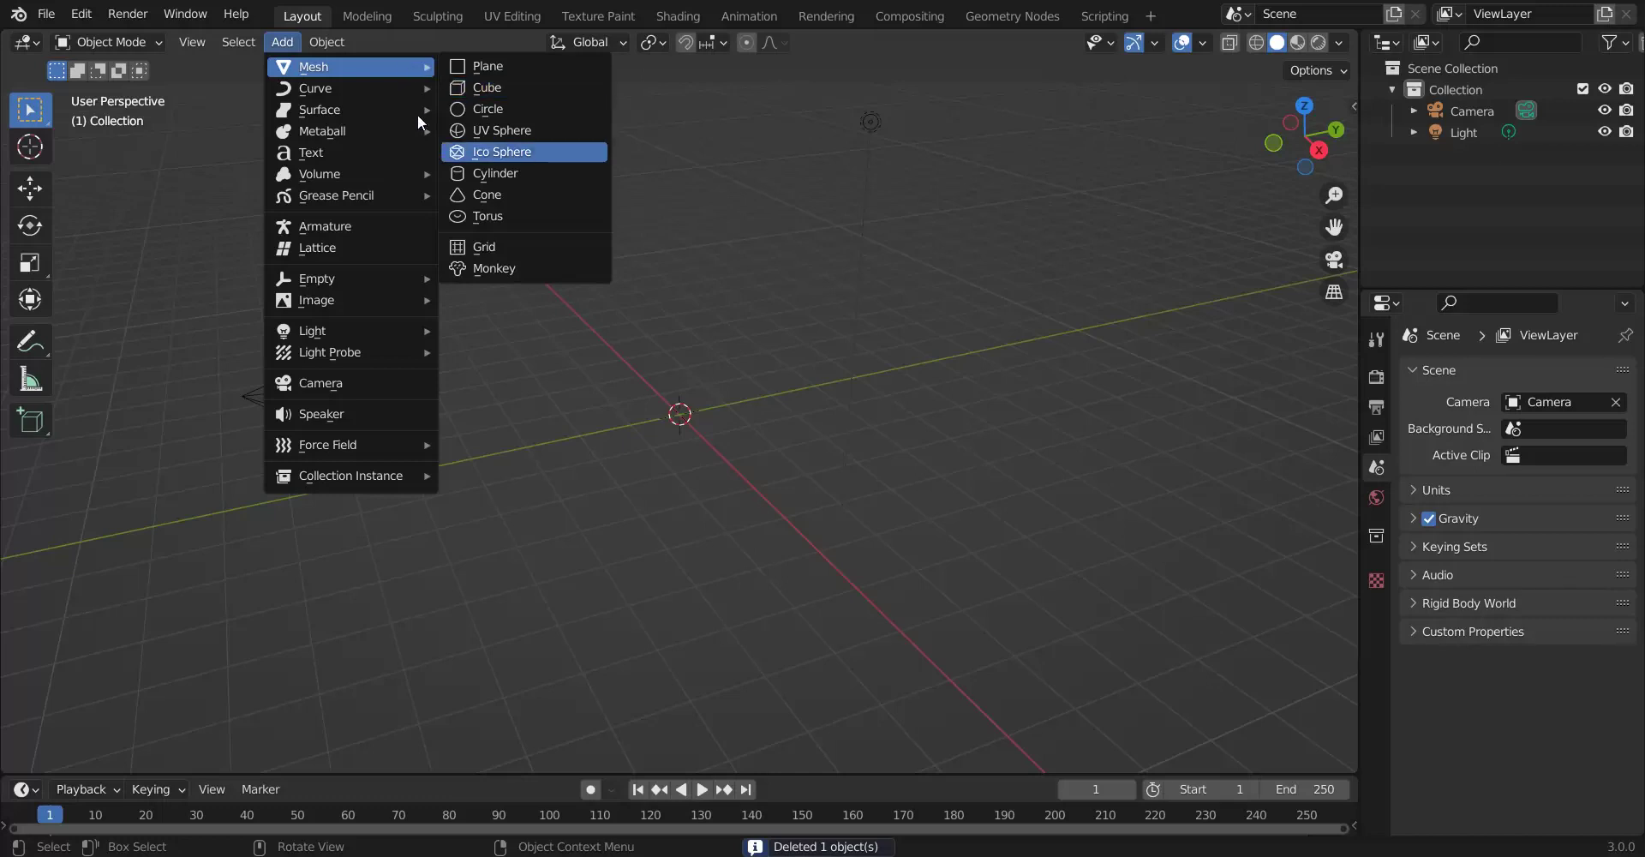
click(514, 152)
Set the new ico sphere's radius to 10 m and its subdivisions to 5.
click(132, 756)
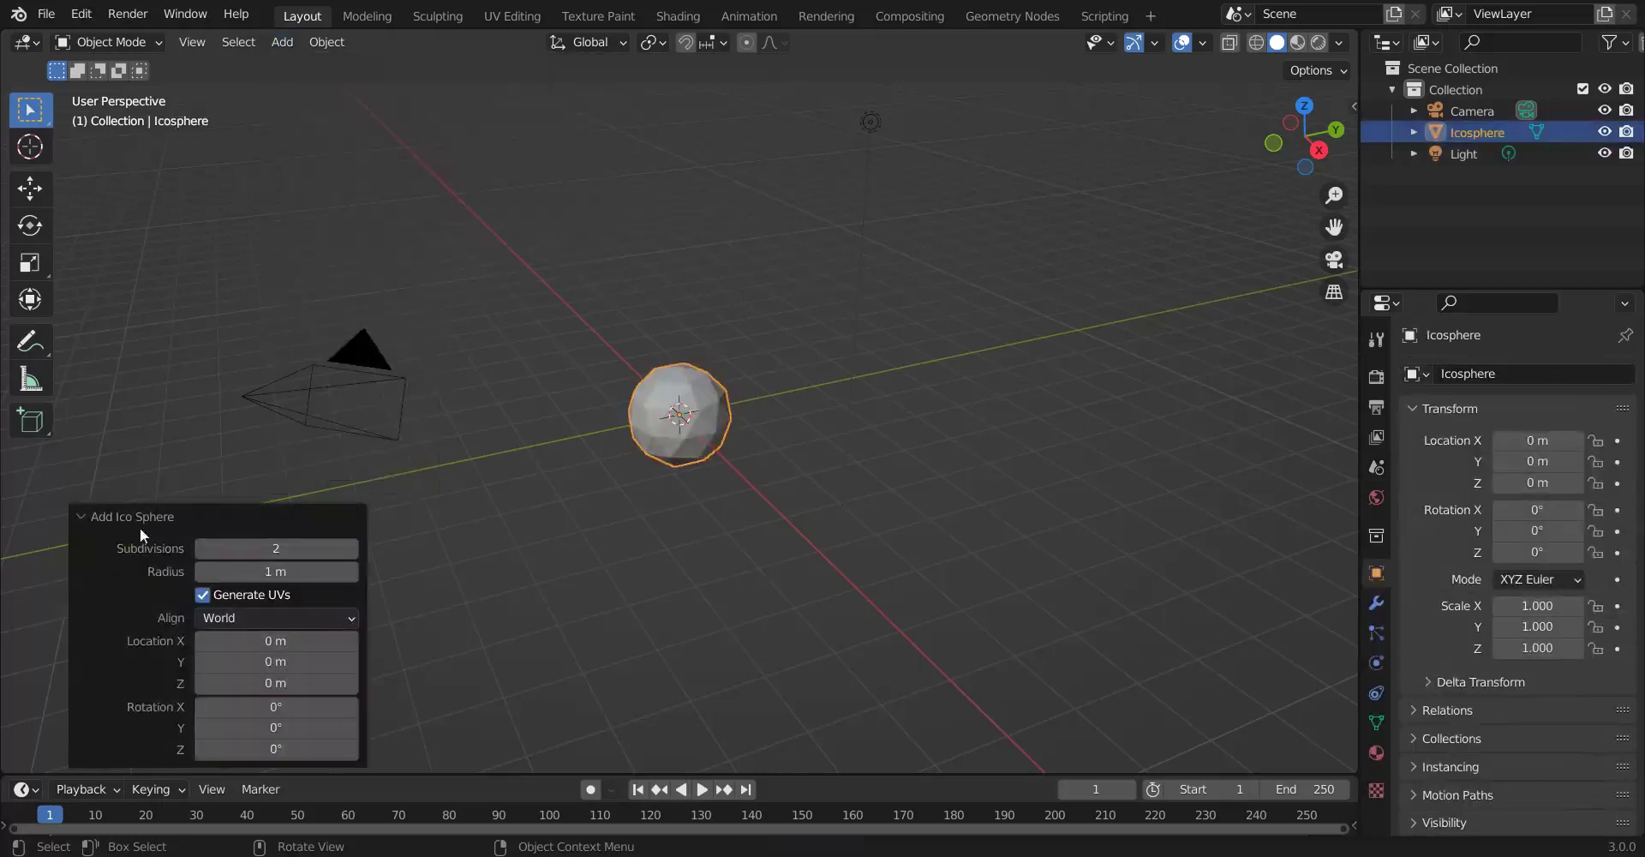
click(276, 571)
text(10)
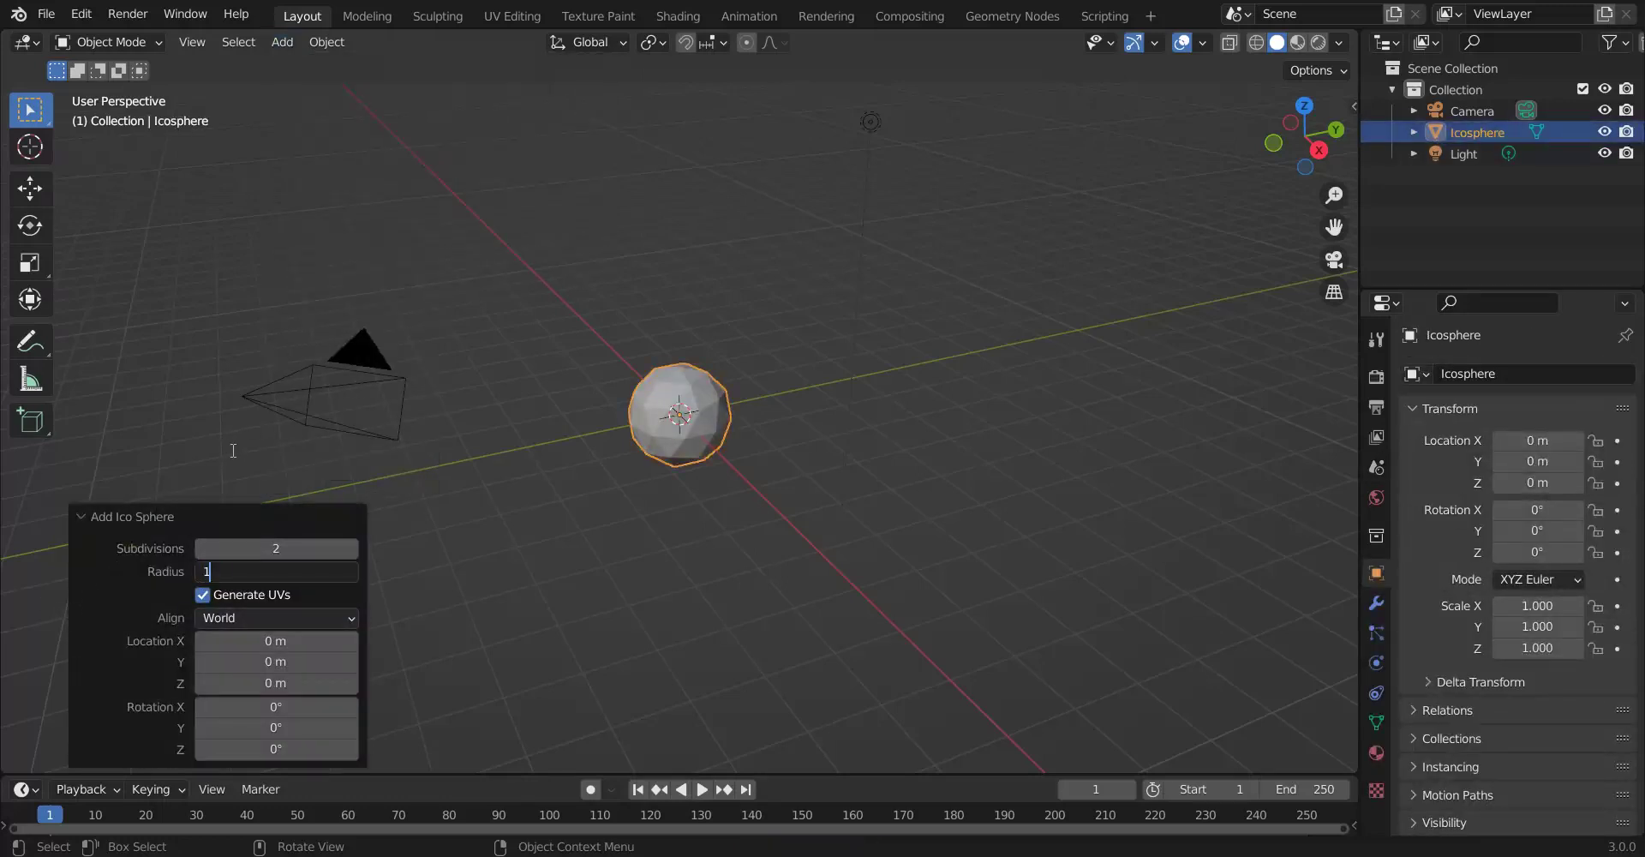
key(Return)
click(276, 548)
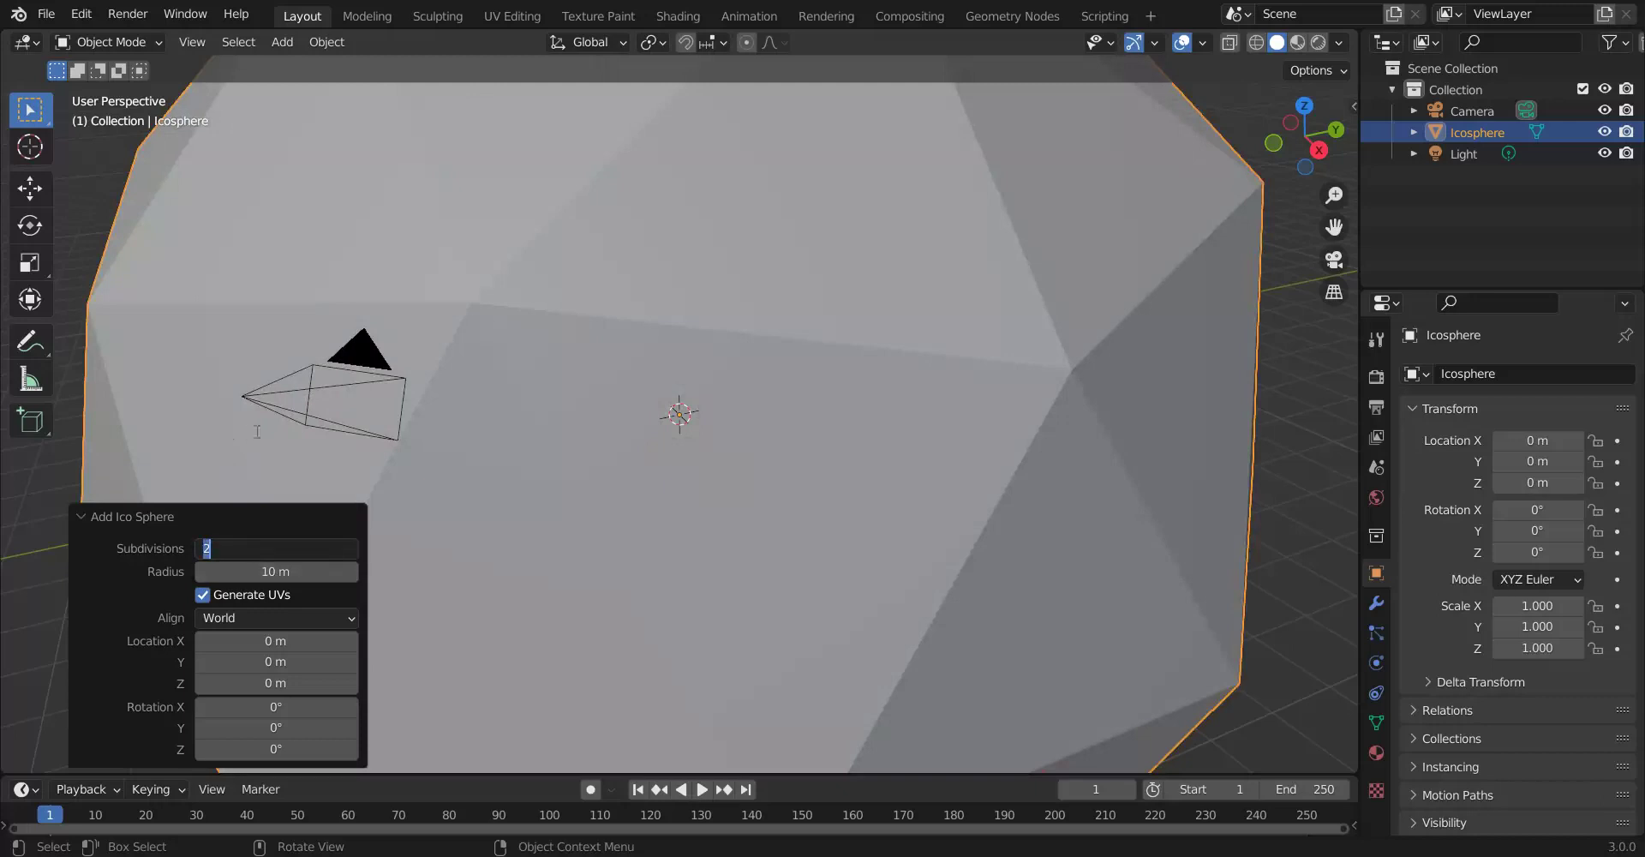
click(275, 420)
click(351, 548)
click(351, 549)
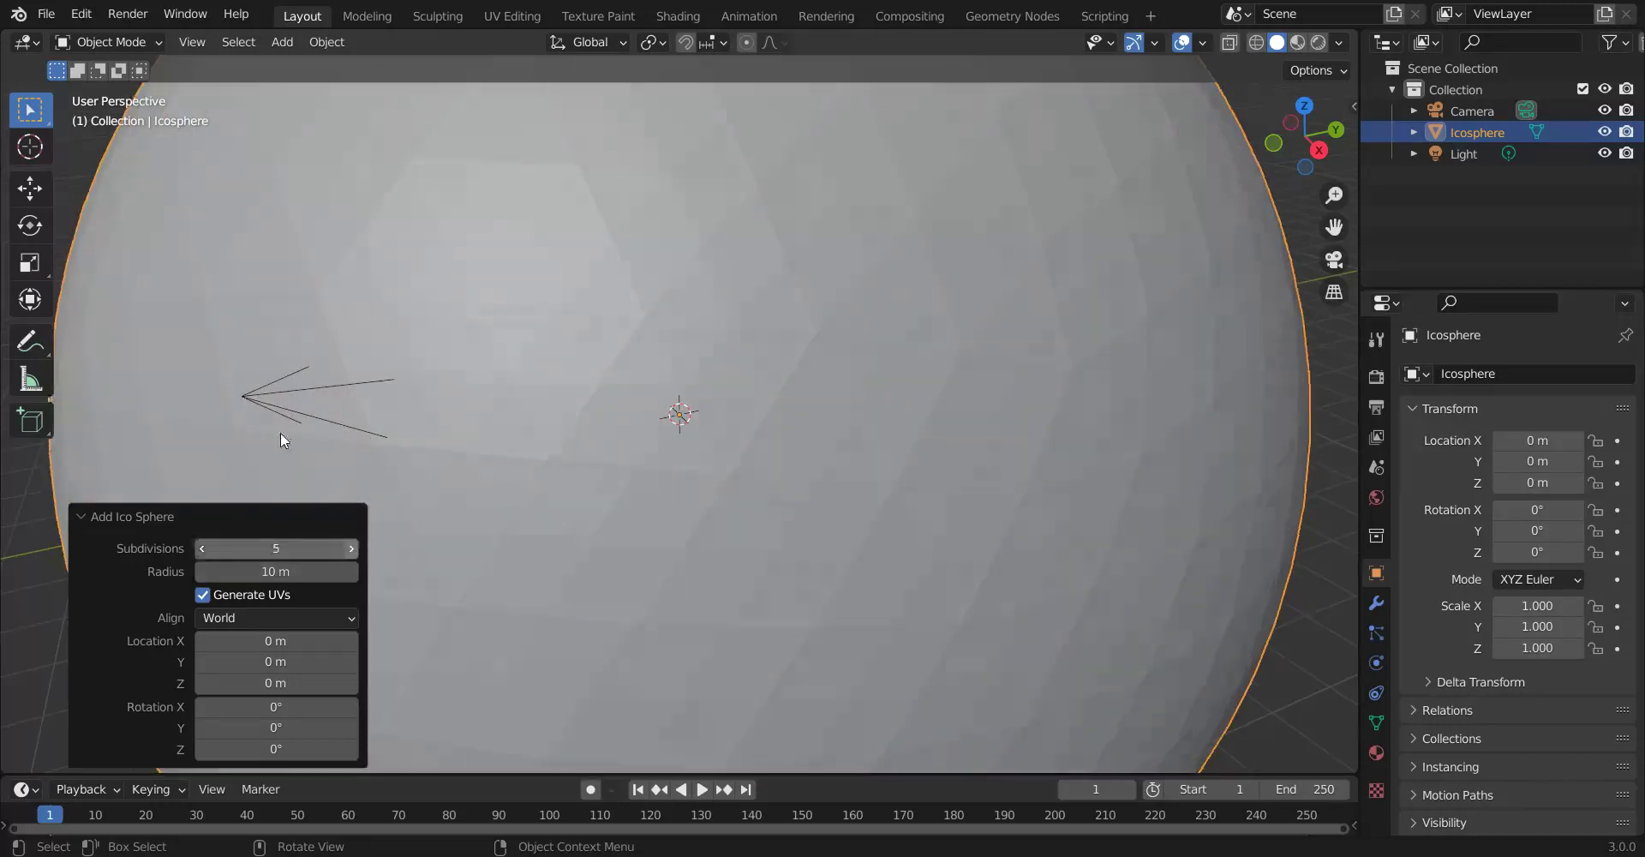
Apply smooth shading to the ico sphere.
right_click(705, 286)
key(Return)
scroll(705, 291, down, 8)
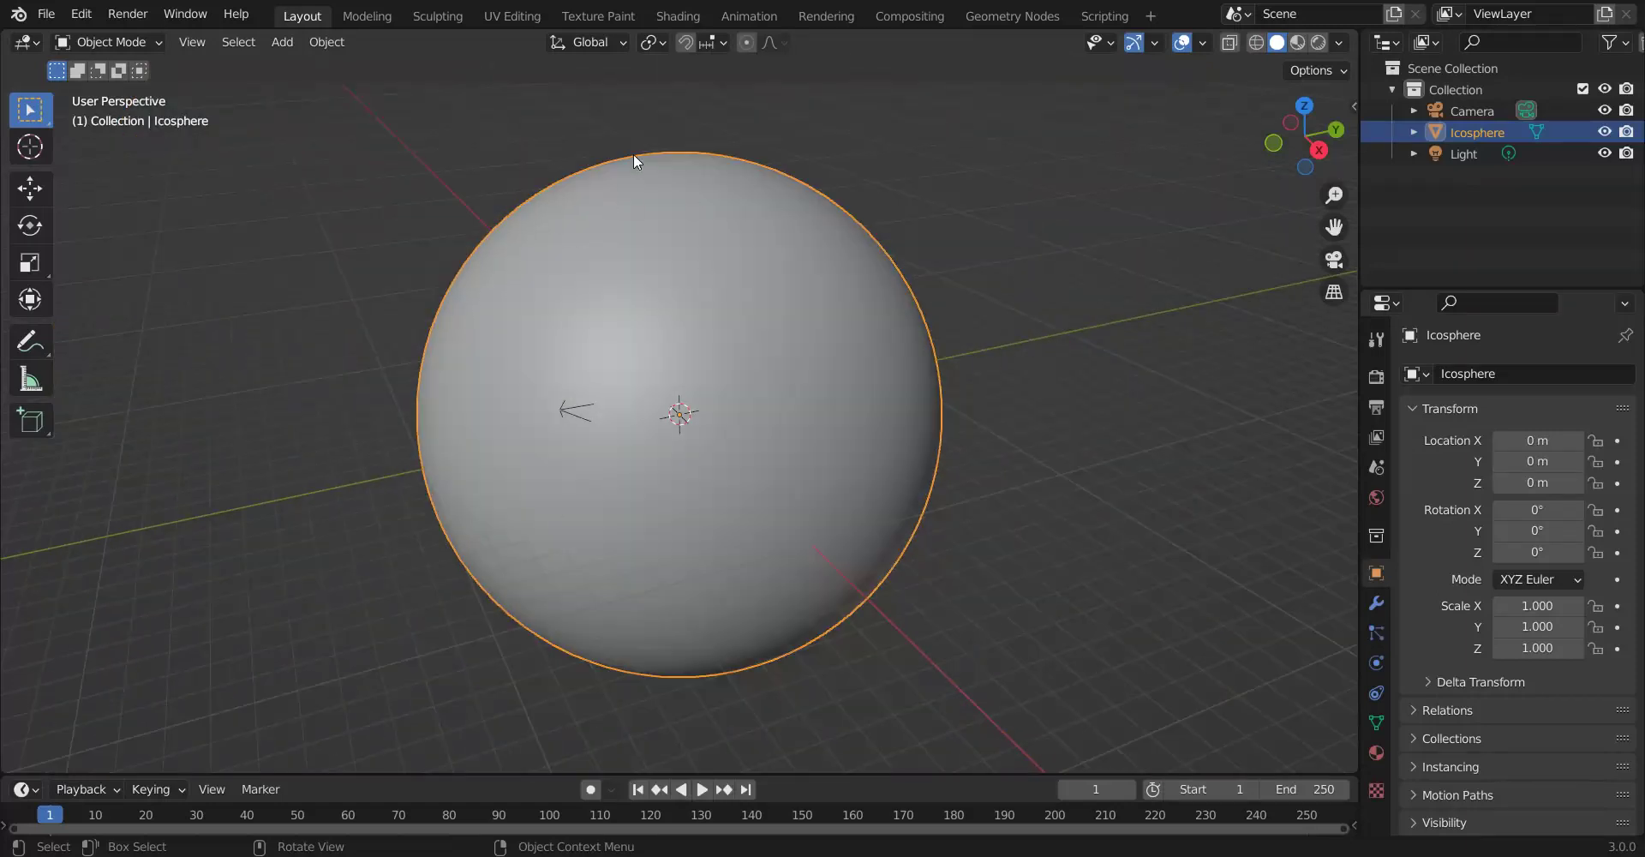
Switch to the Shading workspace with rendered viewport shading and set the world background strength to 0.
click(1467, 154)
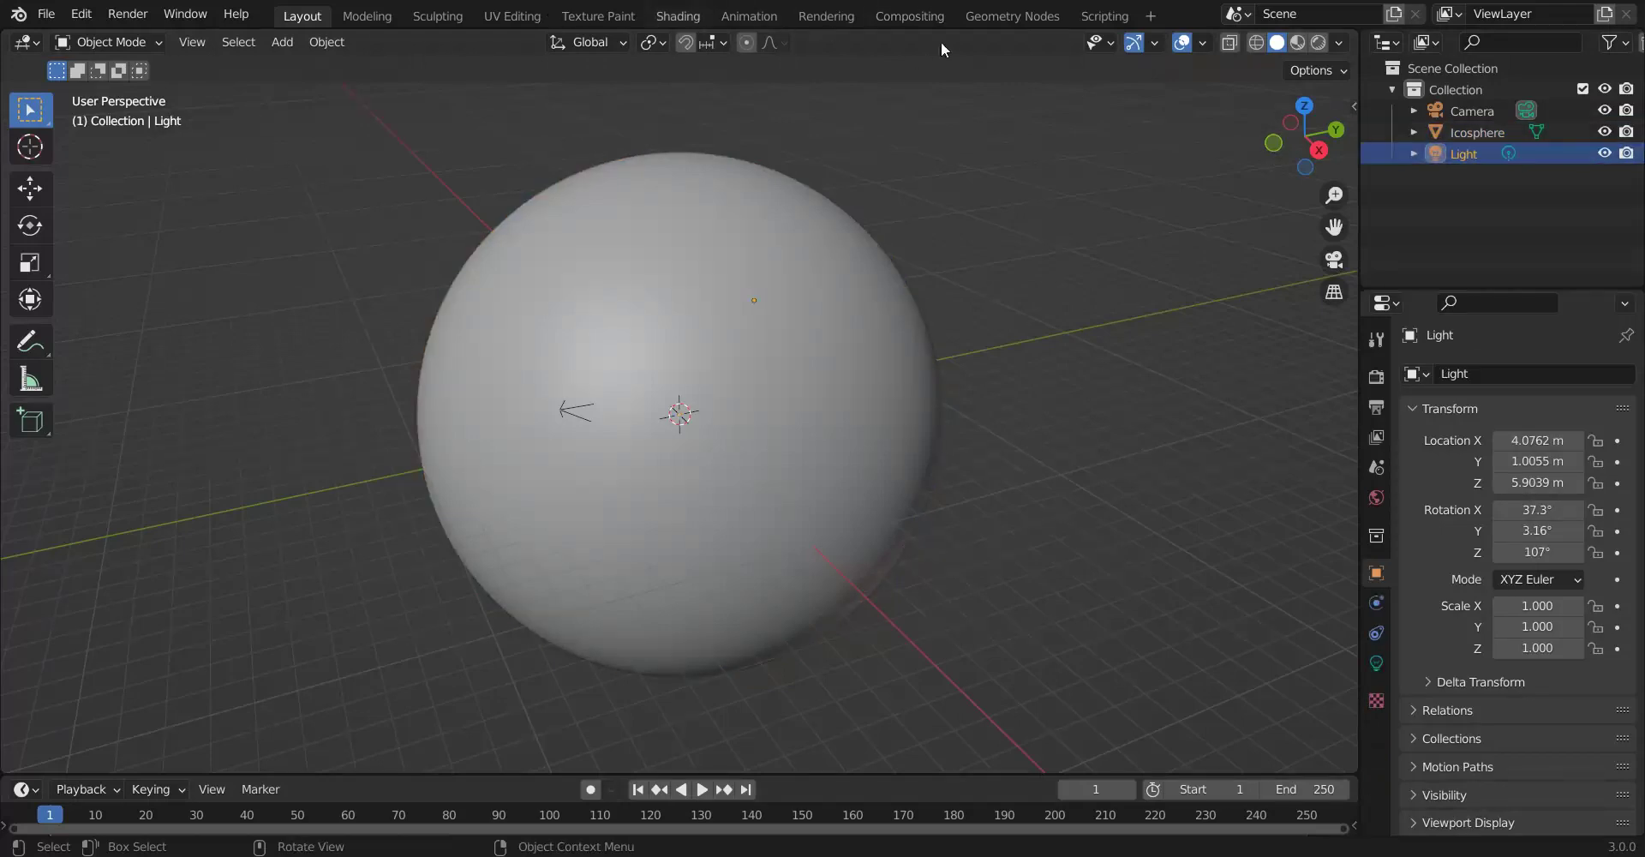
scroll(766, 225, down, 6)
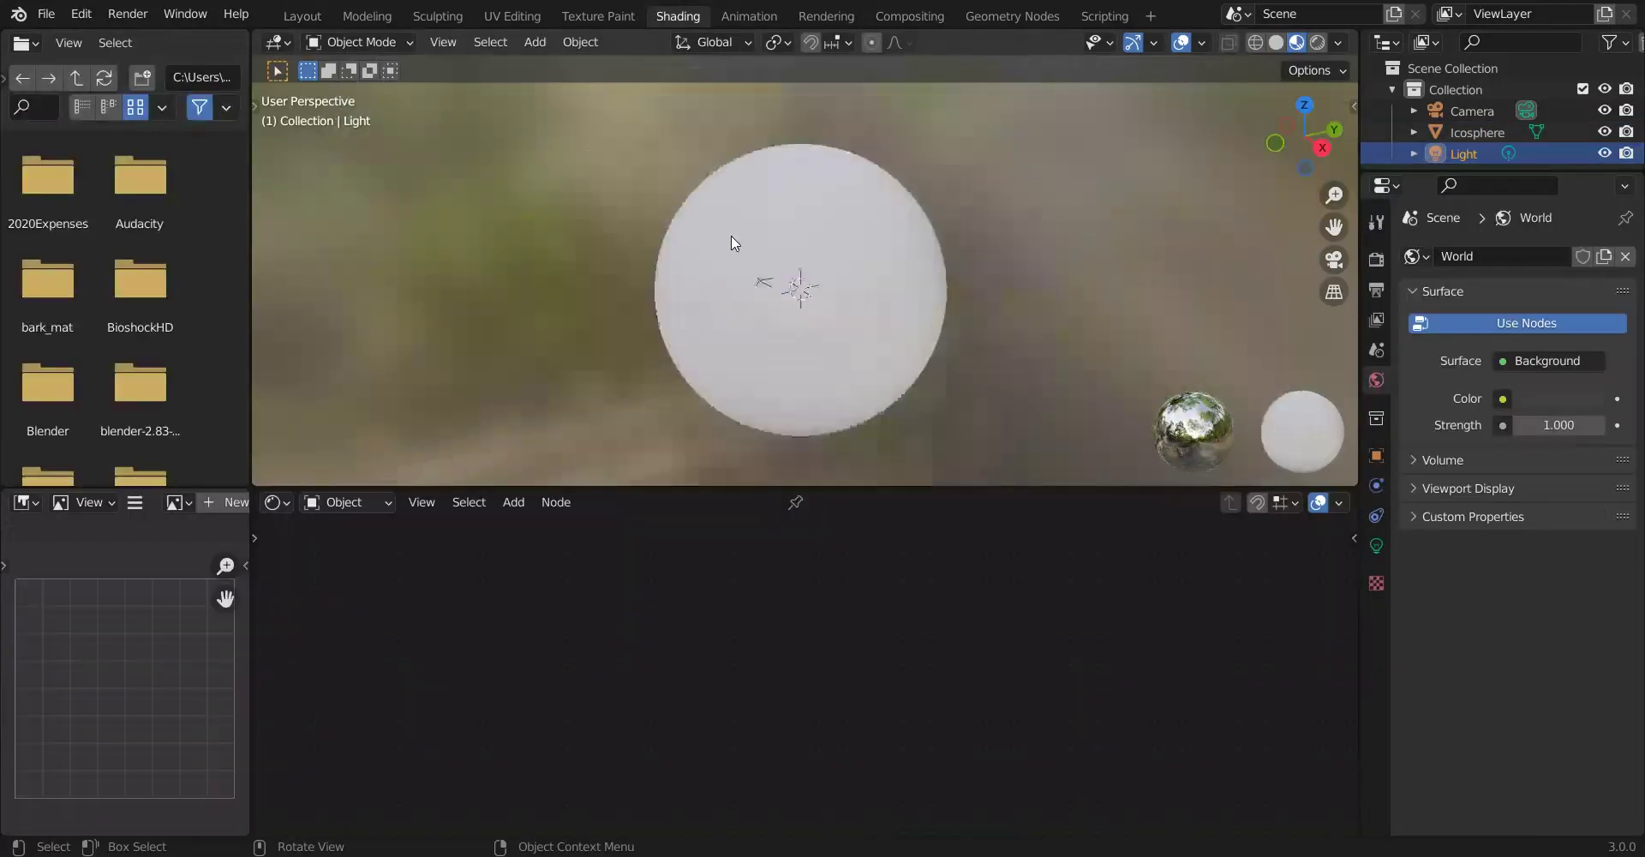
key(z)
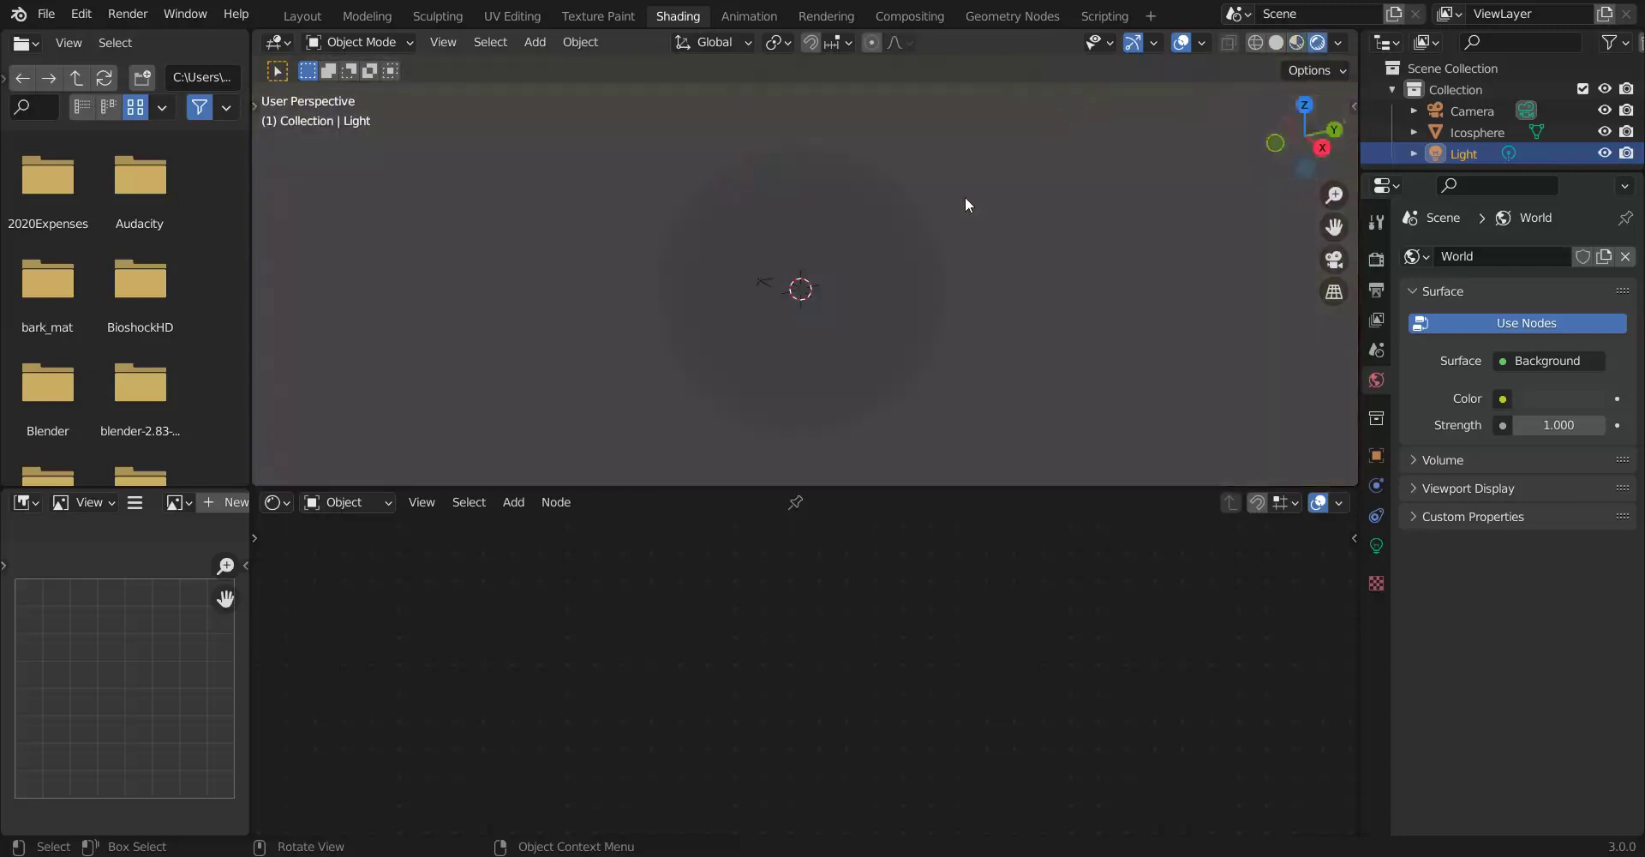
click(1566, 422)
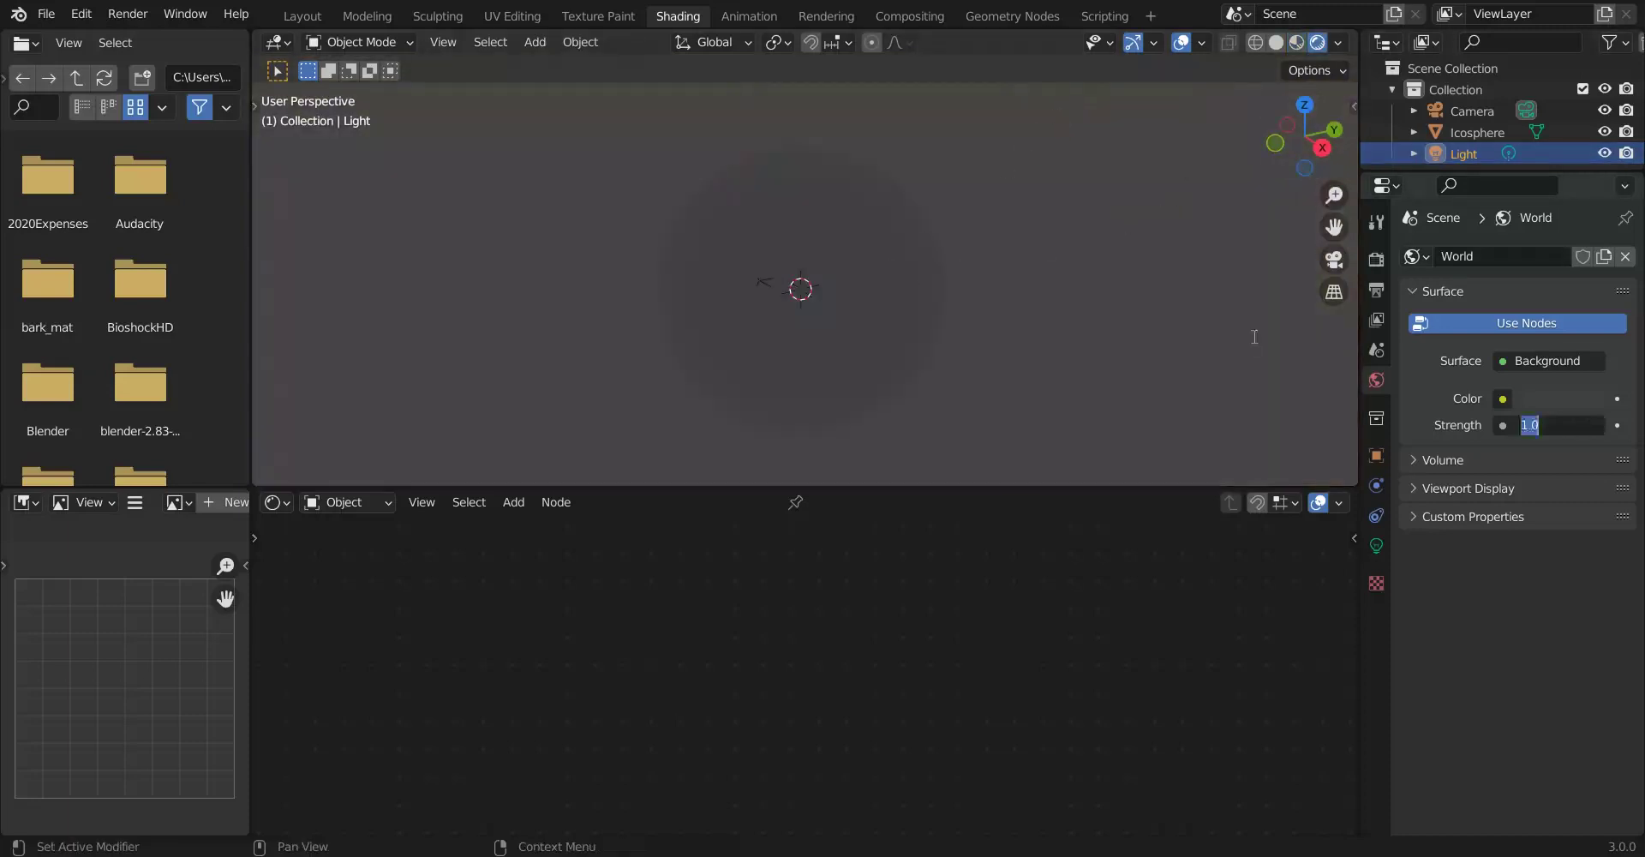
text(0)
key(Return)
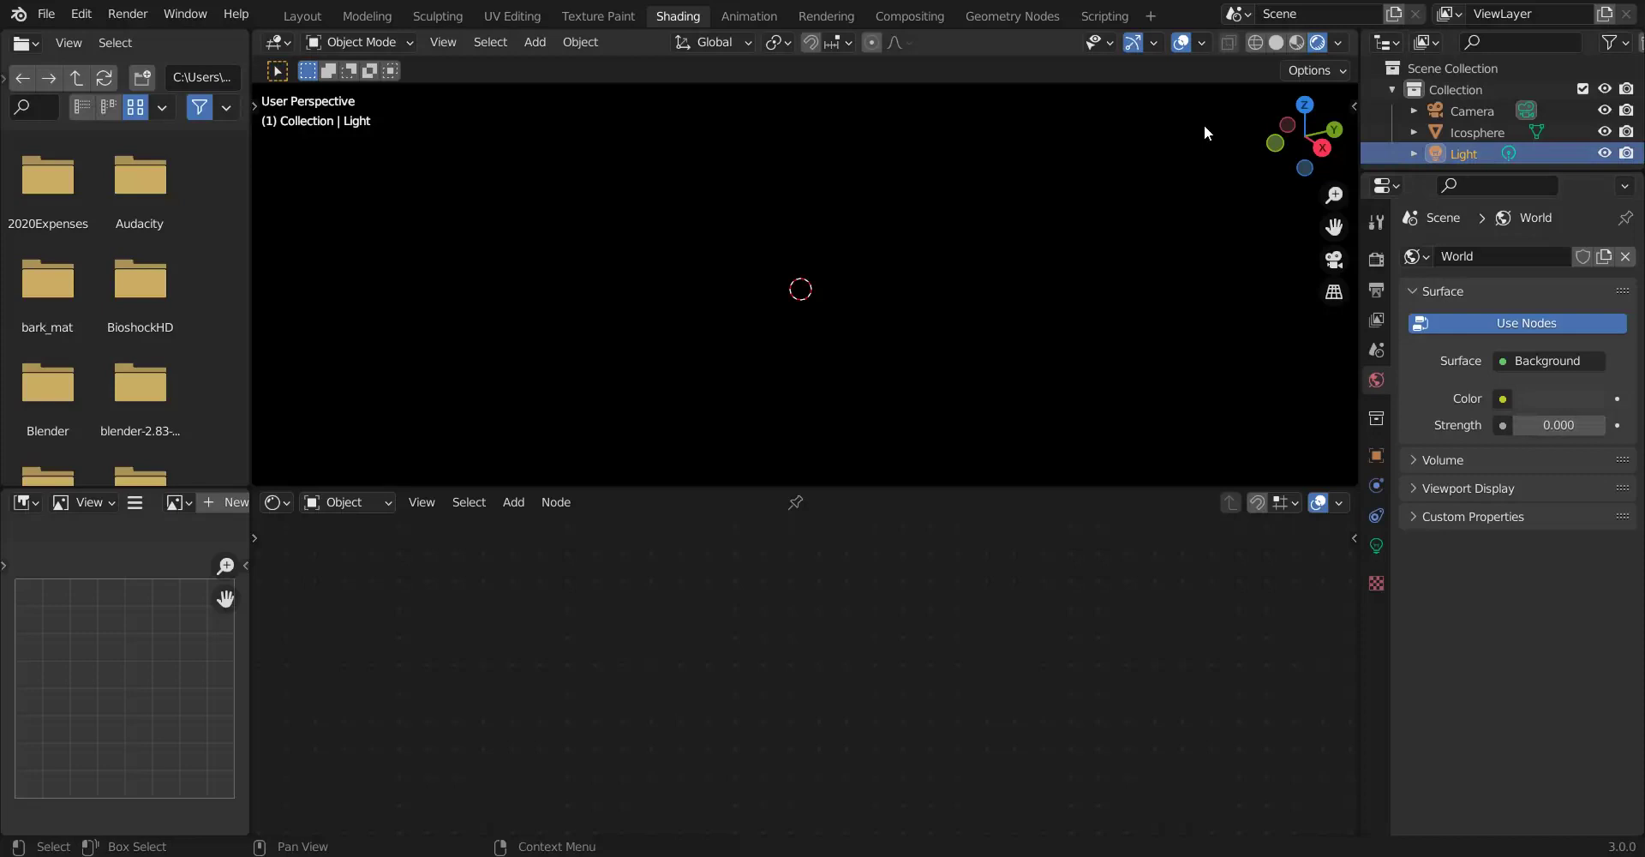
Delete the default light and add a sun light to the scene.
right_click(1476, 155)
click(1447, 211)
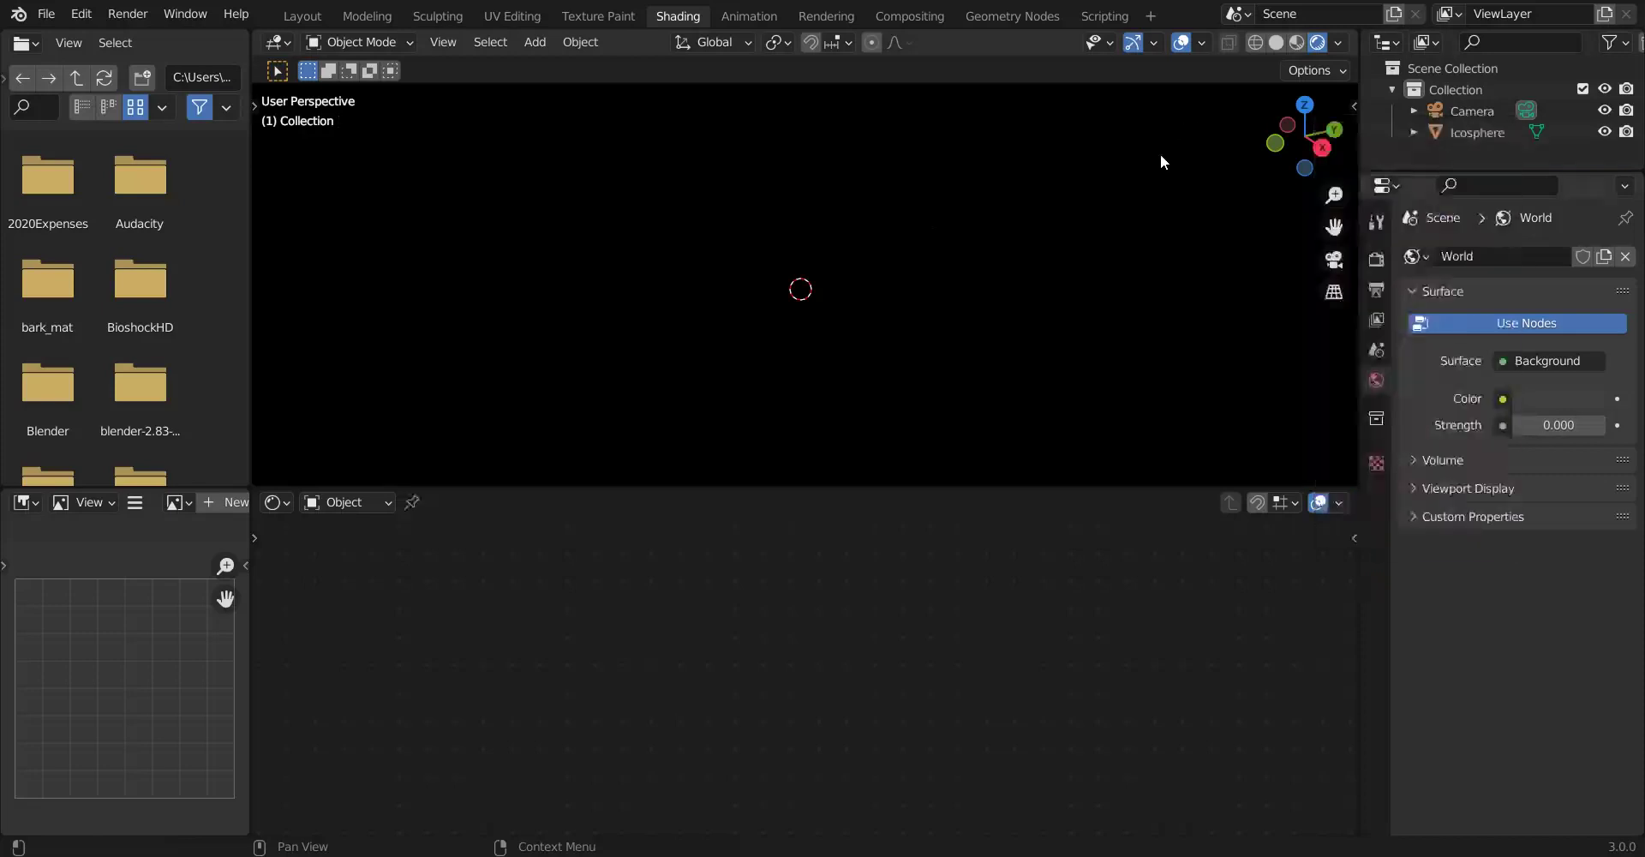
right_click(1436, 88)
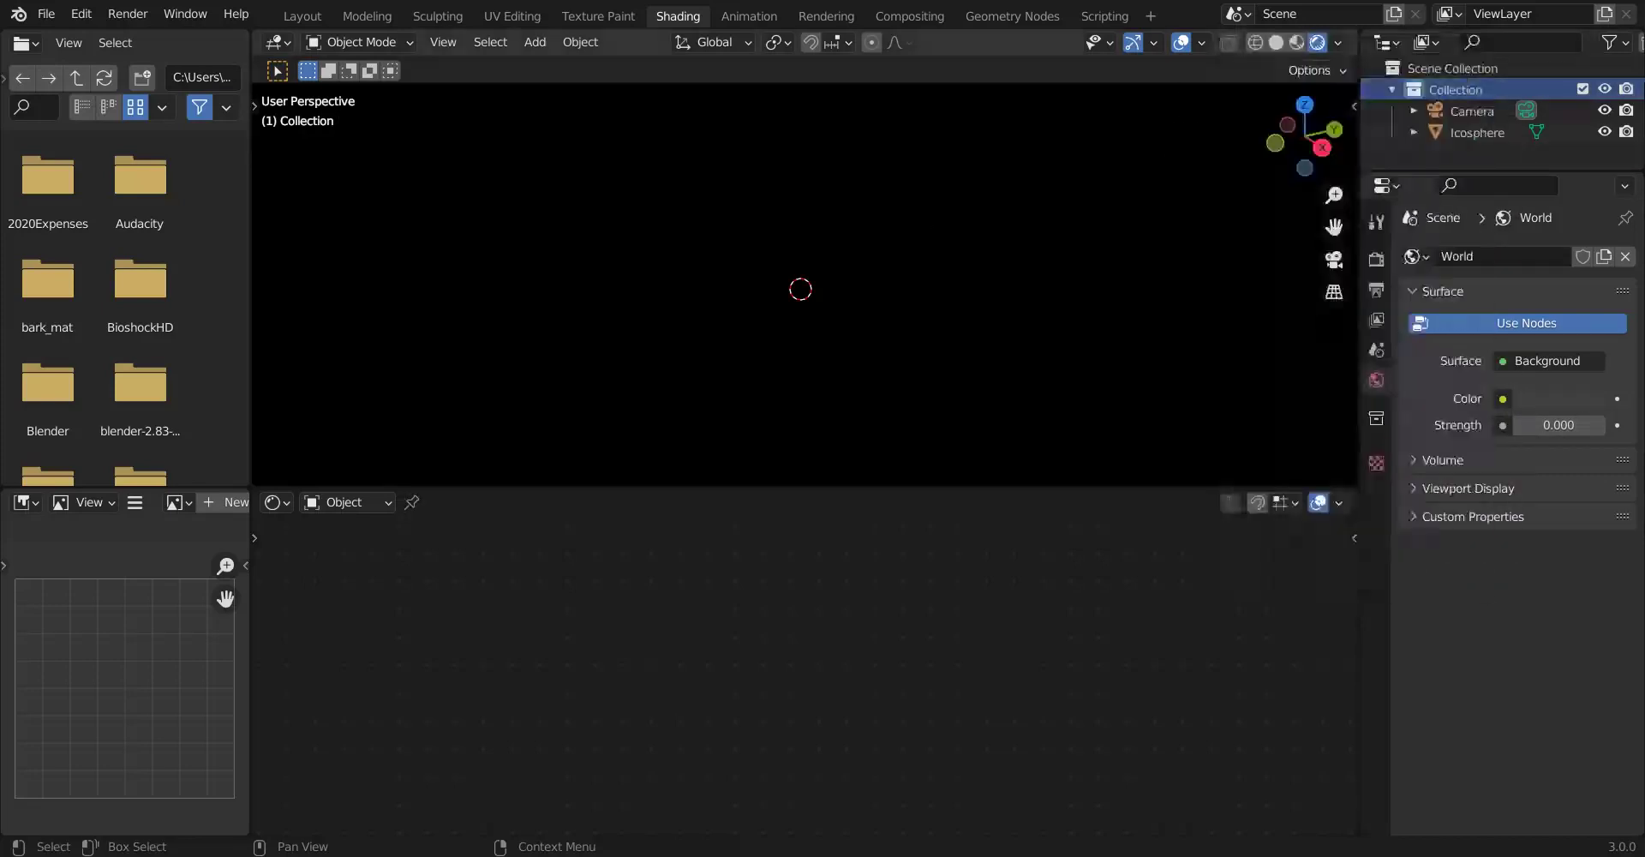
click(534, 42)
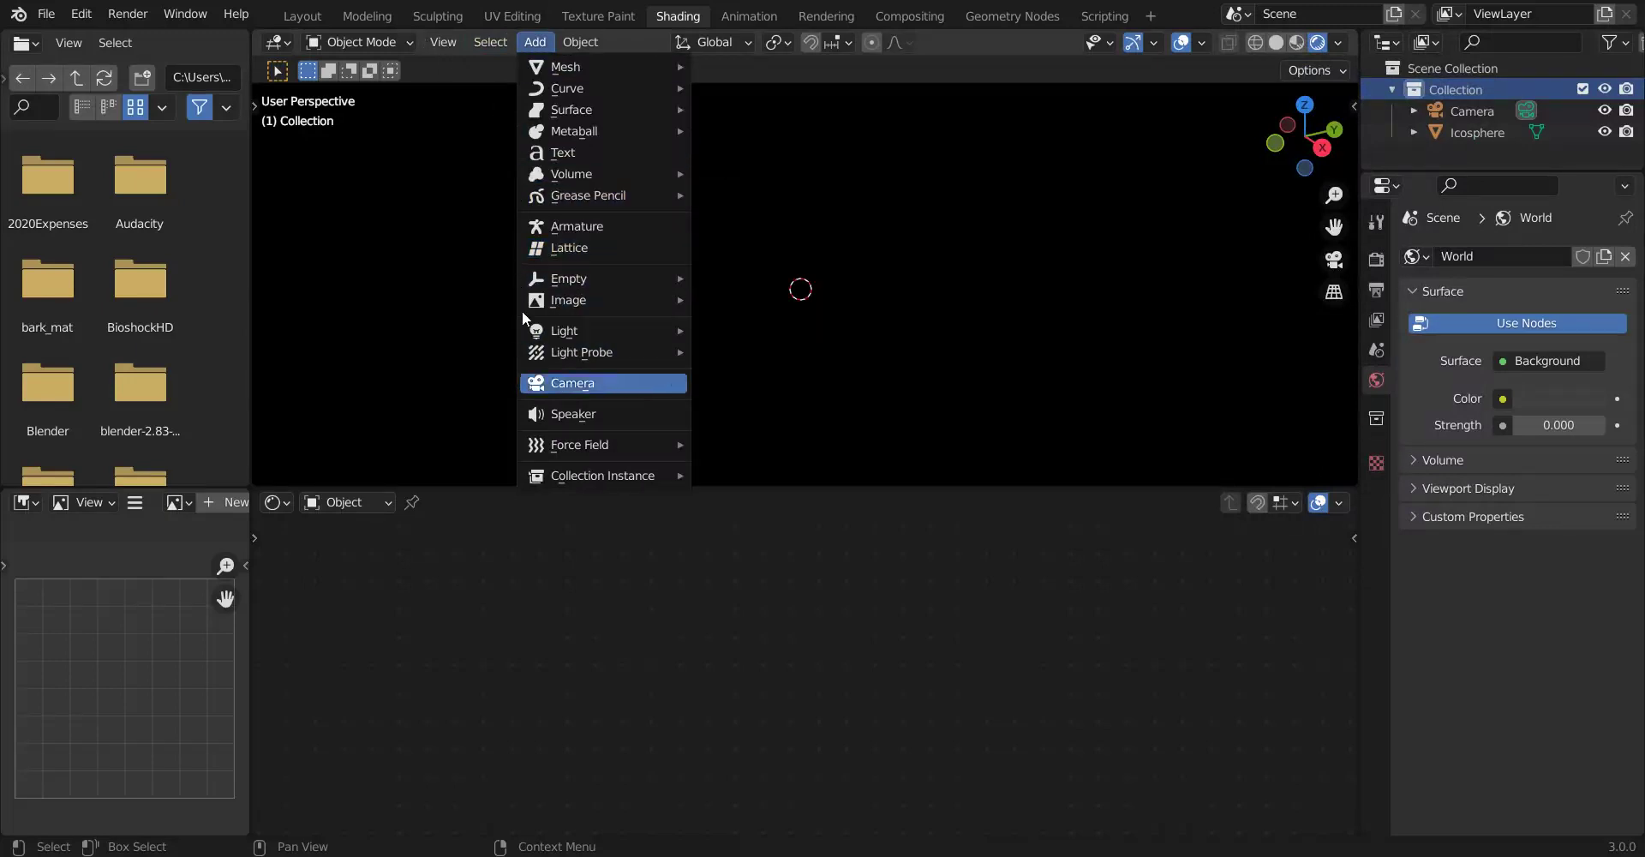
mouse_move(654, 329)
click(754, 353)
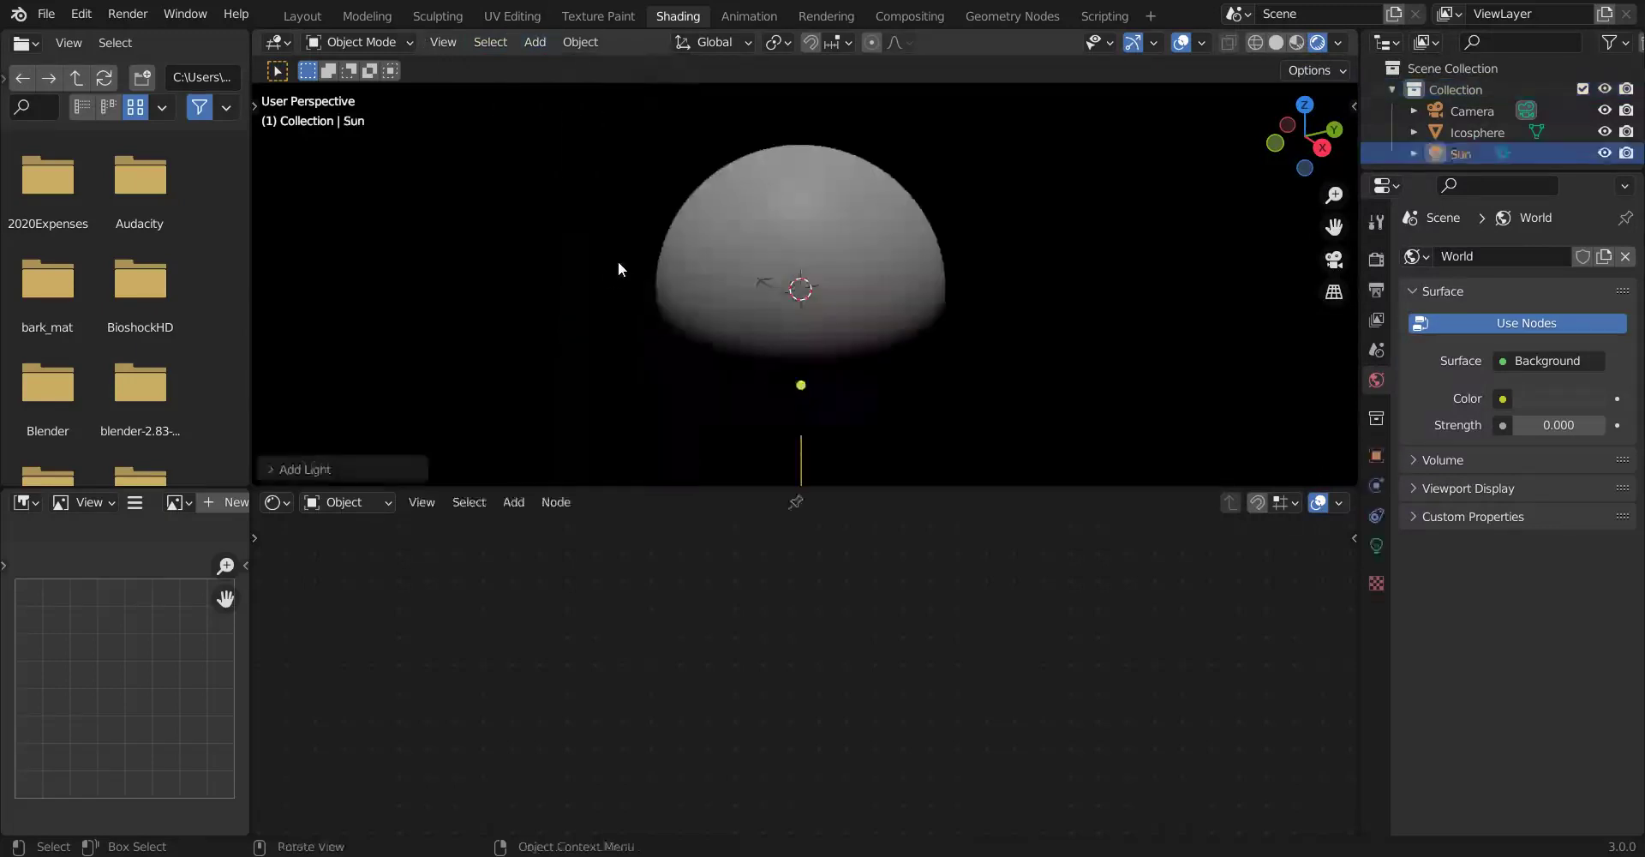
Move the sun light out beside the sphere and rotate it about -67° around the global Y axis.
key(g)
click(397, 221)
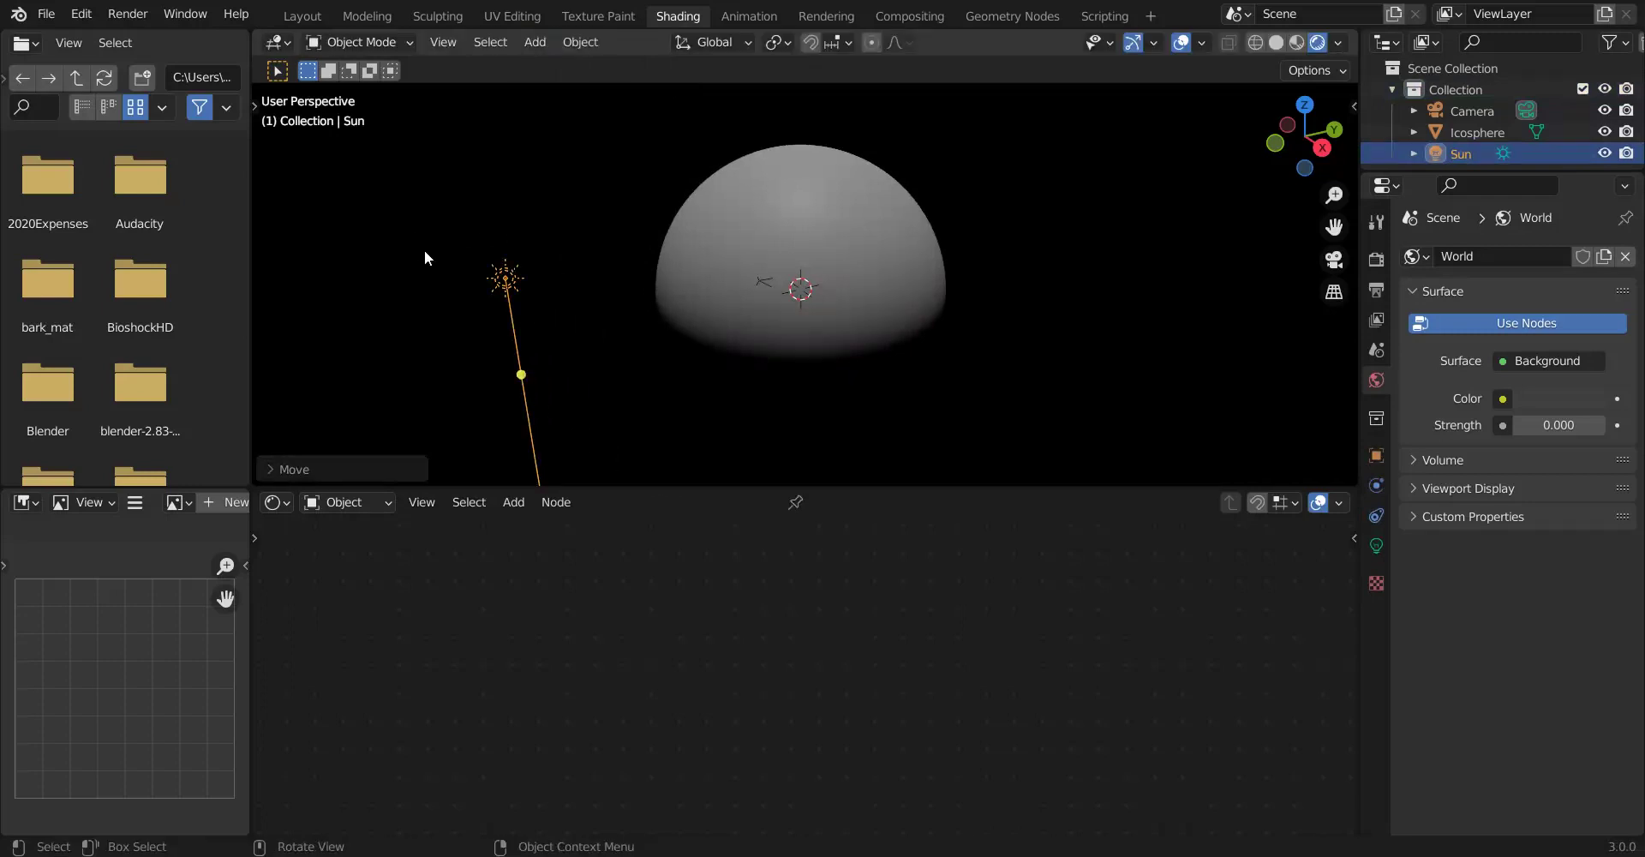
key(r)
key(y)
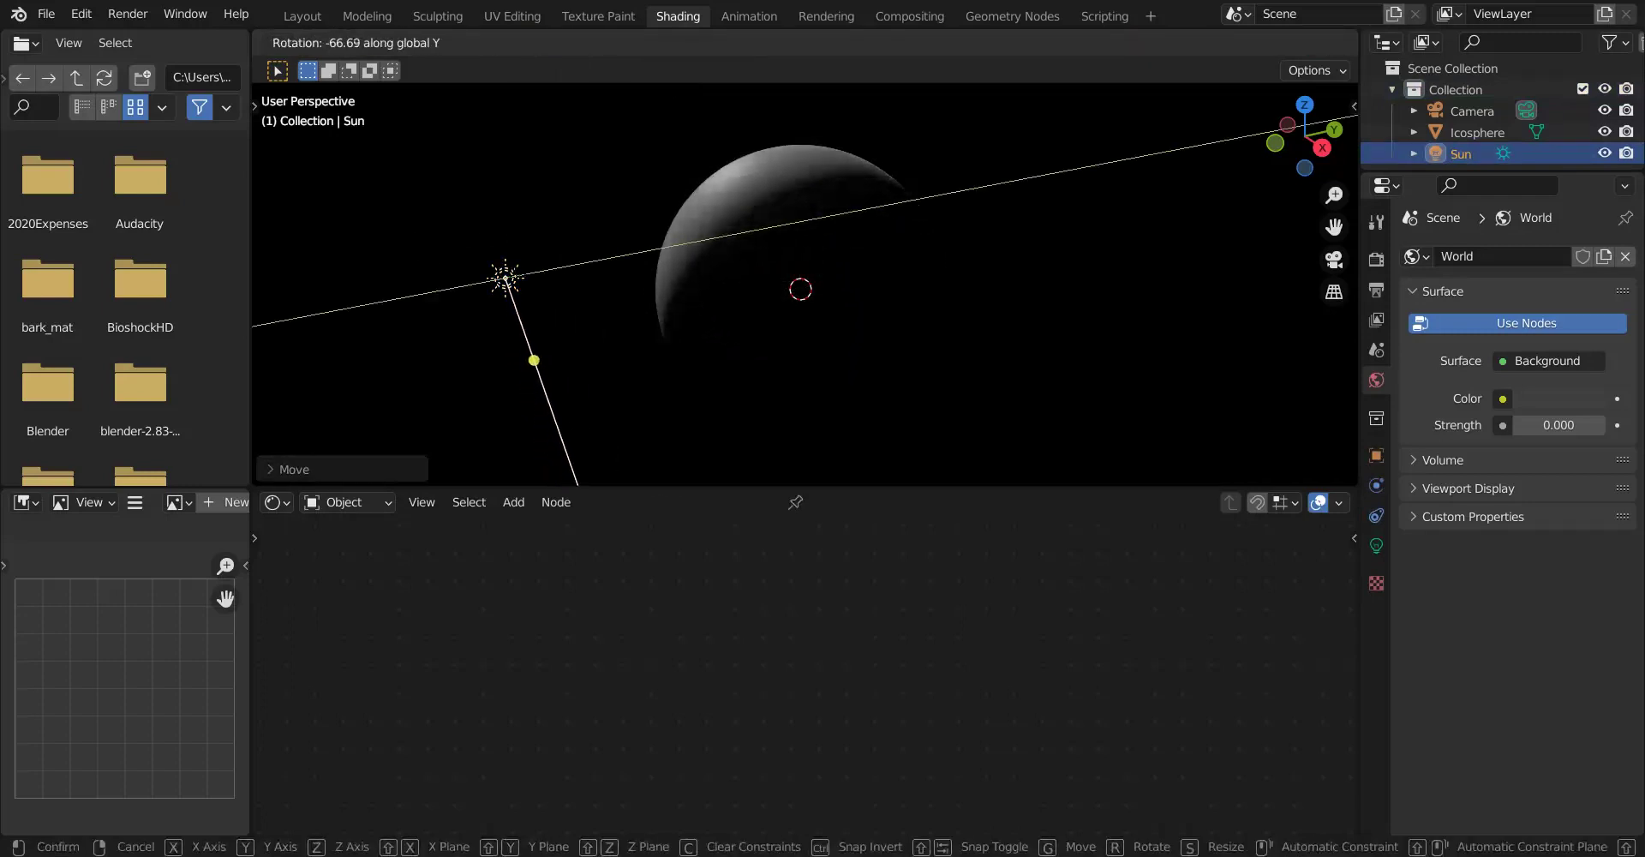
click(503, 184)
Rotate the sun light further around global X and by about 30° around global Z, aiming it sideways at the sphere.
key(r)
key(x)
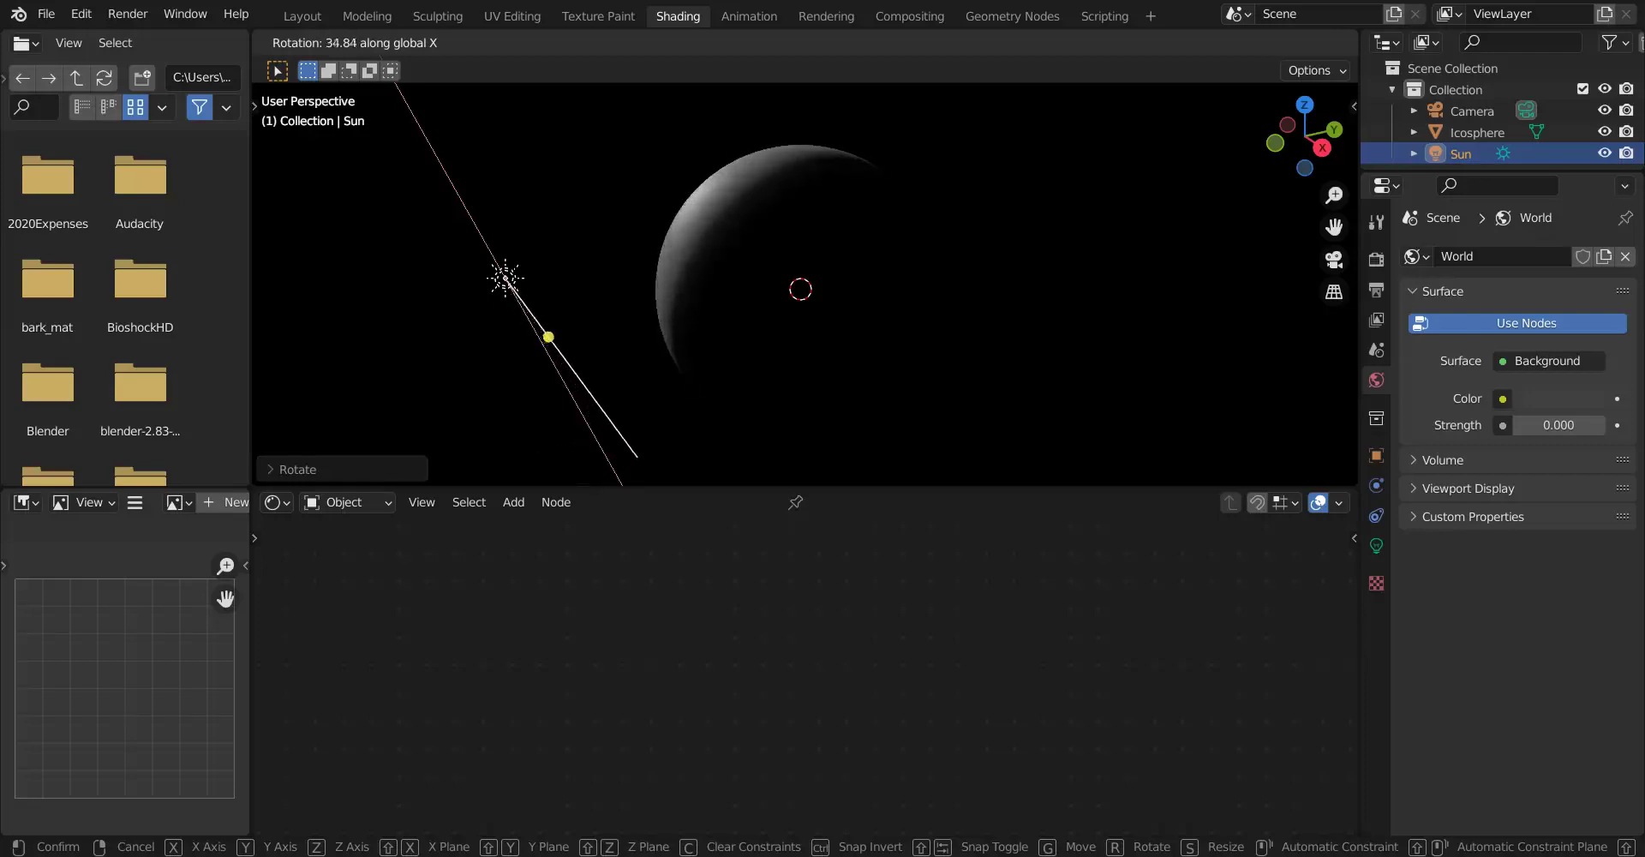
key(Escape)
key(r)
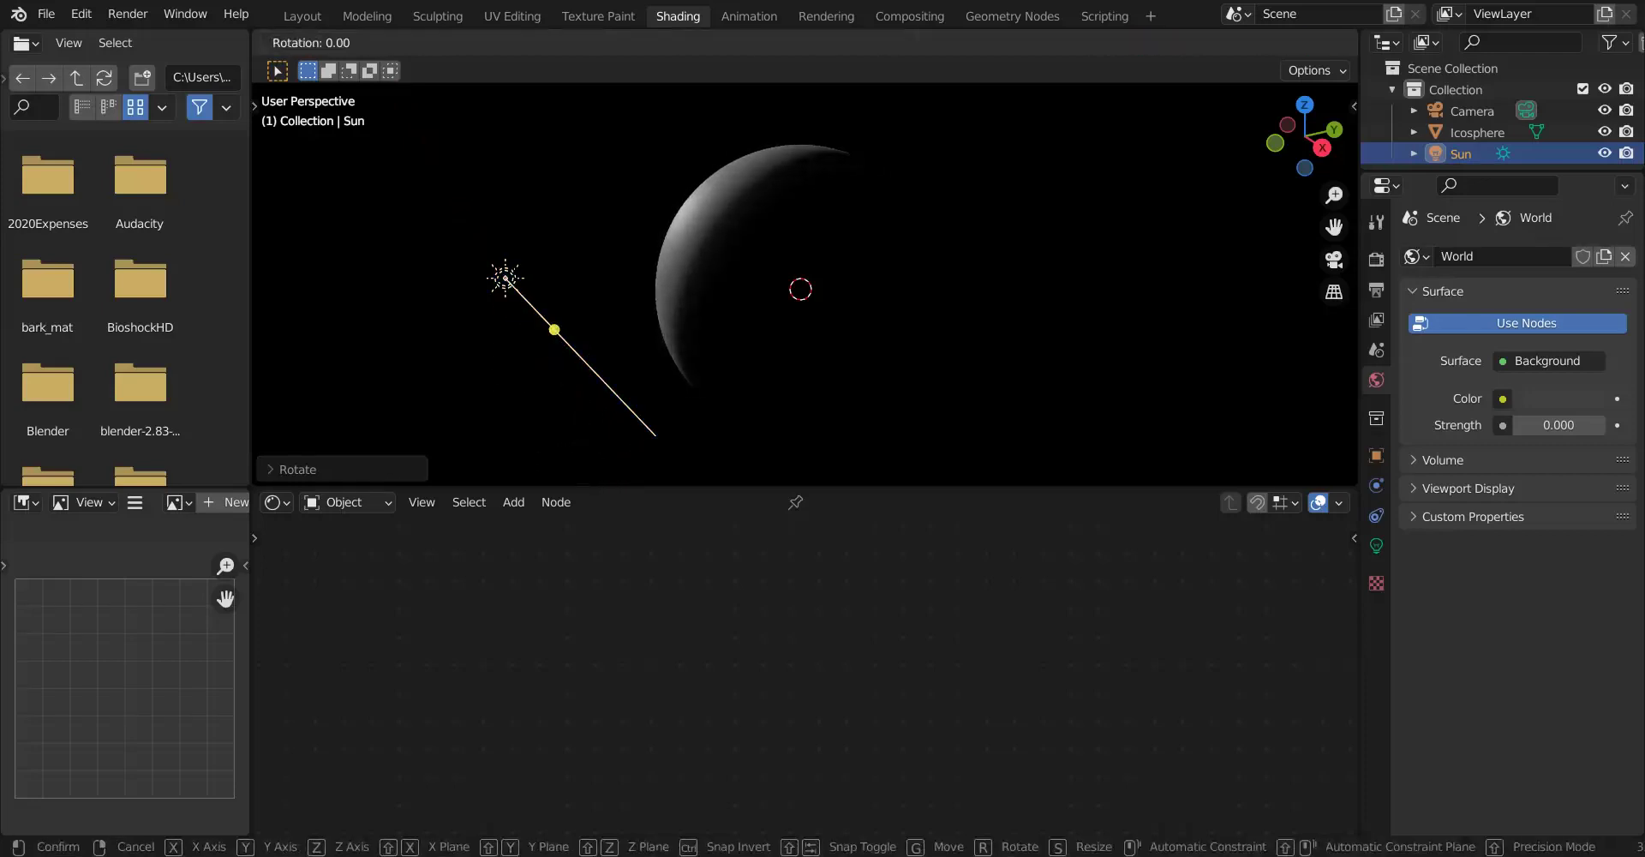
key(z)
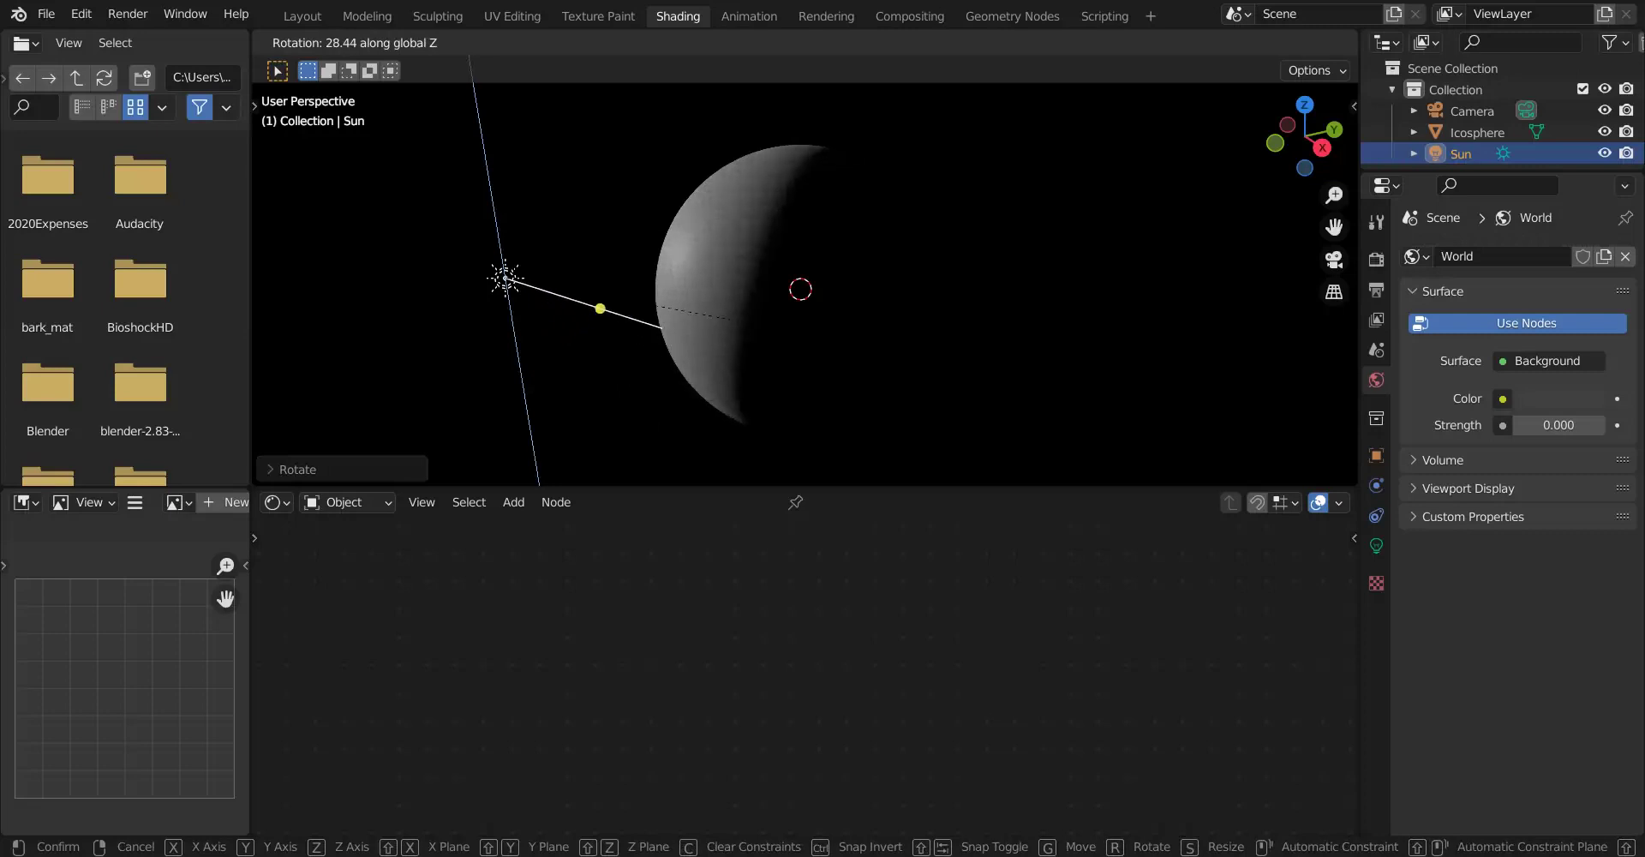
click(625, 241)
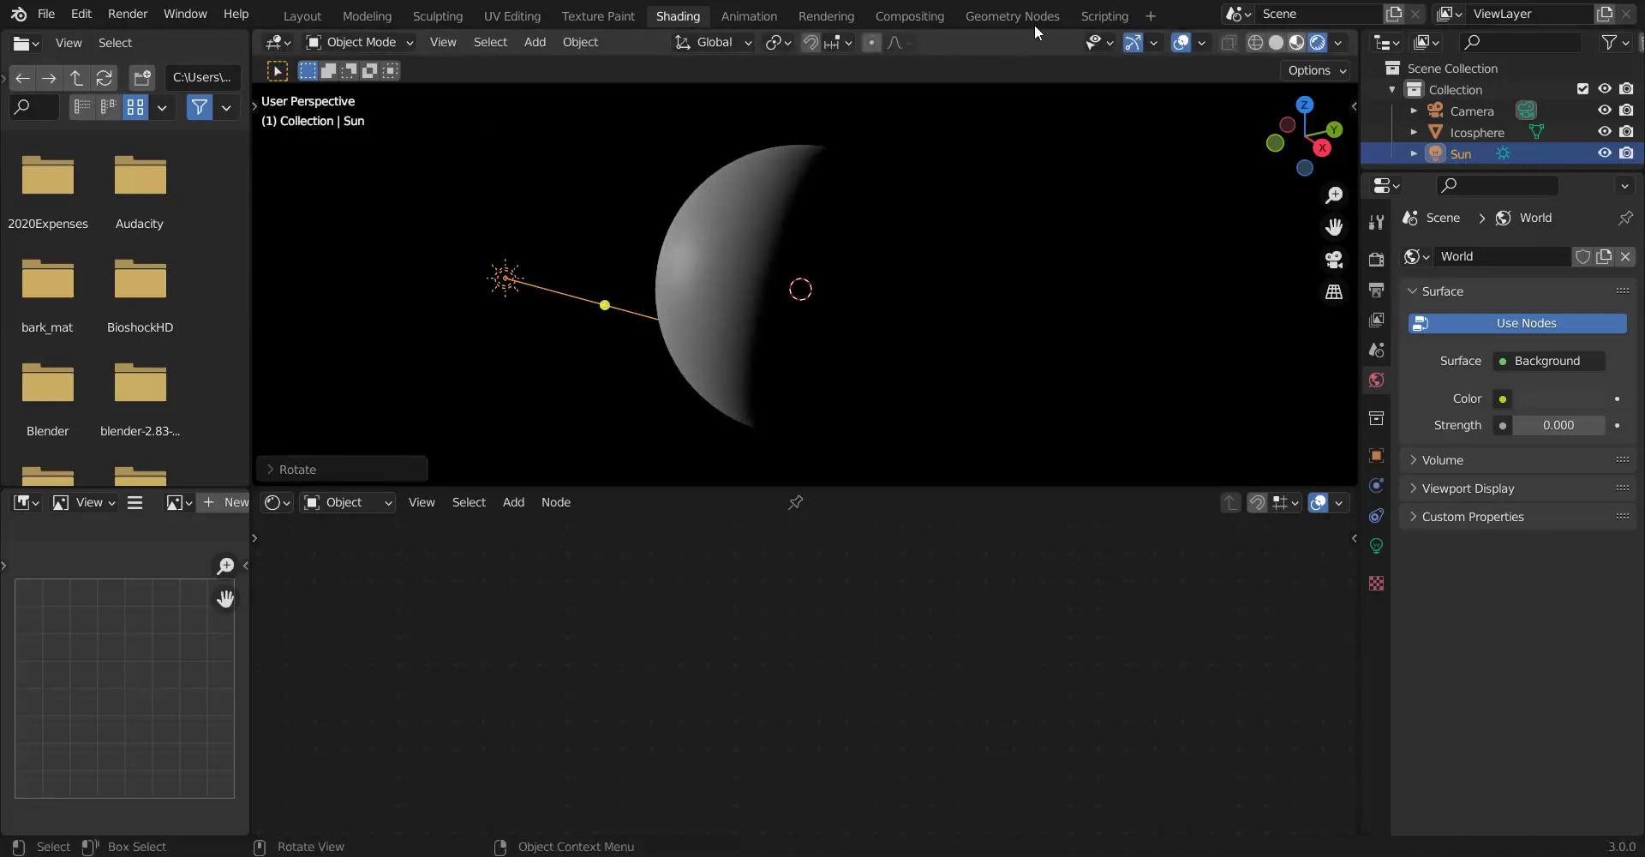
Change the viewport shading to Material Preview and create a new material for the icosphere.
click(1296, 42)
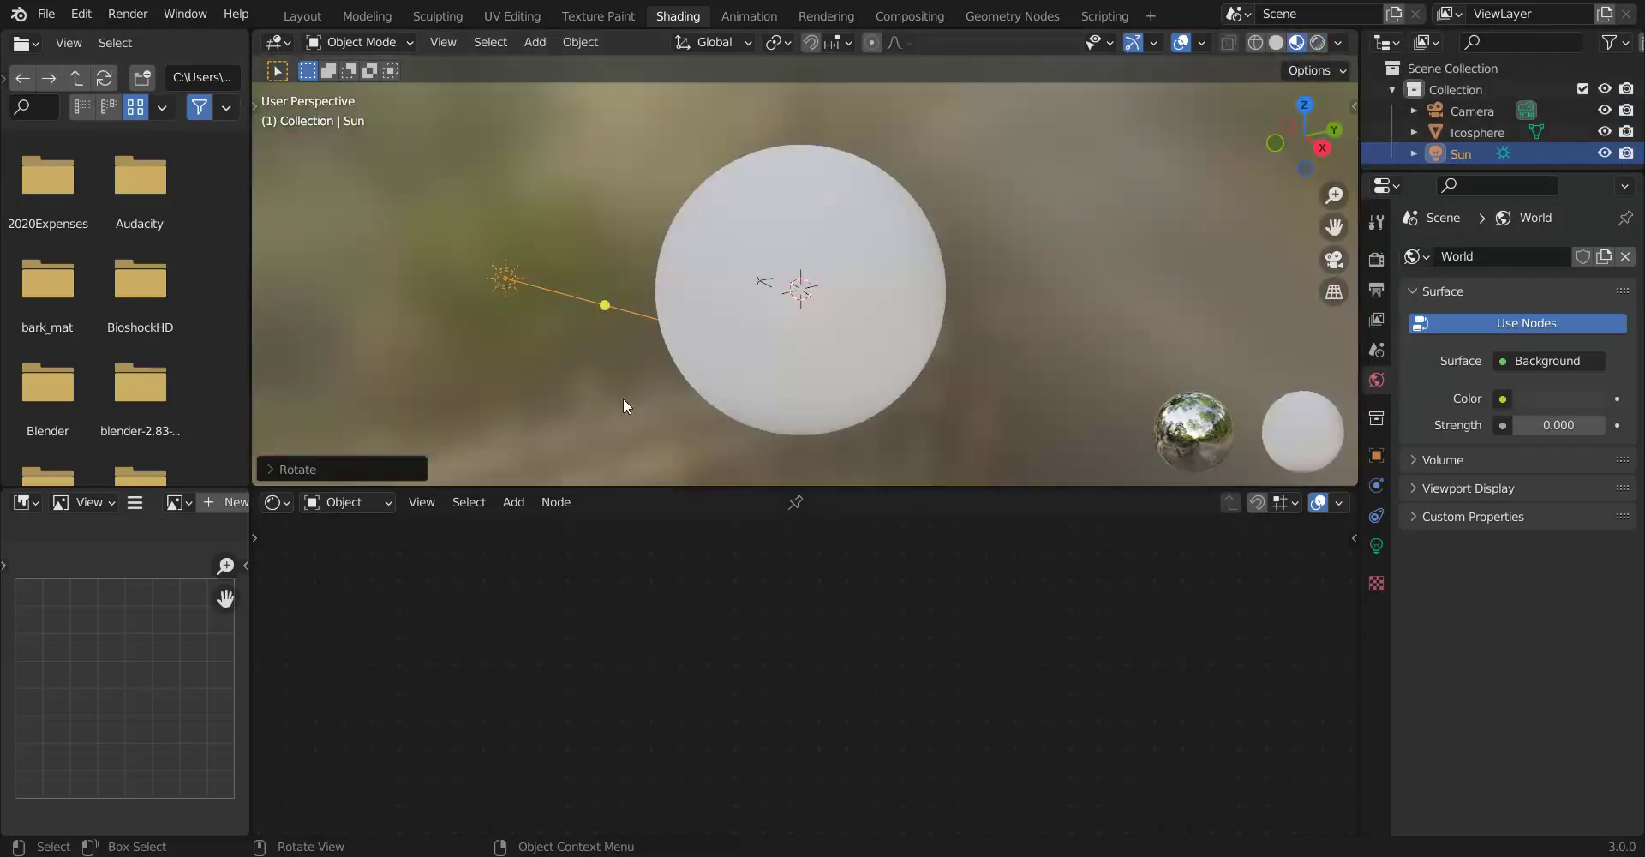
click(669, 241)
click(839, 502)
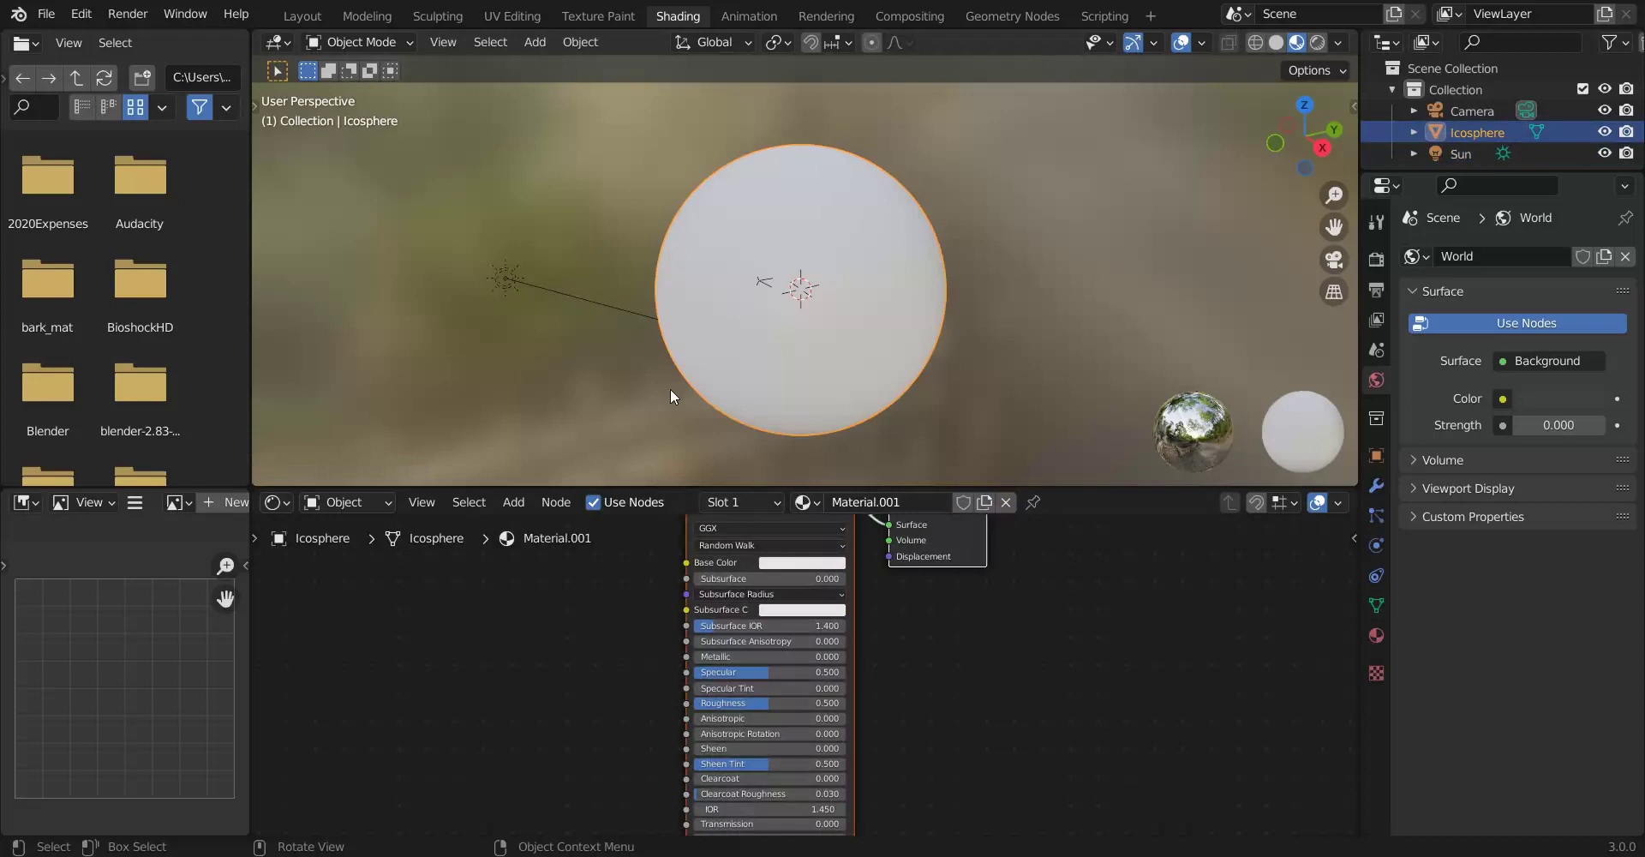
Add a Noise Texture node and connect its Fac output to the Principled BSDF's Base Color.
scroll(434, 558, down, 4)
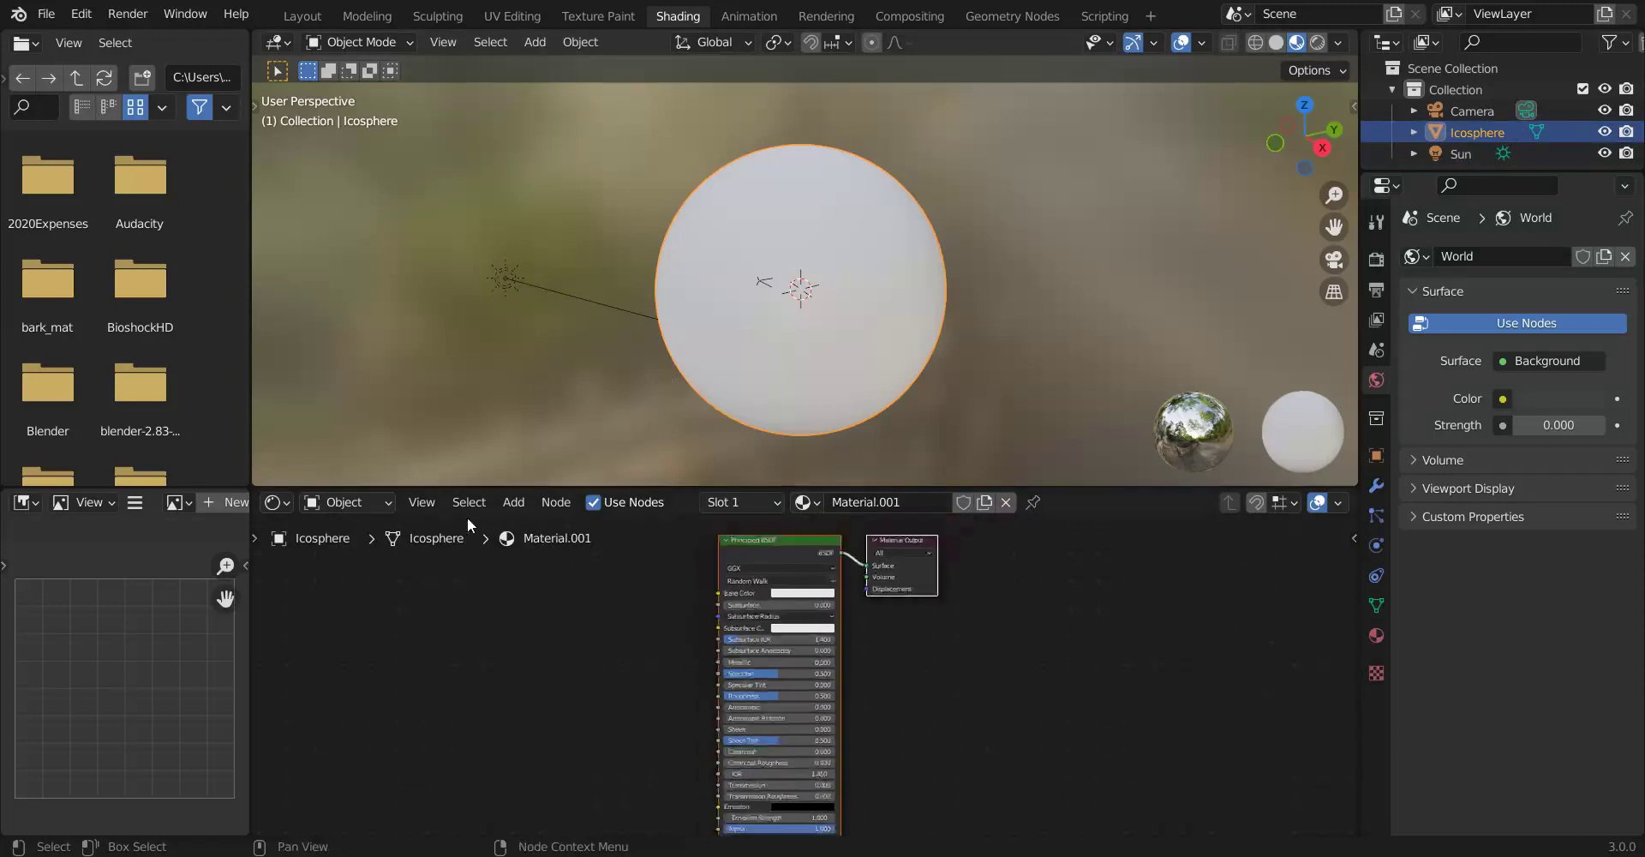
middle_drag(435, 517, 638, 504)
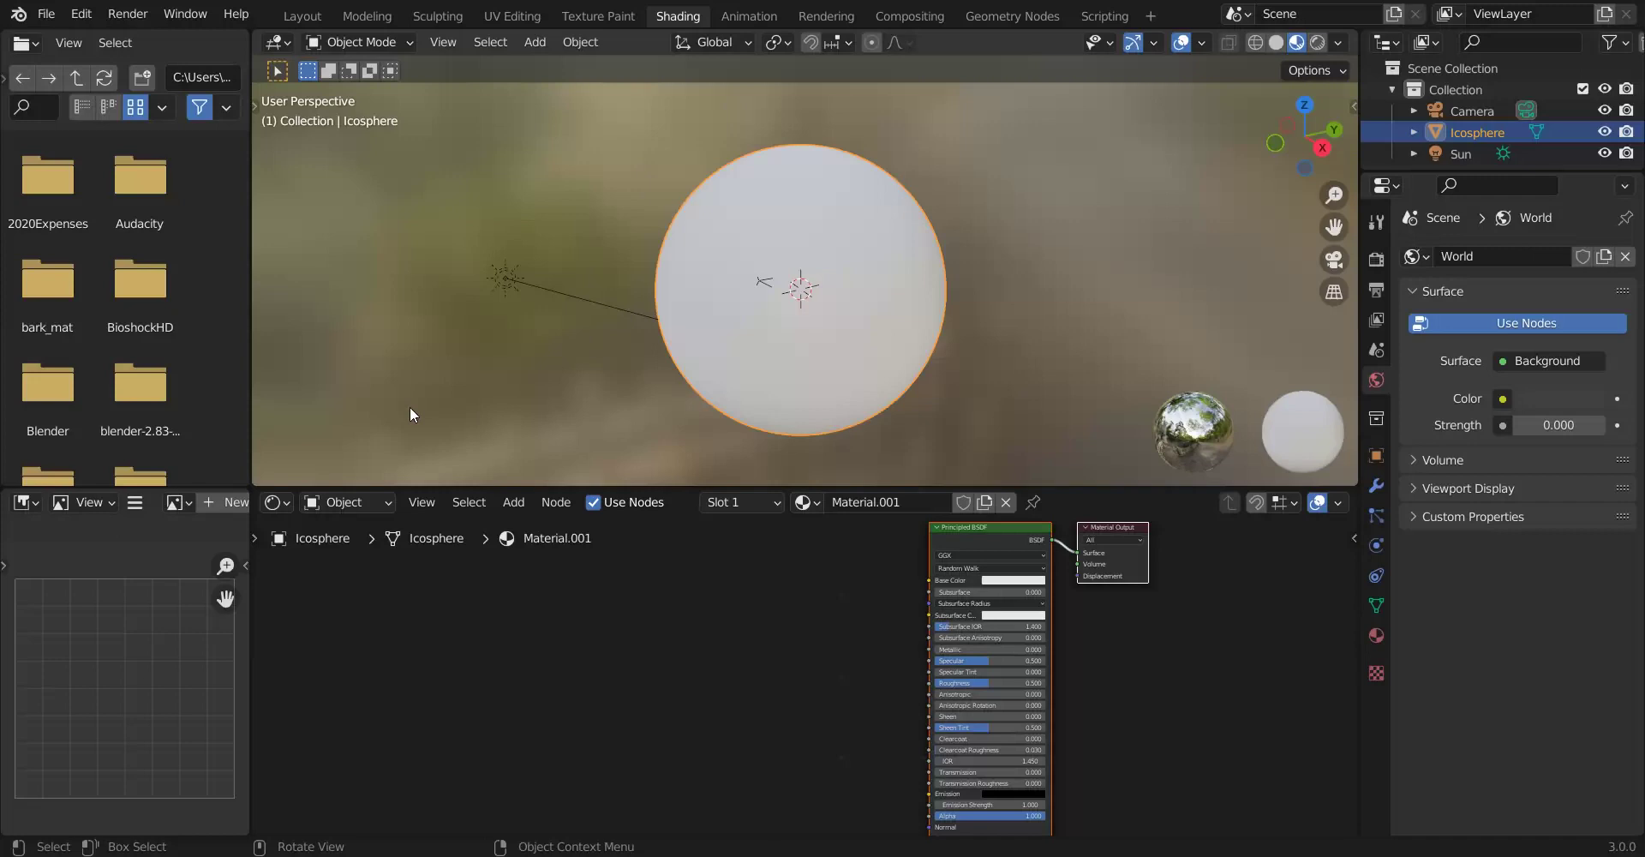
click(516, 500)
mouse_move(555, 622)
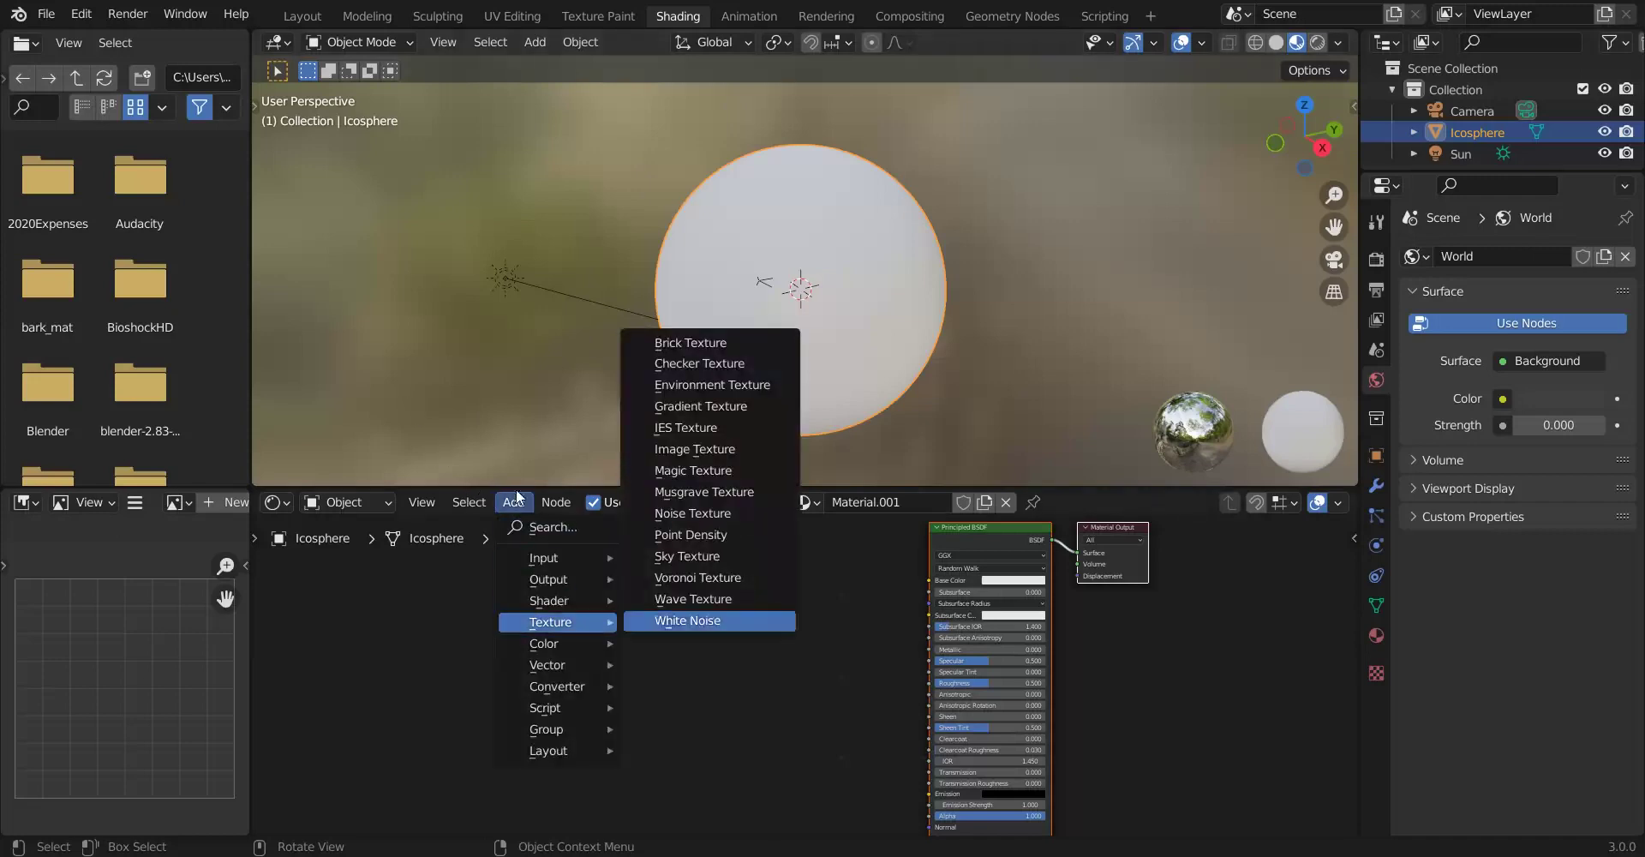
click(692, 512)
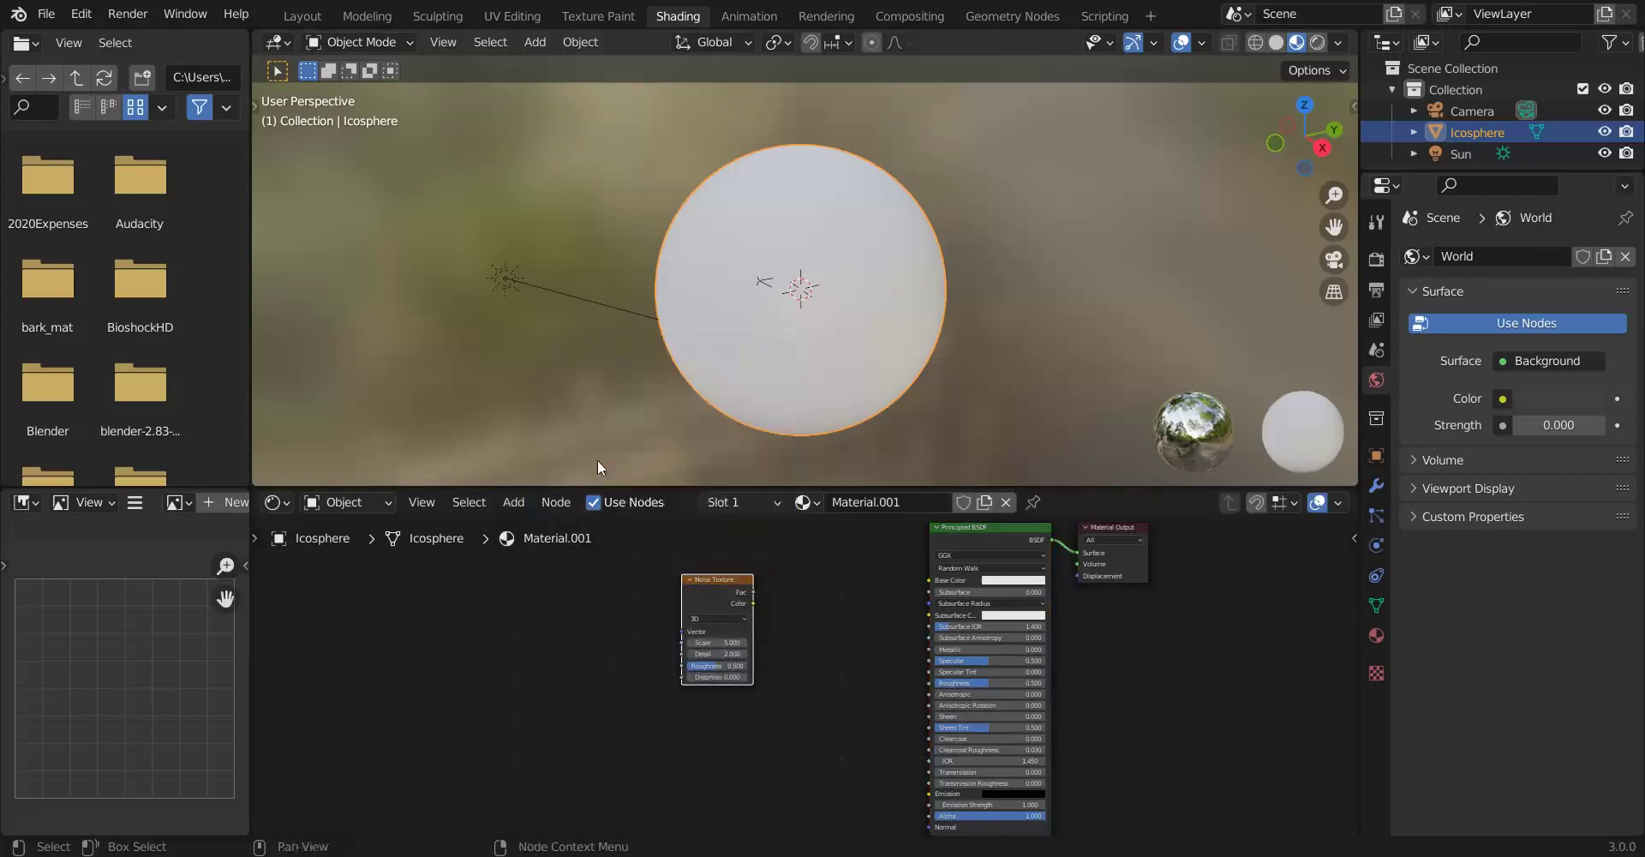
drag(753, 592, 929, 580)
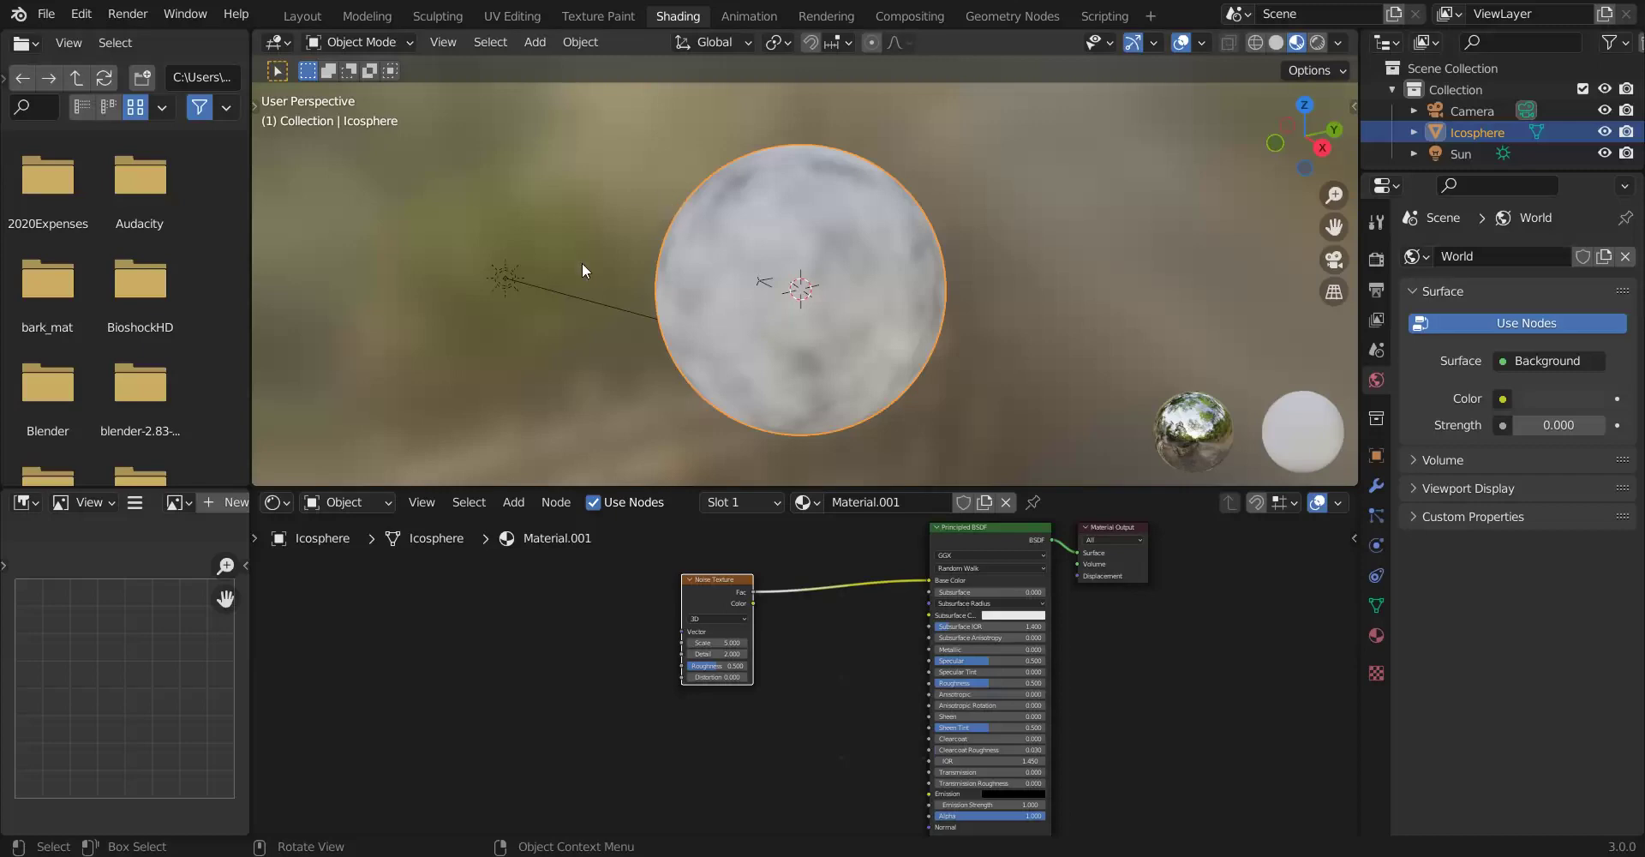
Add a Texture Coordinate node and place it to the left of the Noise Texture node.
click(513, 502)
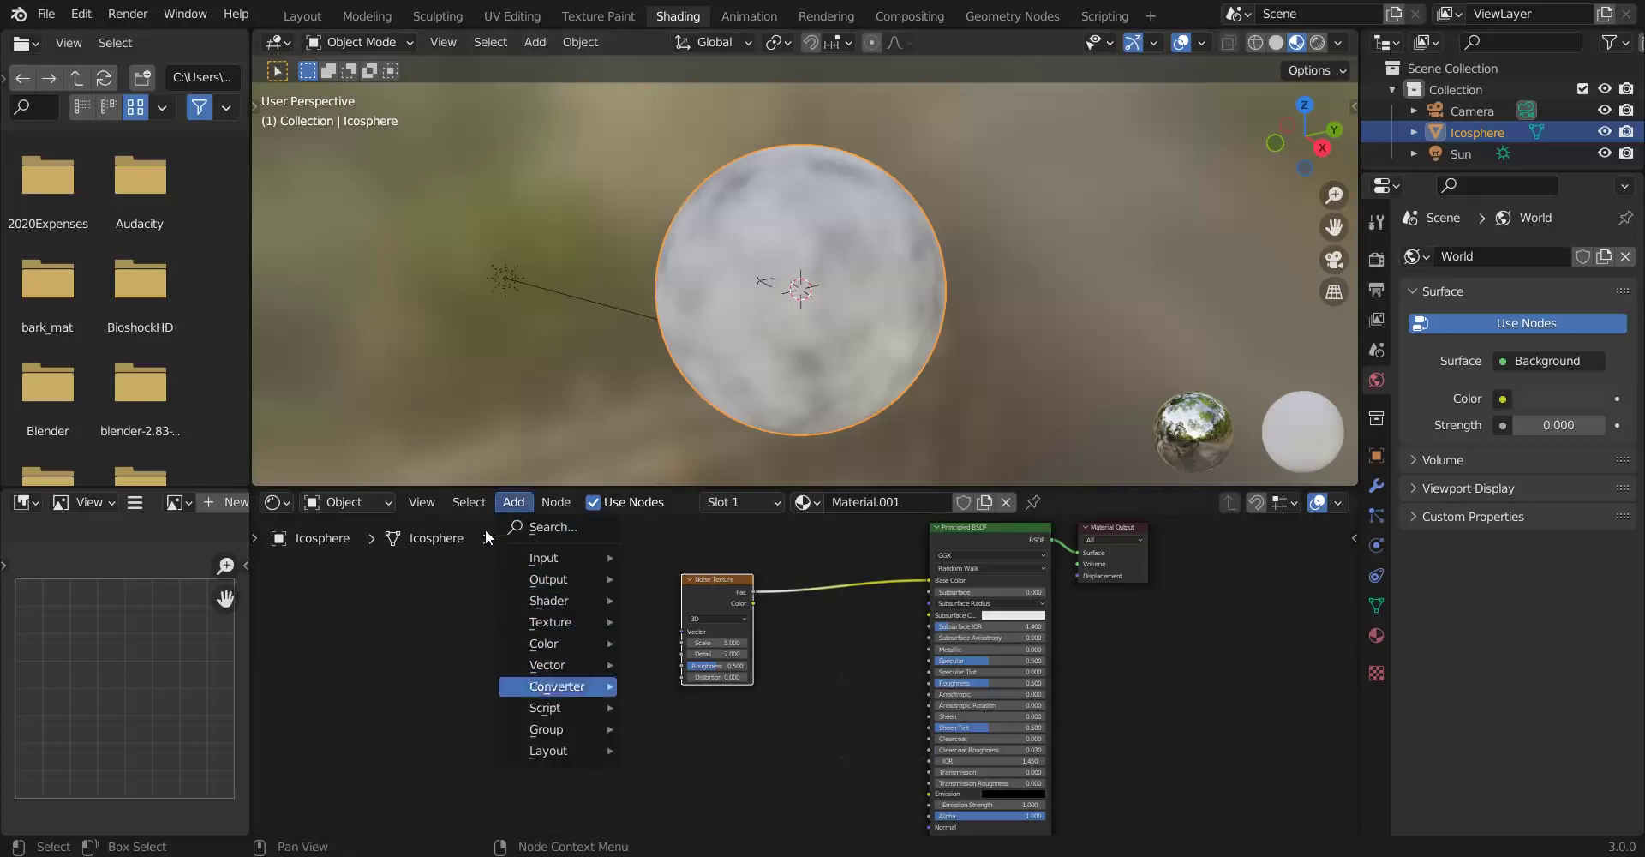
mouse_move(600, 558)
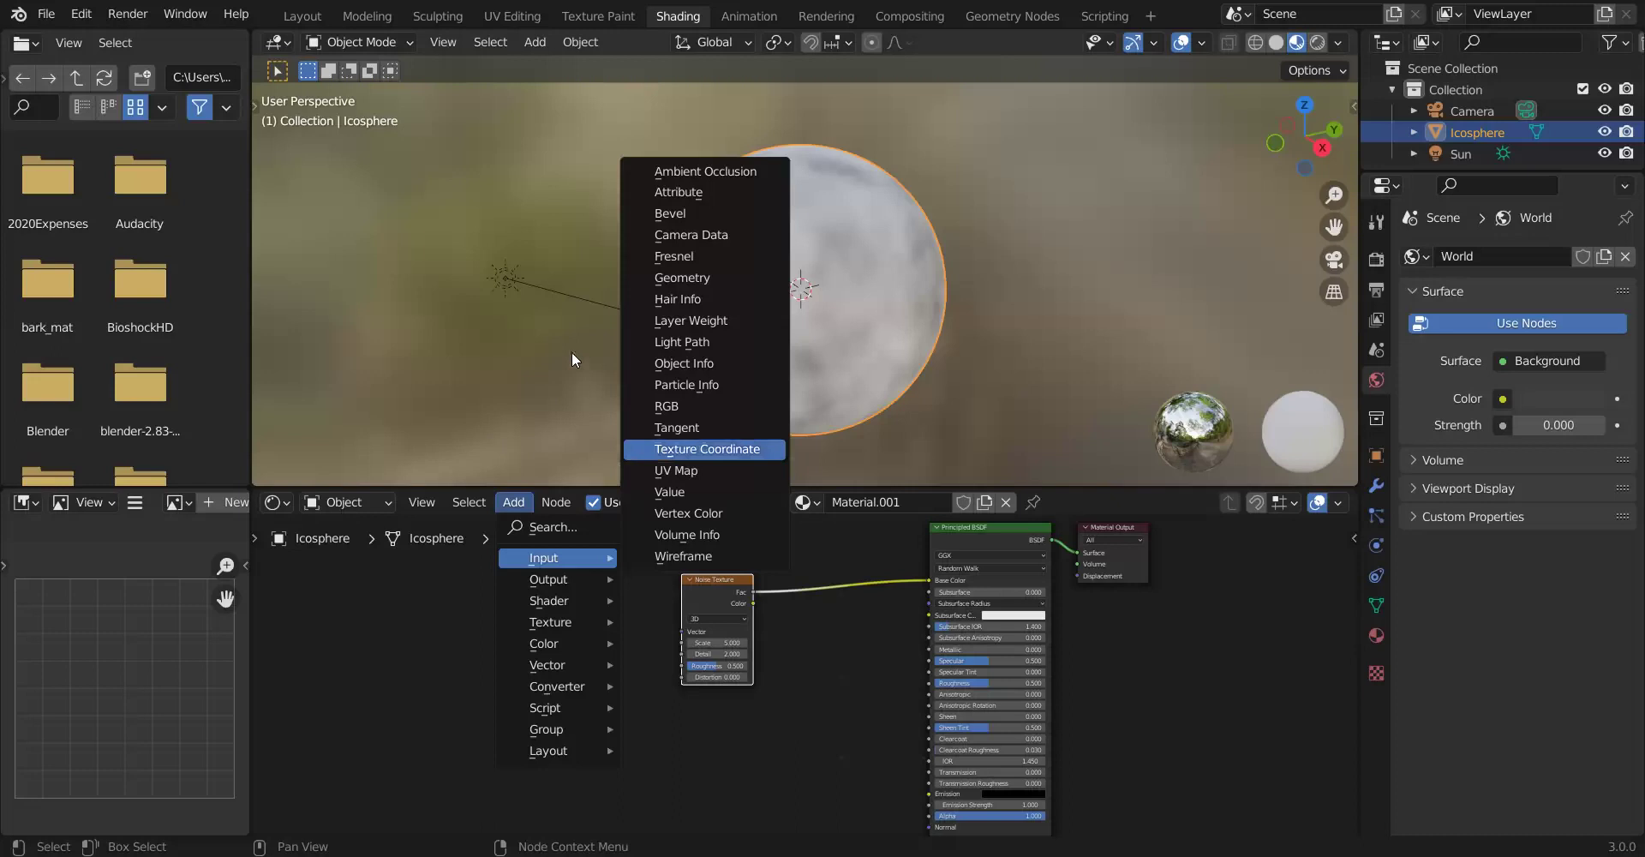
key(Up)
key(Up)
key(Up)
key(Up)
key(Up)
key(Up)
key(Up)
key(Up)
key(Down)
key(Down)
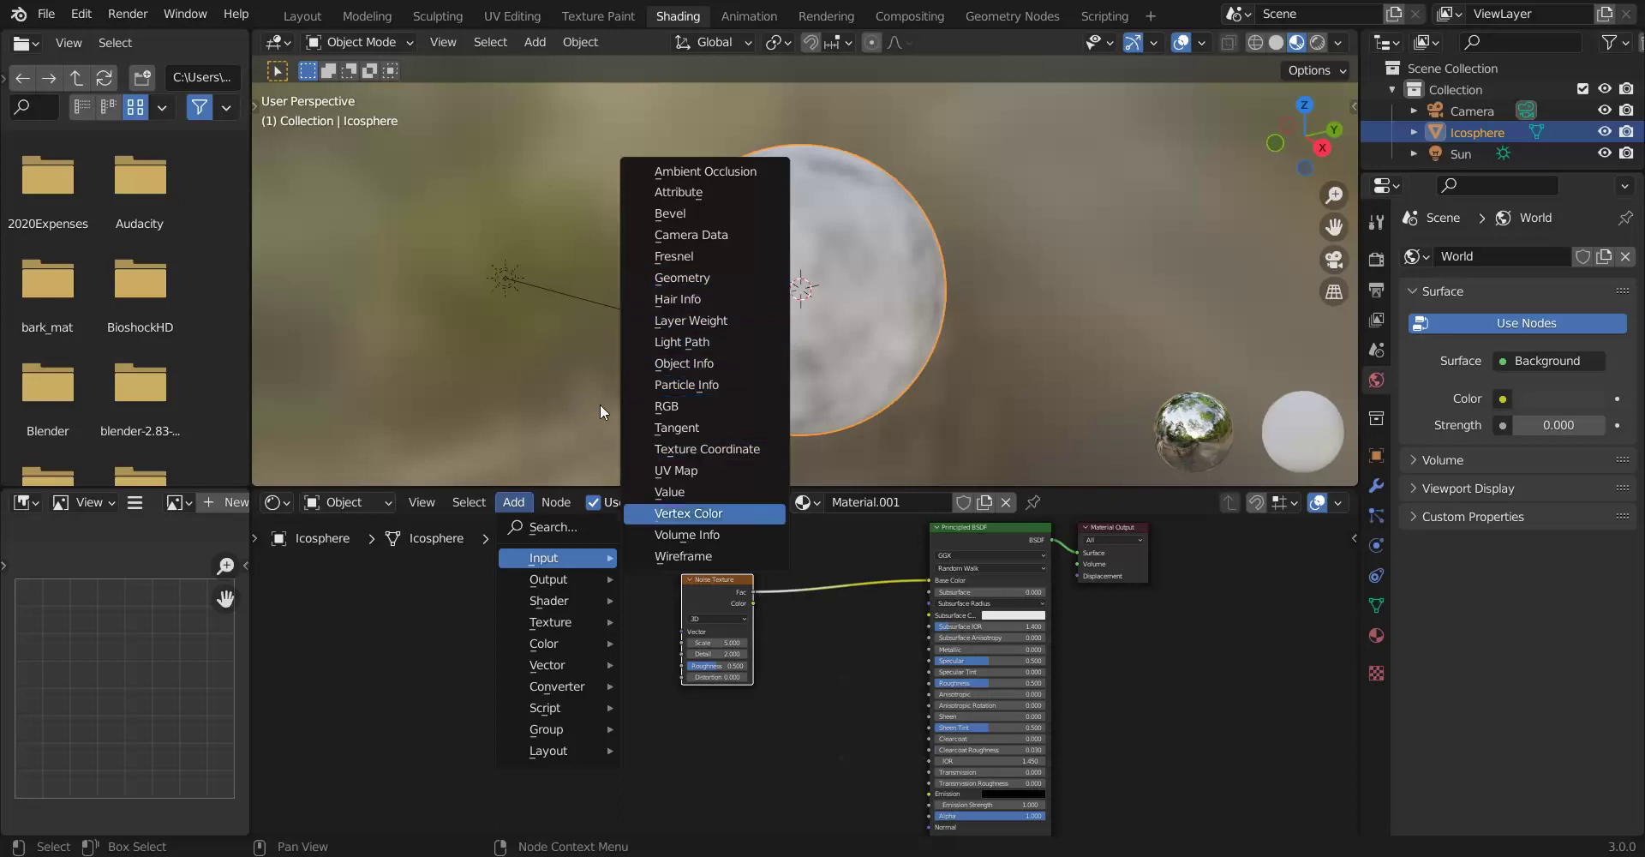
click(738, 449)
click(378, 602)
Add a Vector Math node and place it between the Texture Coordinate and Noise Texture nodes.
click(512, 502)
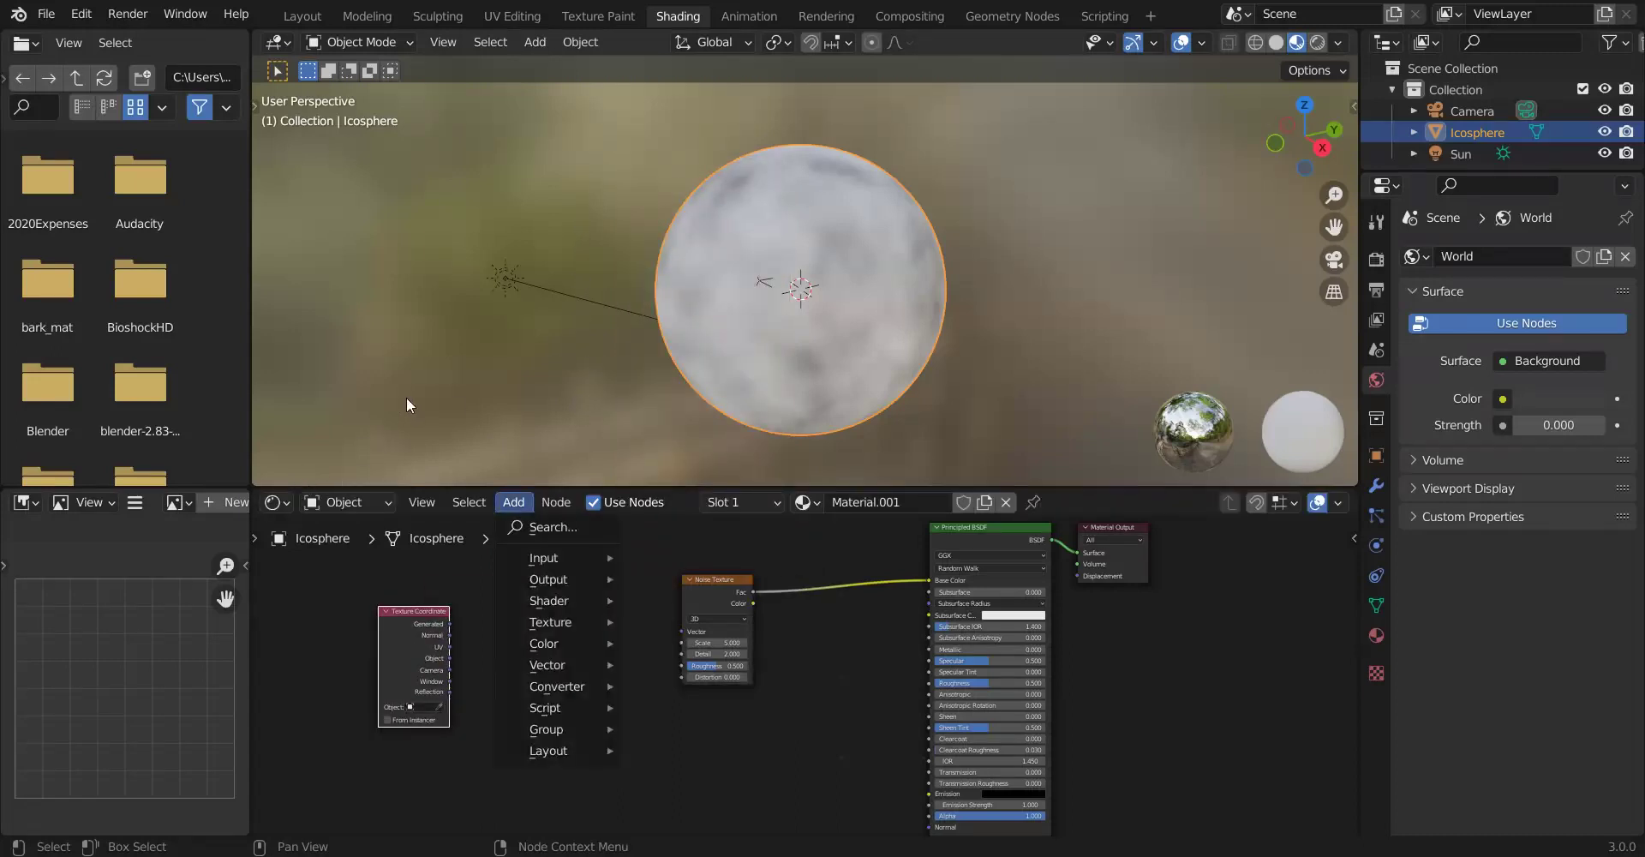
key(Down)
key(Down)
key(Down)
key(Down)
key(Down)
key(Down)
key(Down)
key(Right)
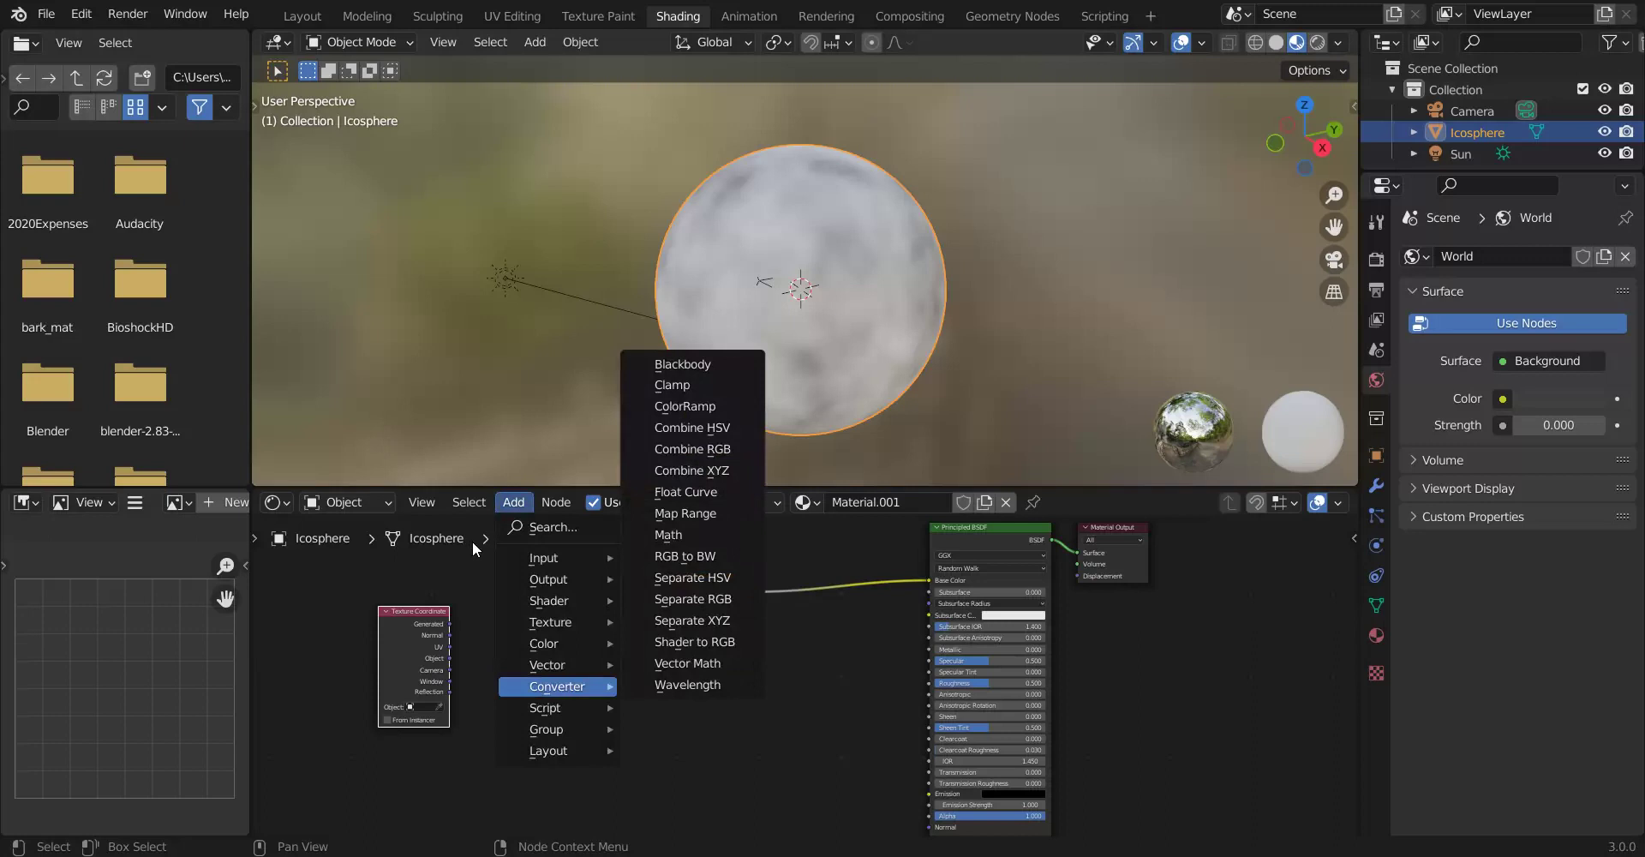
click(660, 664)
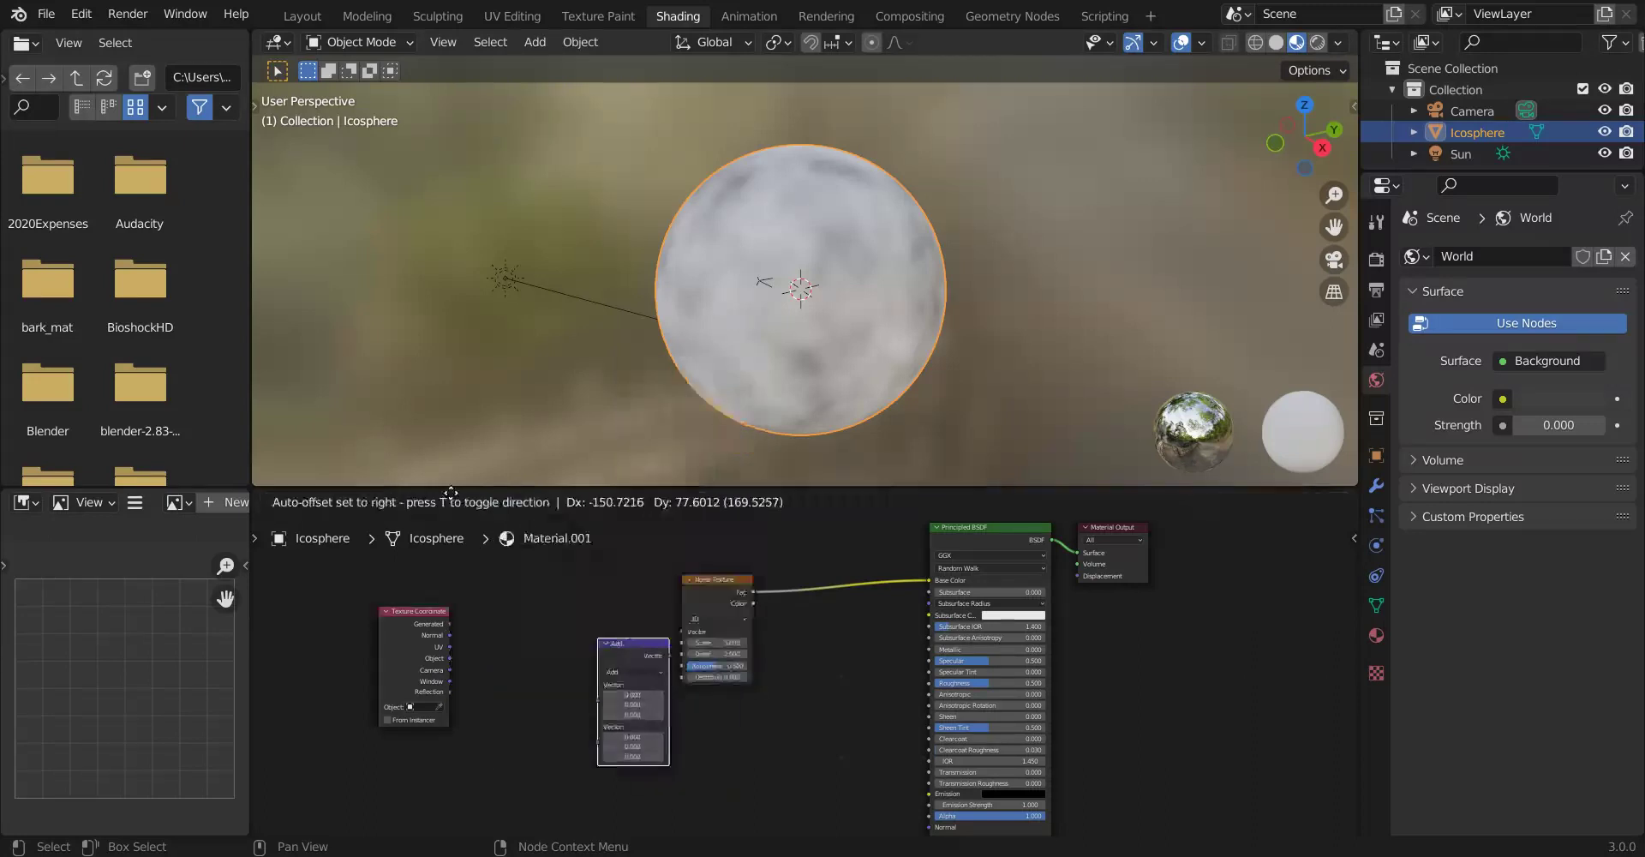
click(541, 603)
Connect the Texture Coordinate's Generated output to the Vector Math node and set its operation to Multiply.
drag(450, 624, 542, 664)
click(578, 636)
key(Down)
key(Down)
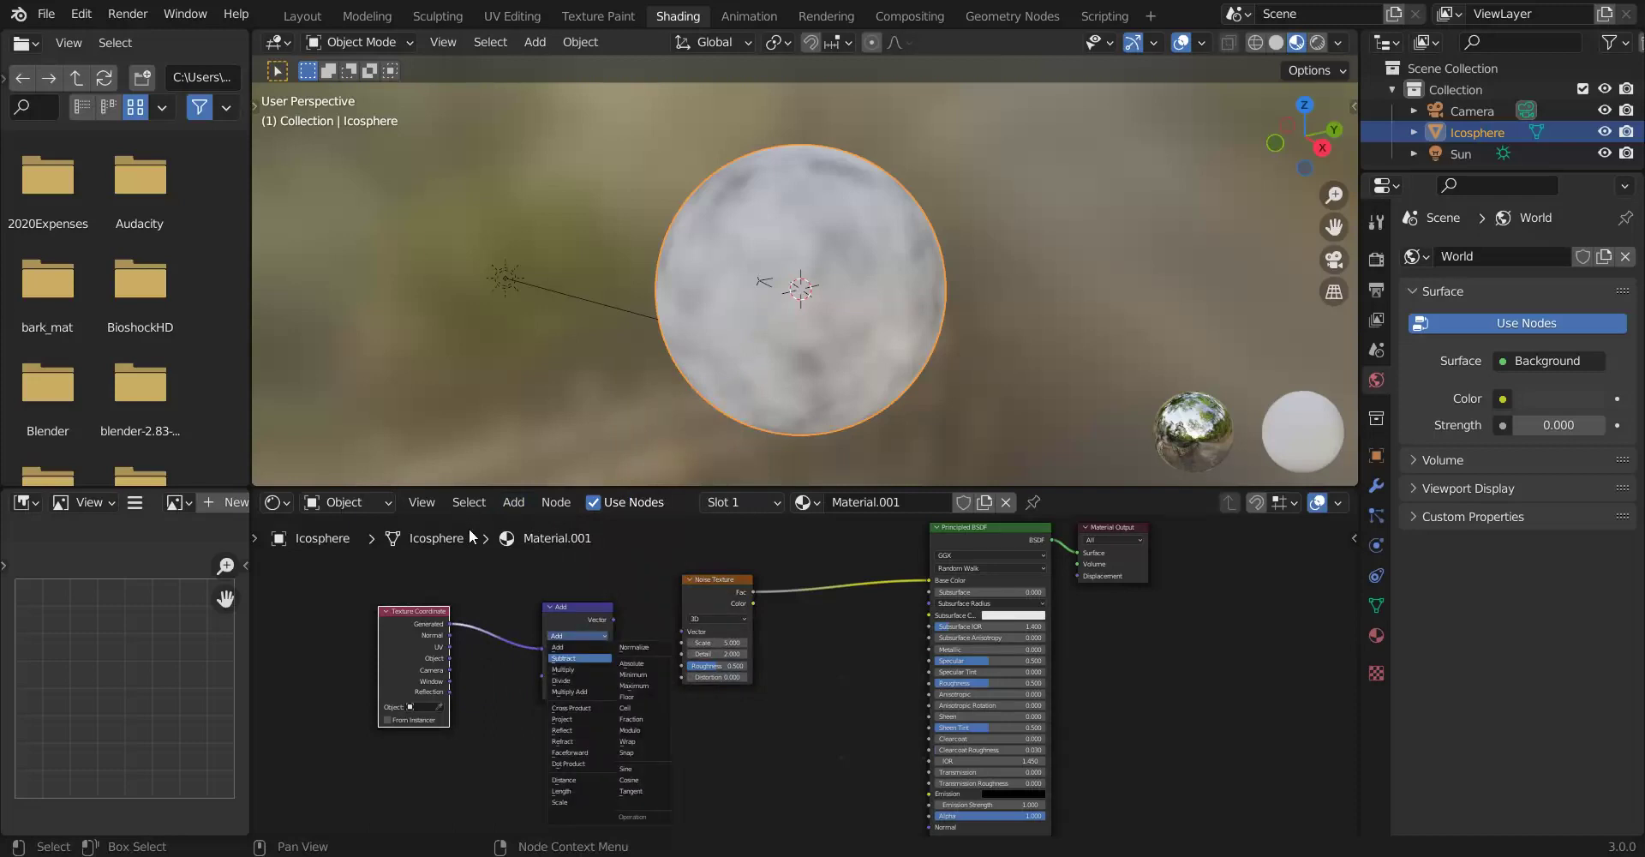
key(Return)
Set all three multiplier components to 1 and connect the Multiply node's output to the Noise Texture's Vector input.
scroll(452, 542, up, 1)
click(519, 668)
text(1)
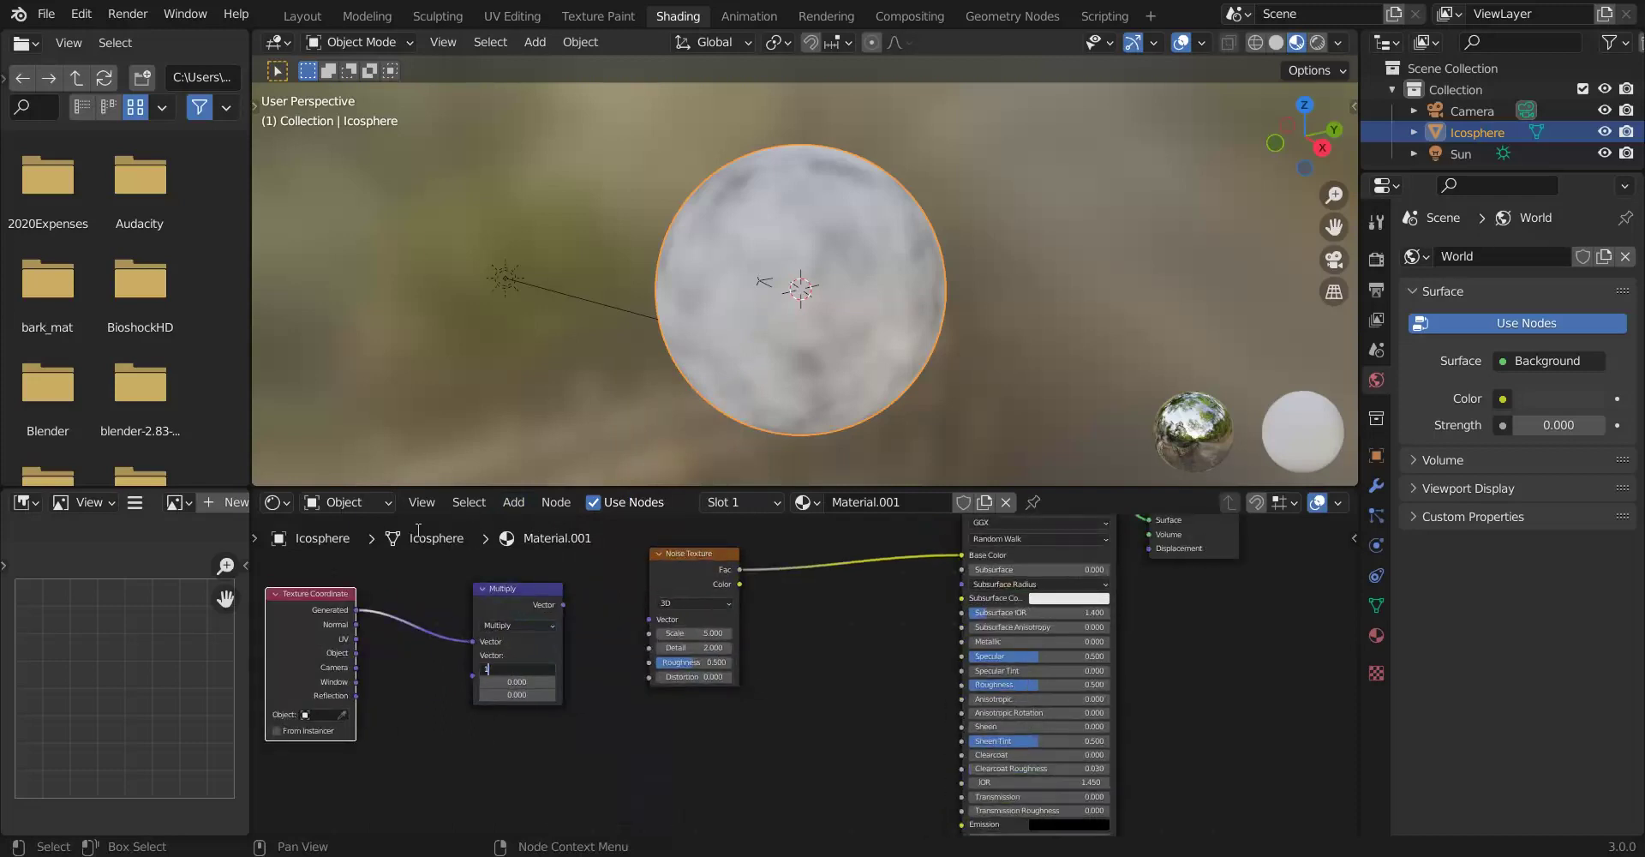
key(Return)
click(523, 681)
text(1)
key(Tab)
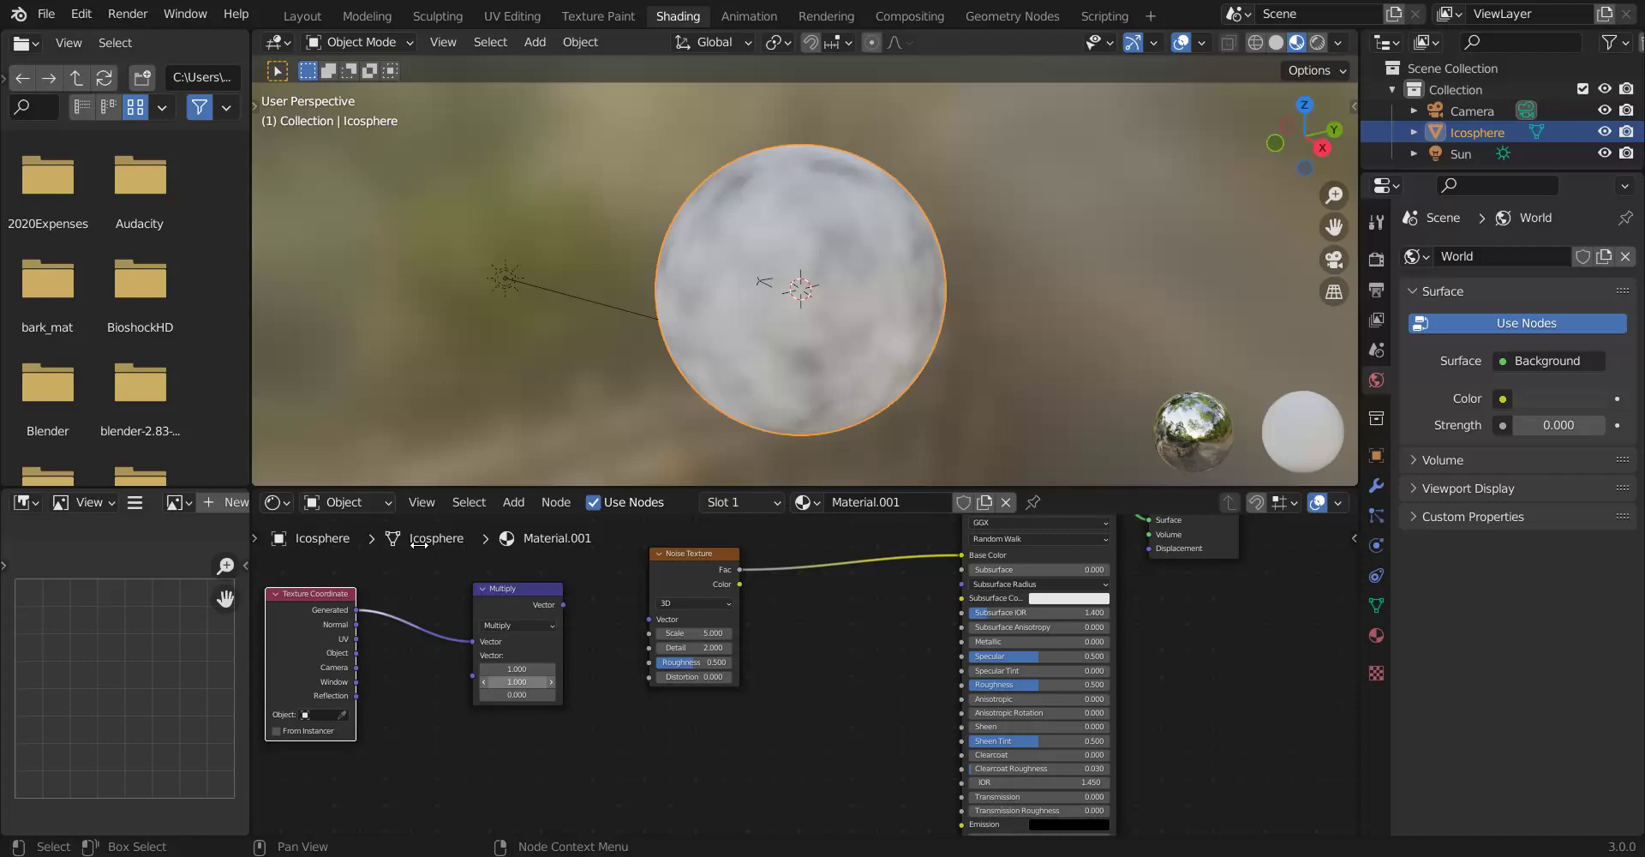
text(1)
key(Return)
drag(563, 605, 650, 619)
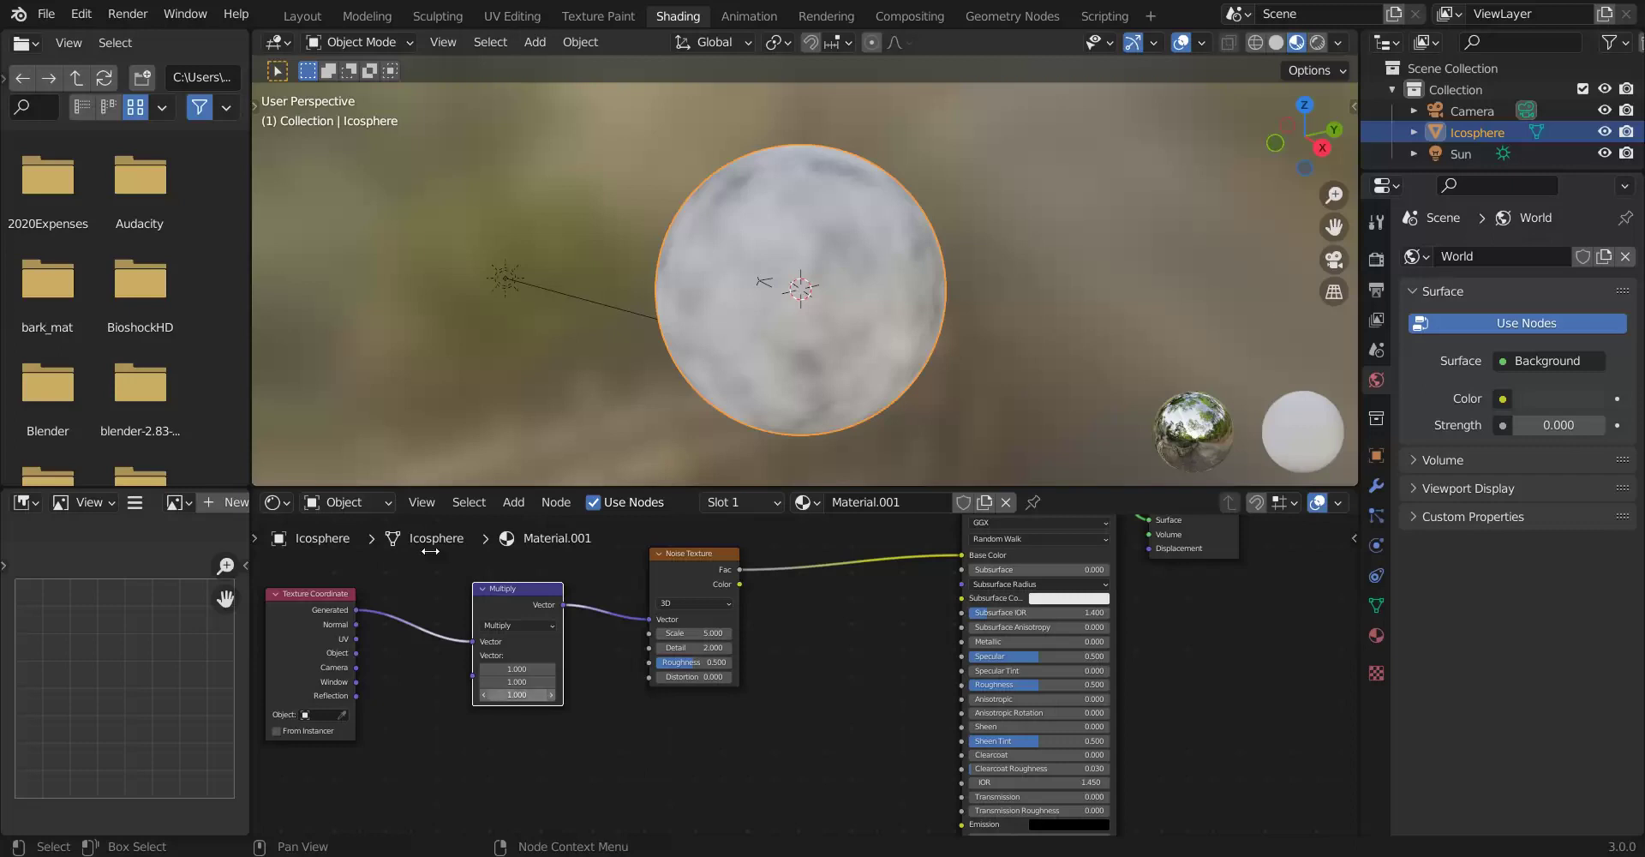
Stretch the noise into horizontal bands by setting the Z multiplier to 8.4 and the Noise Texture's Scale to 0.6.
drag(517, 695, 544, 695)
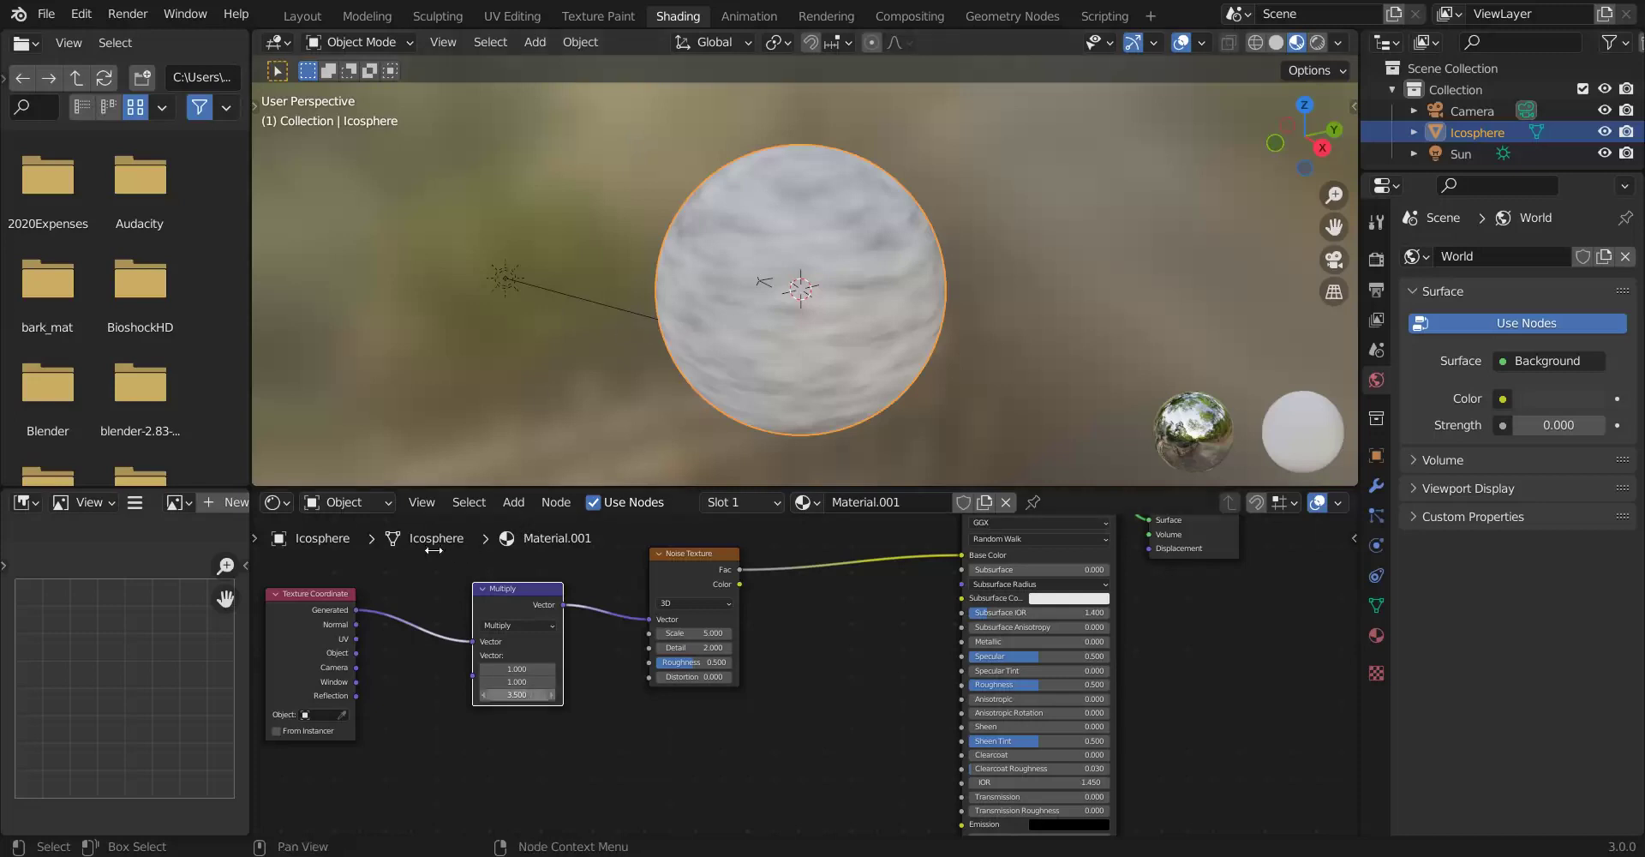
drag(514, 694, 598, 694)
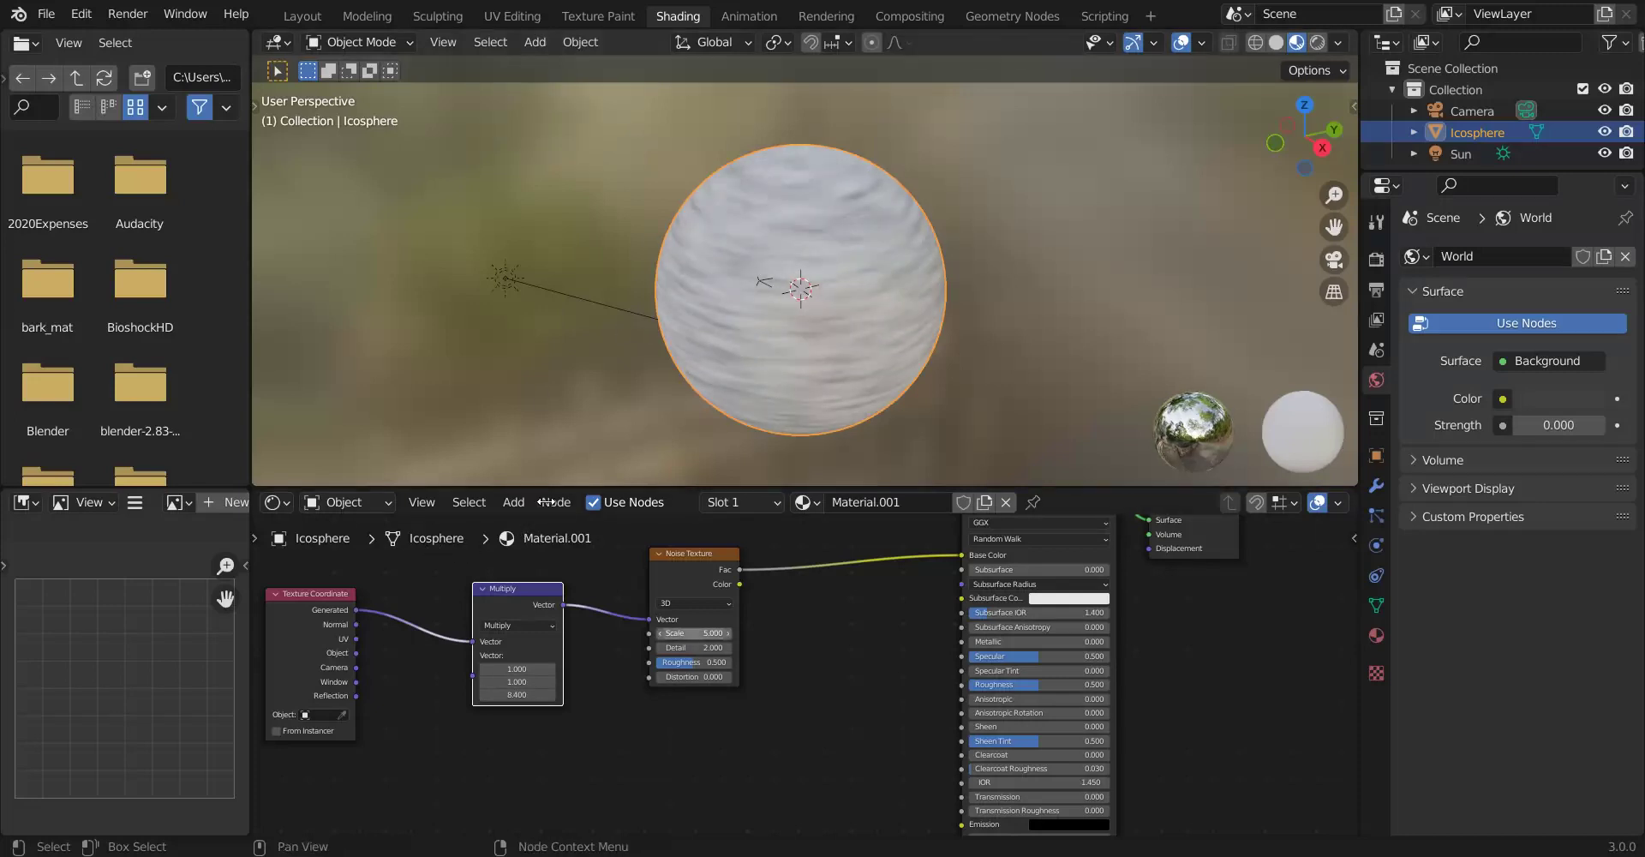
drag(696, 633, 634, 633)
mouse_move(635, 215)
middle_down()
mouse_move(656, 175)
mouse_move(653, 190)
middle_up()
Insert a ColorRamp node on the link between the Noise Texture's Fac output and the Principled BSDF's Base Color.
click(465, 505)
mouse_move(512, 504)
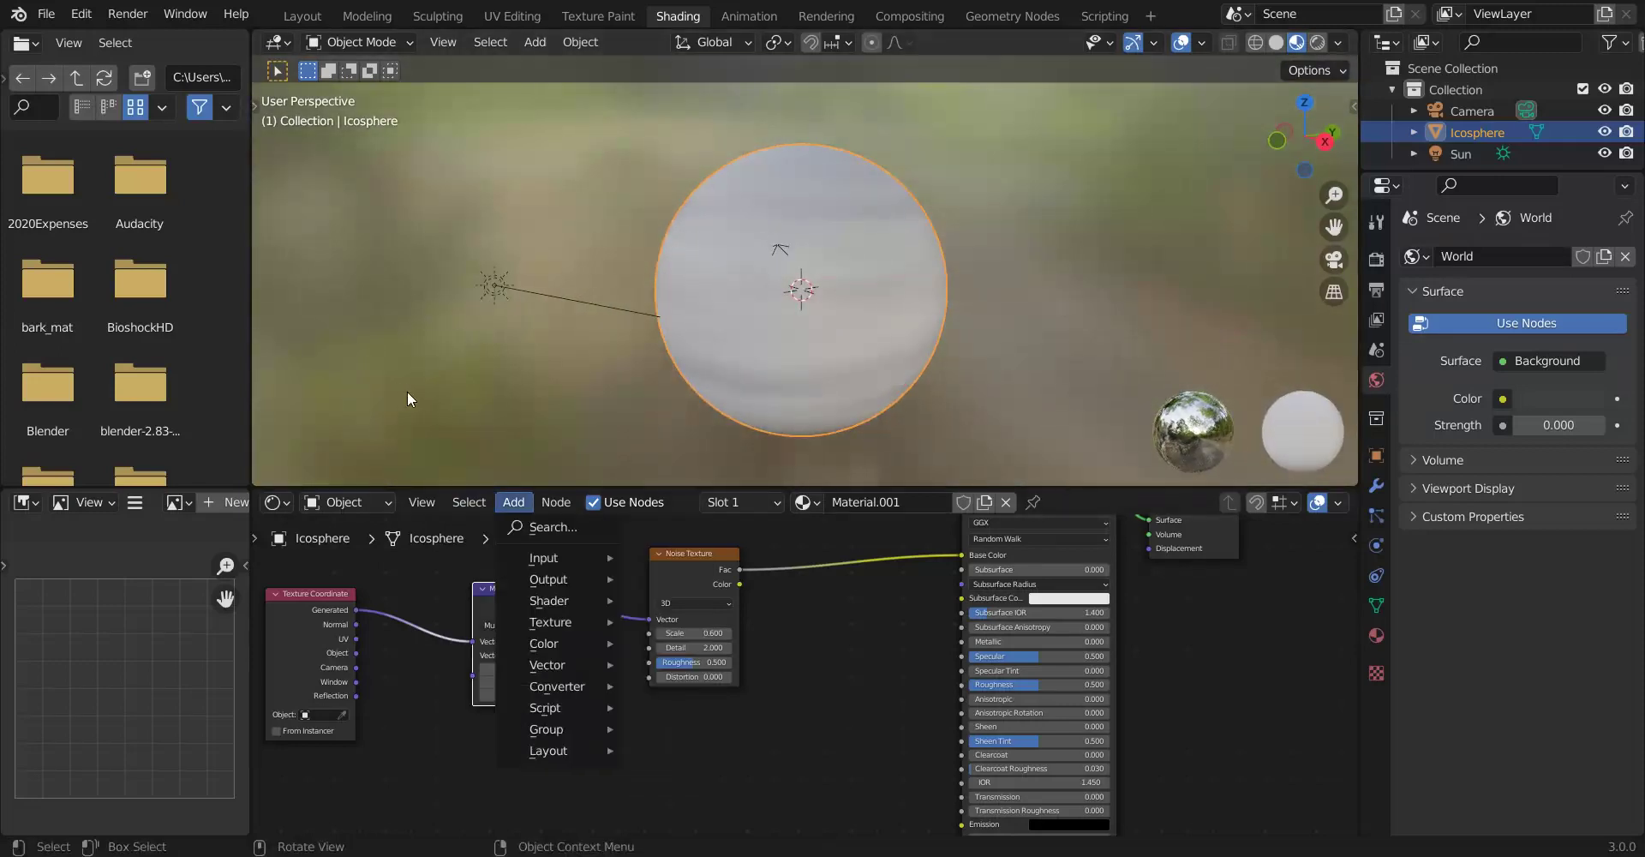
mouse_move(557, 665)
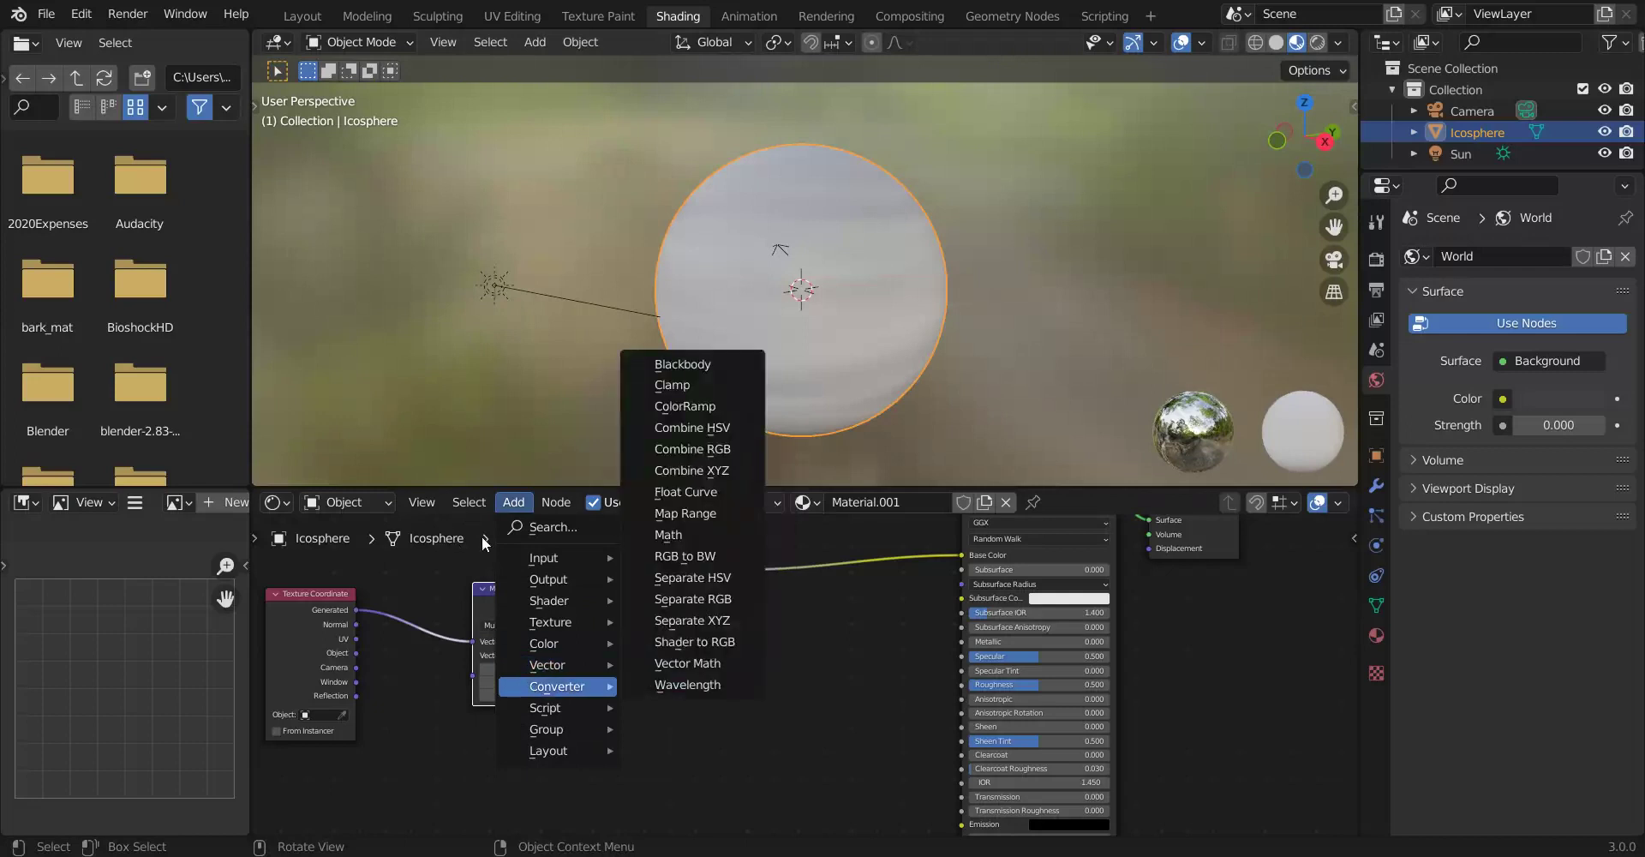
click(686, 407)
click(773, 499)
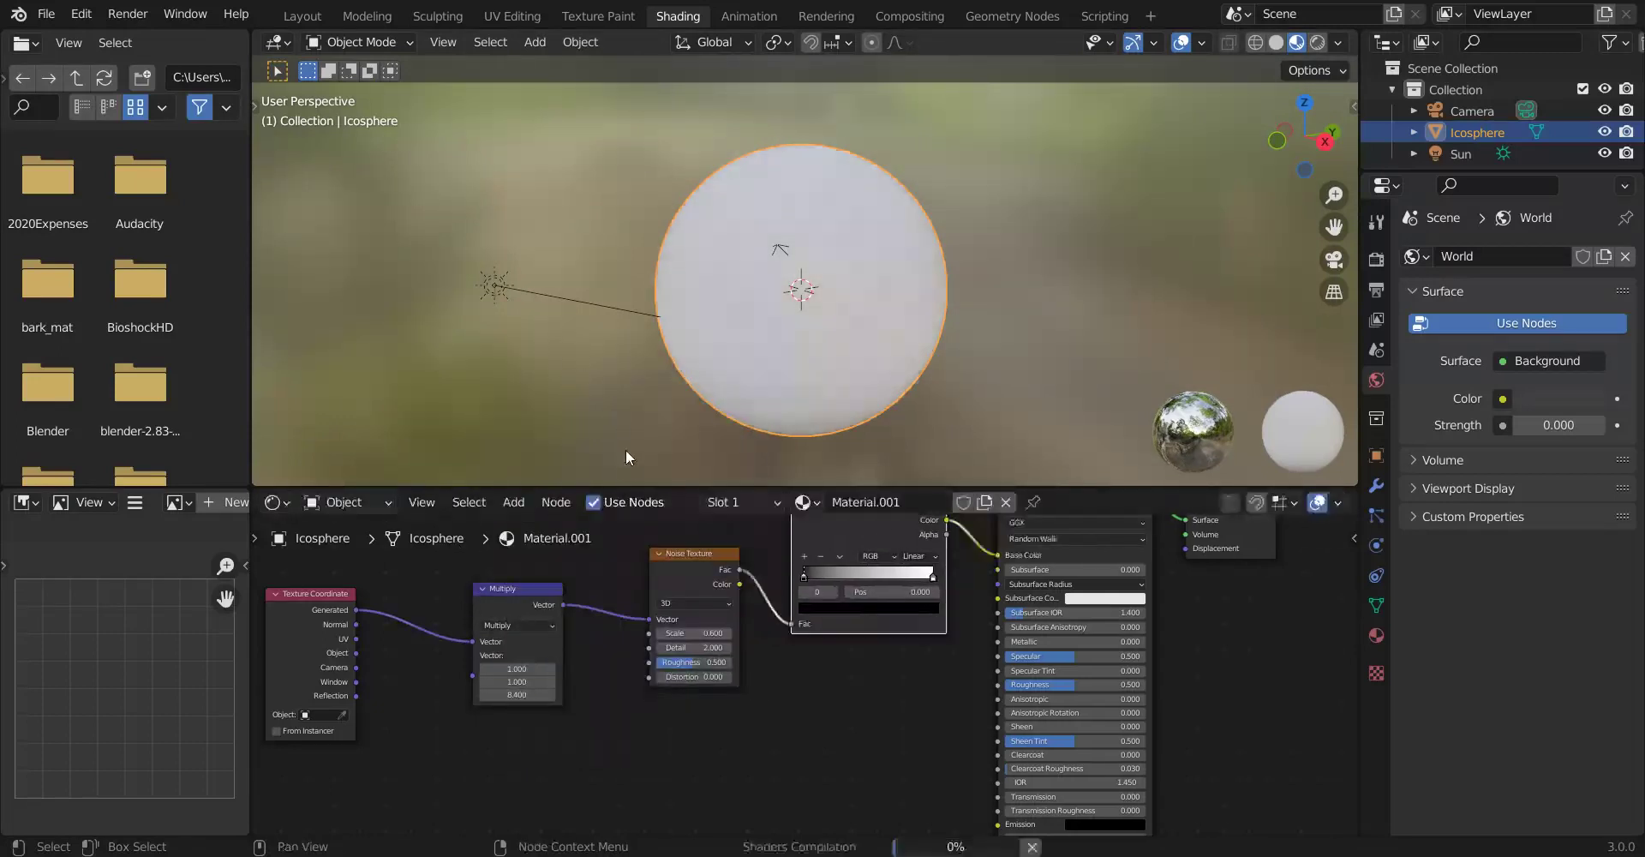
Add two blue stops to the ColorRamp at 0.25 and 0.5, making the lower one darker.
middle_drag(659, 566, 631, 634)
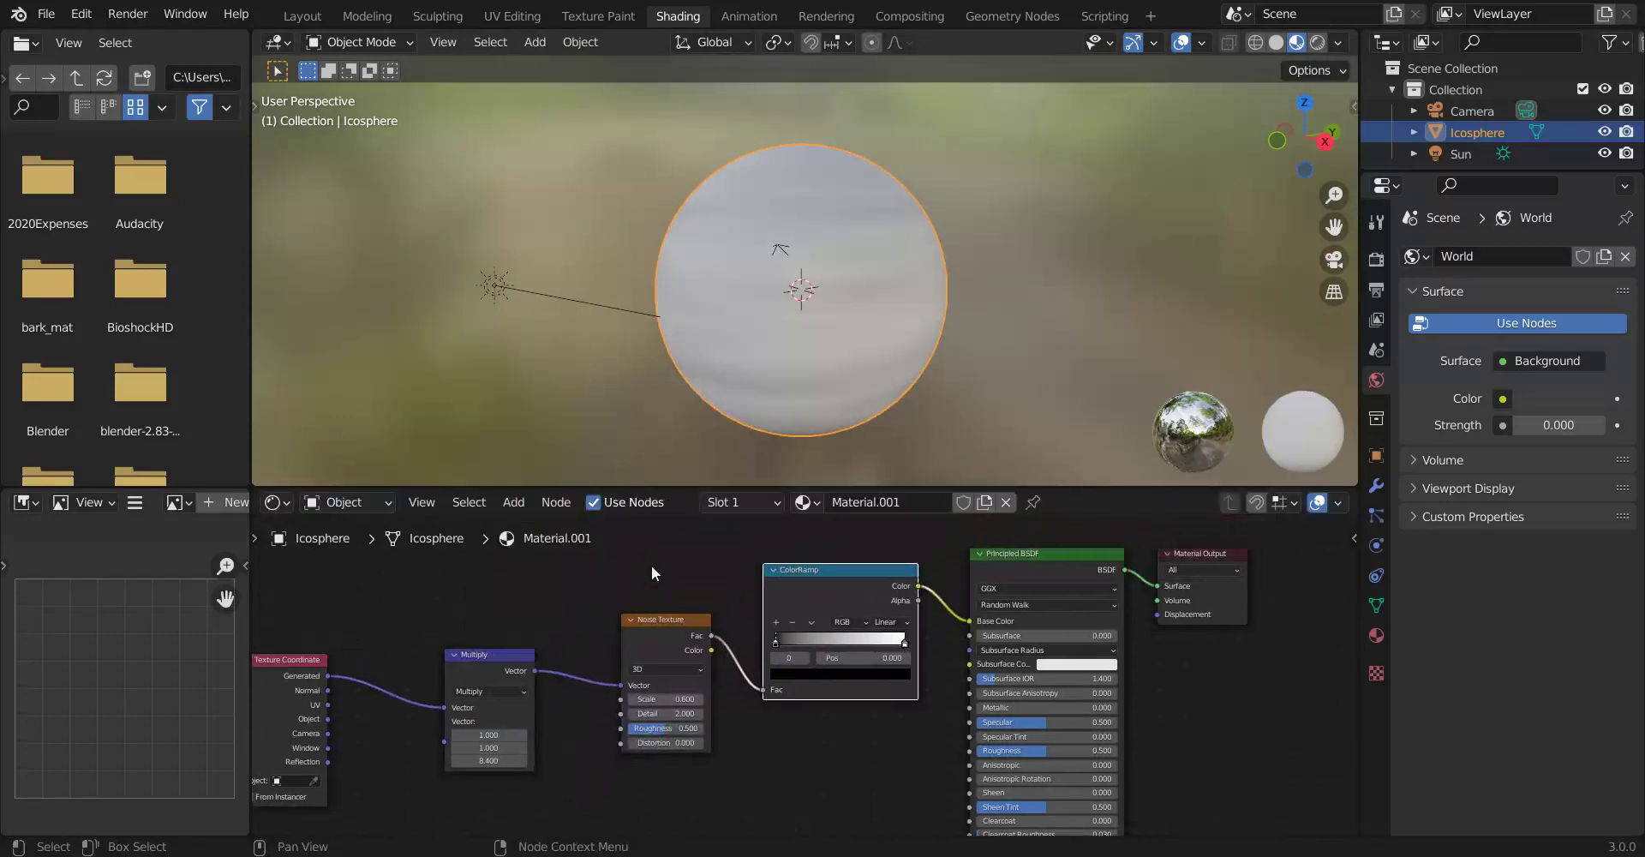
scroll(653, 563, up, 3)
scroll(651, 559, up, 2)
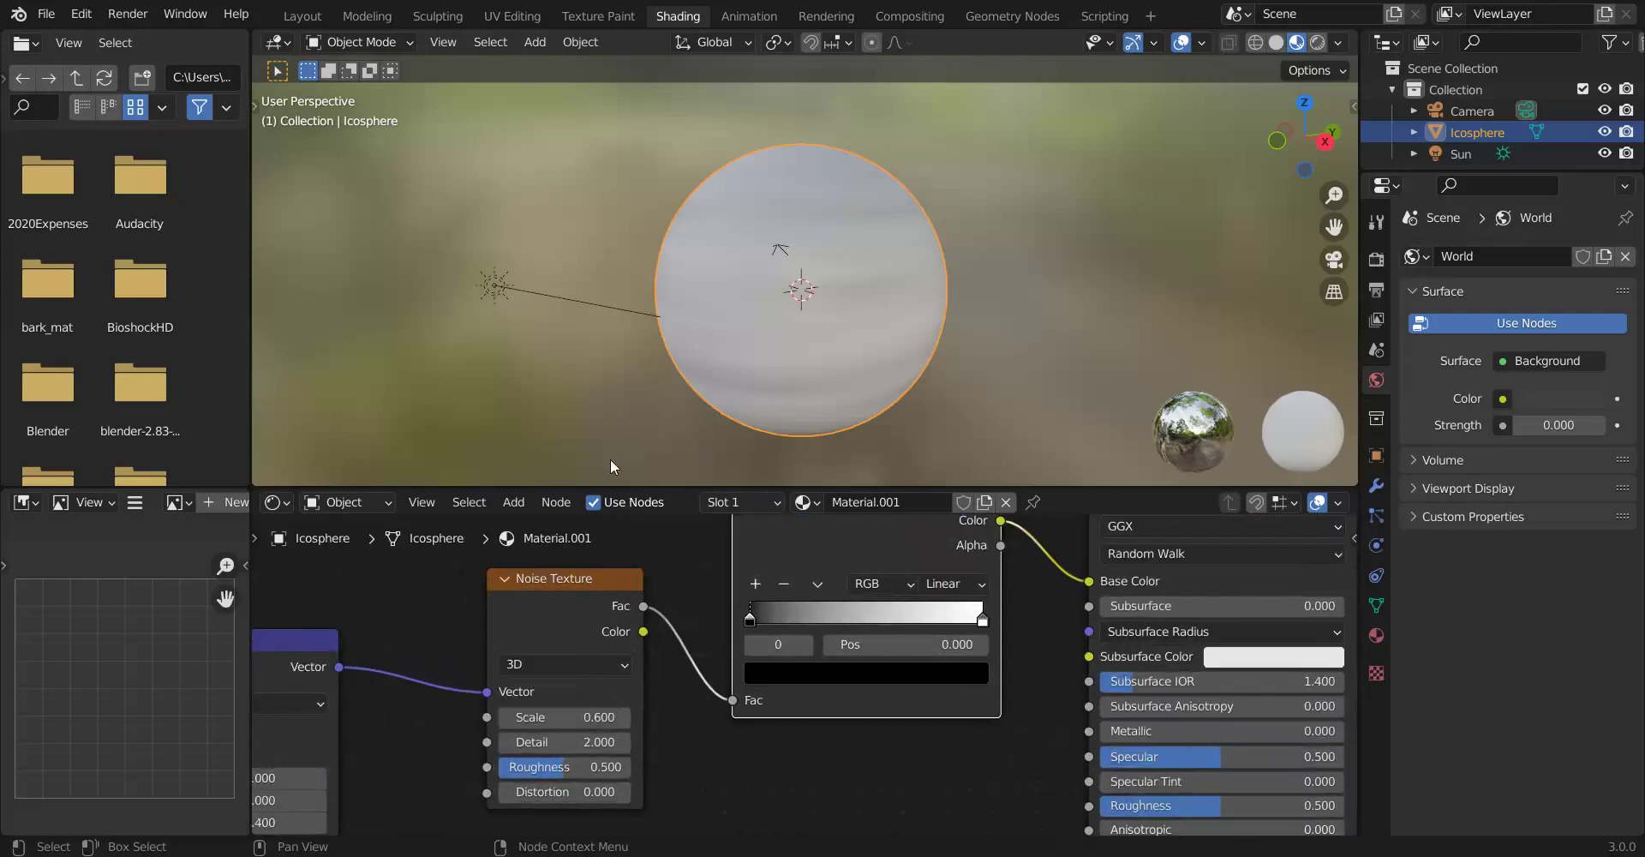
click(755, 584)
click(830, 673)
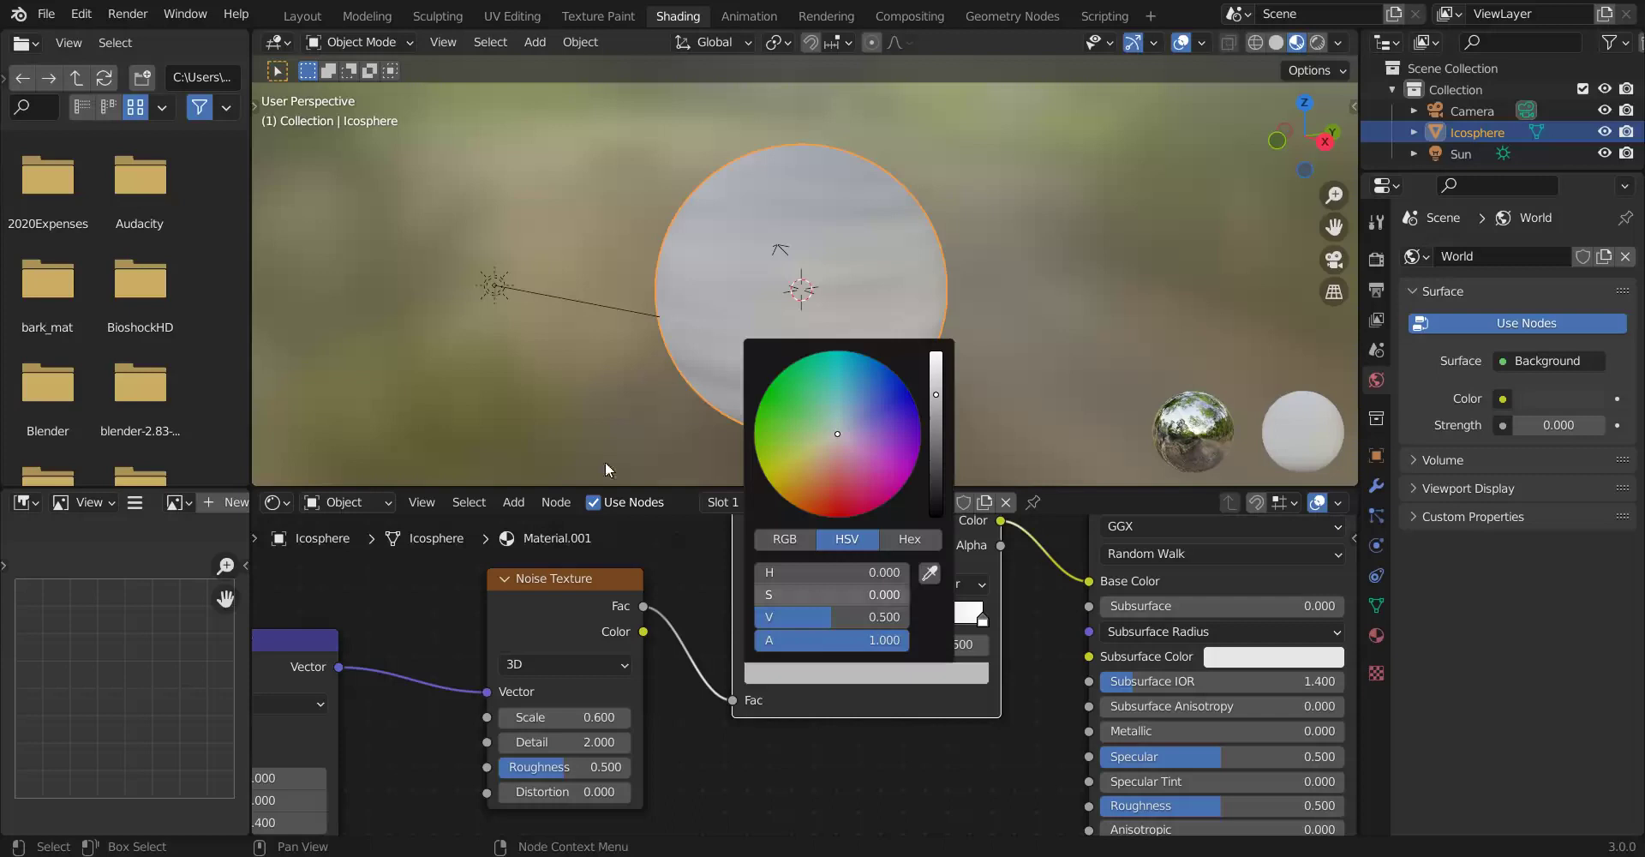
drag(837, 434, 864, 407)
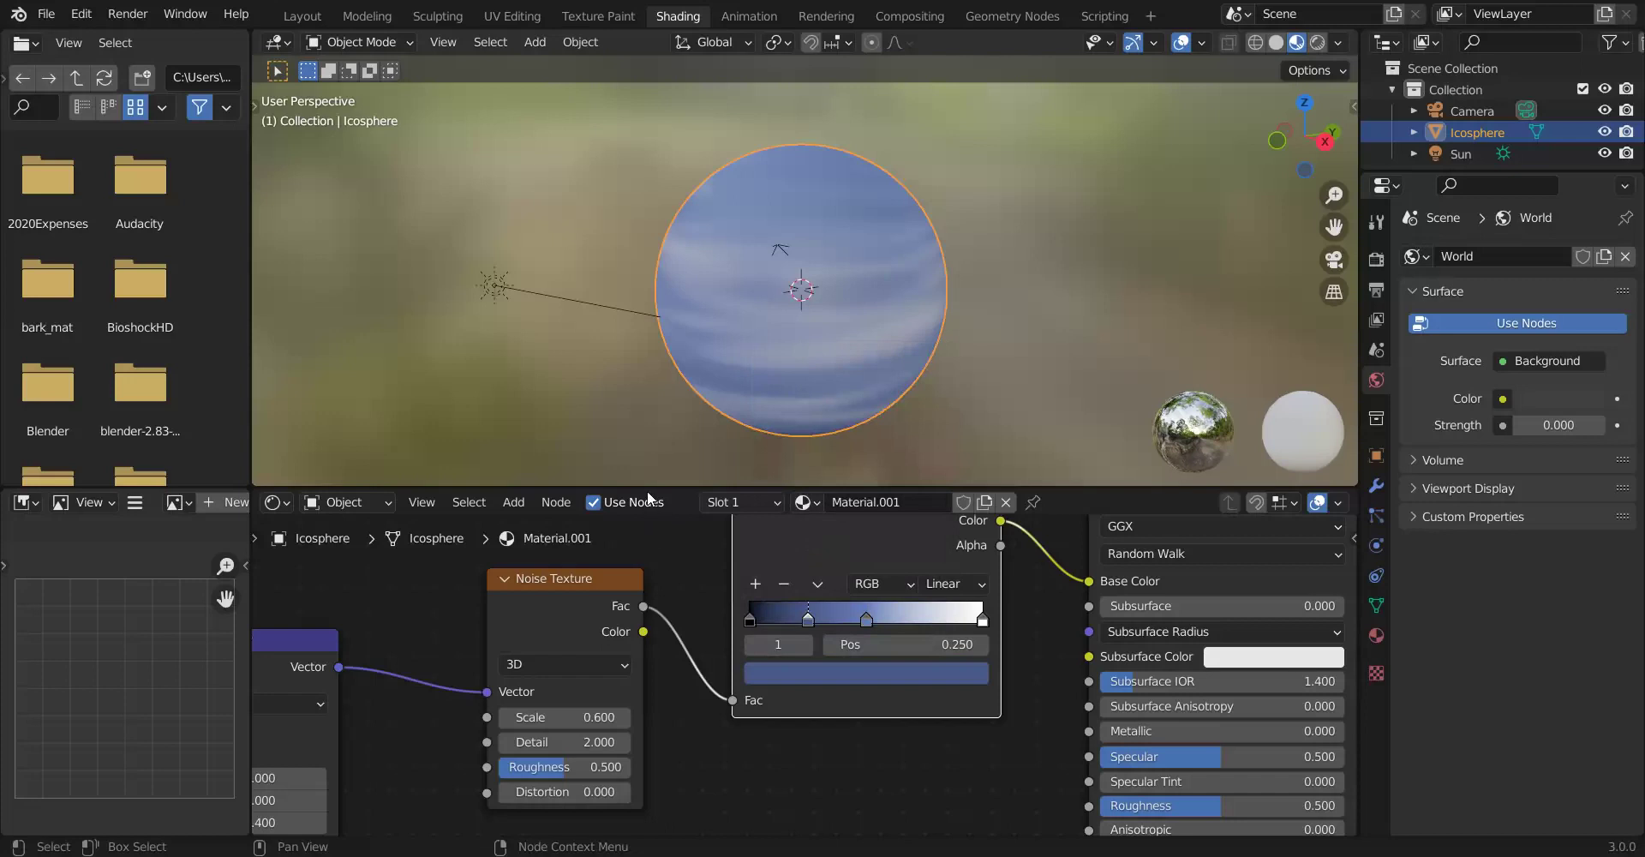
Move the ramp's light blue stop to 0.594 and the white stop to 0.848, shifting the black and dark blue stops inward.
drag(809, 615, 889, 612)
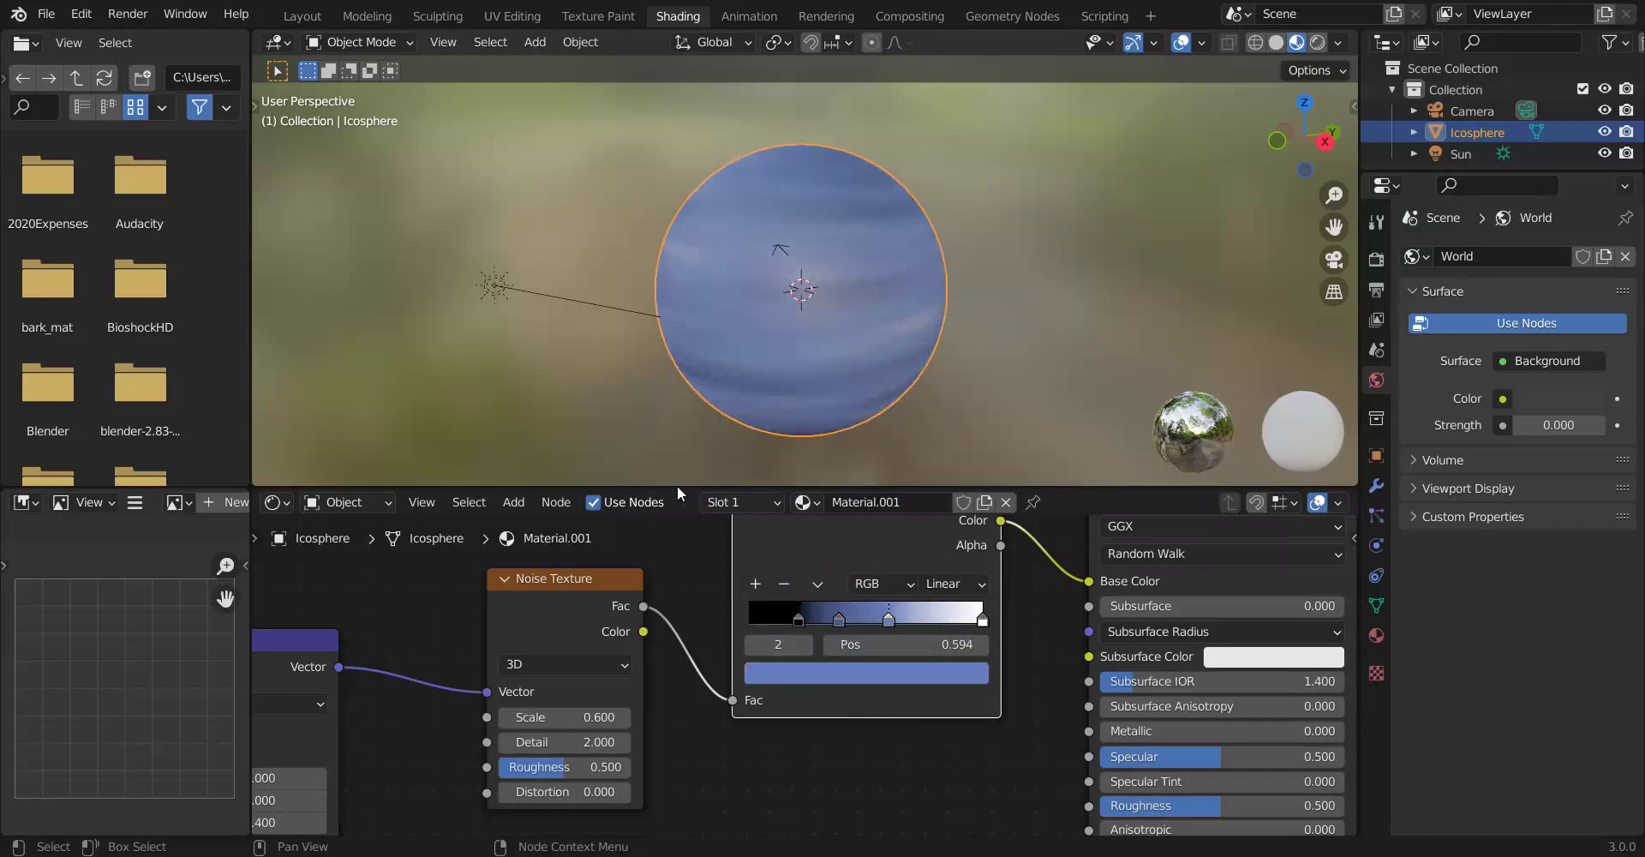
key(ctrl+z)
key(ctrl+z)
key(ctrl+z)
key(ctrl+z)
key(ctrl+z)
key(ctrl+z)
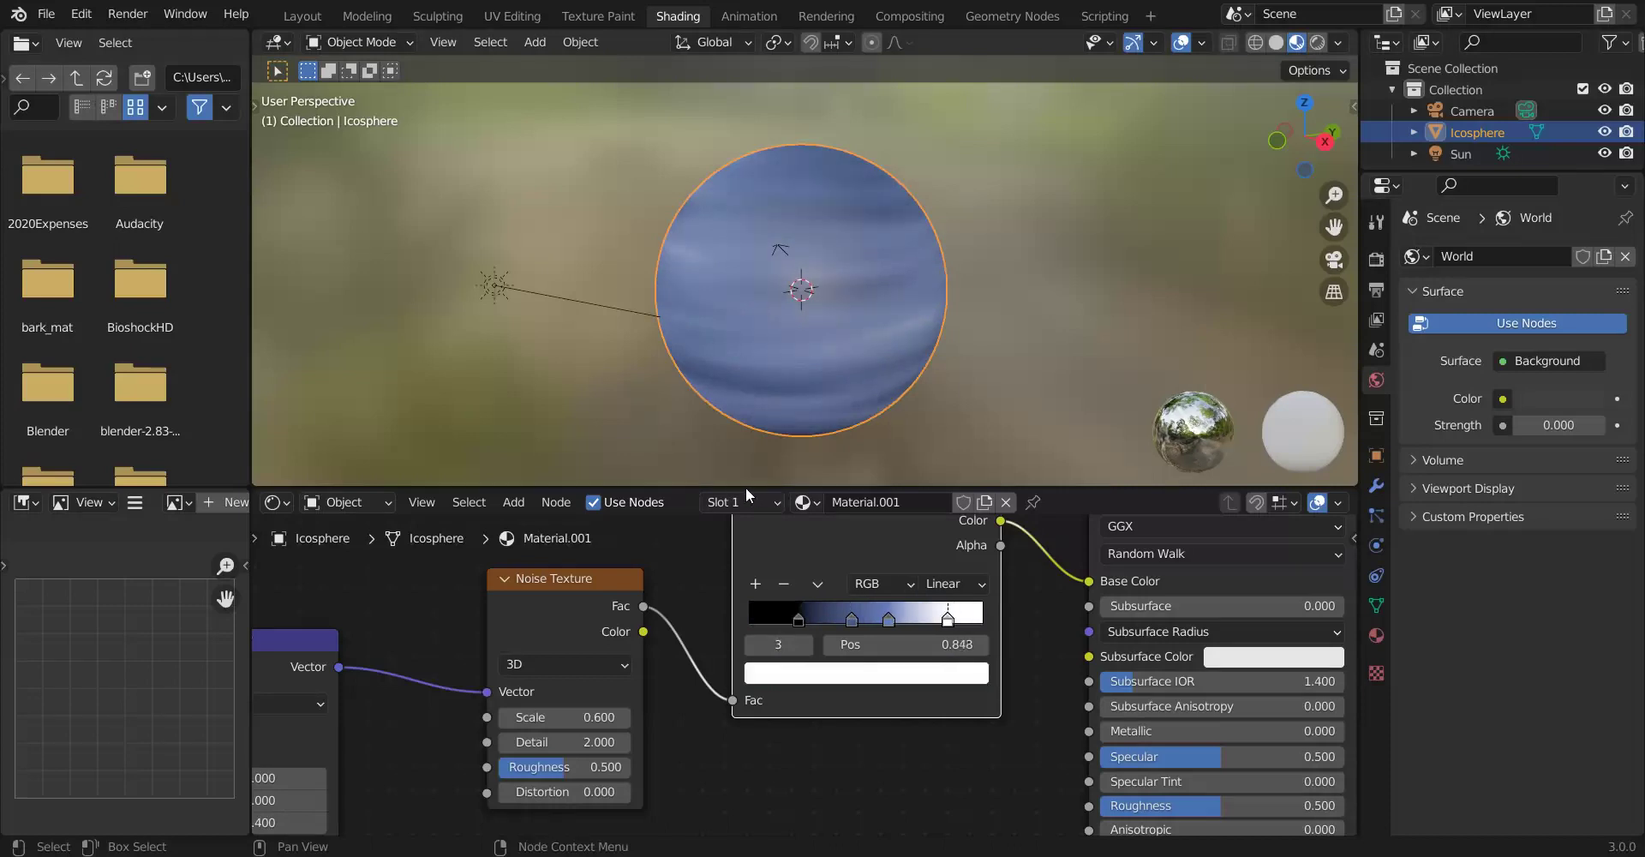
Fine-tune the ColorRamp with the white stop at about 0.75, the dark blue stop at about 0.4 and the black stop at 0.217.
key(ctrl+z)
key(ctrl+z)
key(ctrl+z)
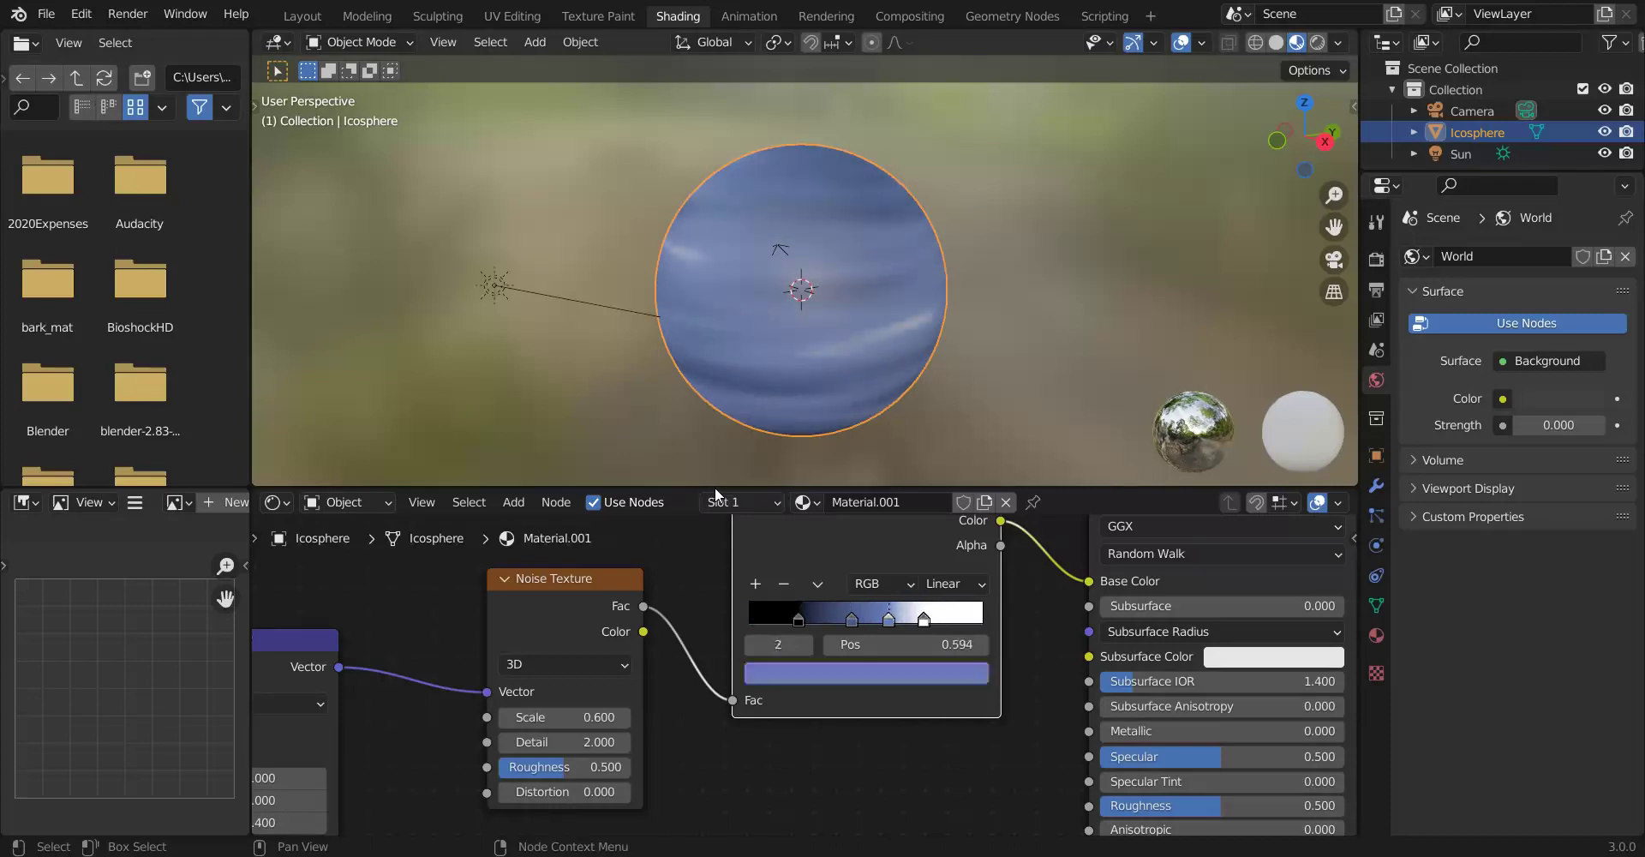
middle_drag(643, 271, 679, 266)
key(ctrl+z)
key(ctrl+z)
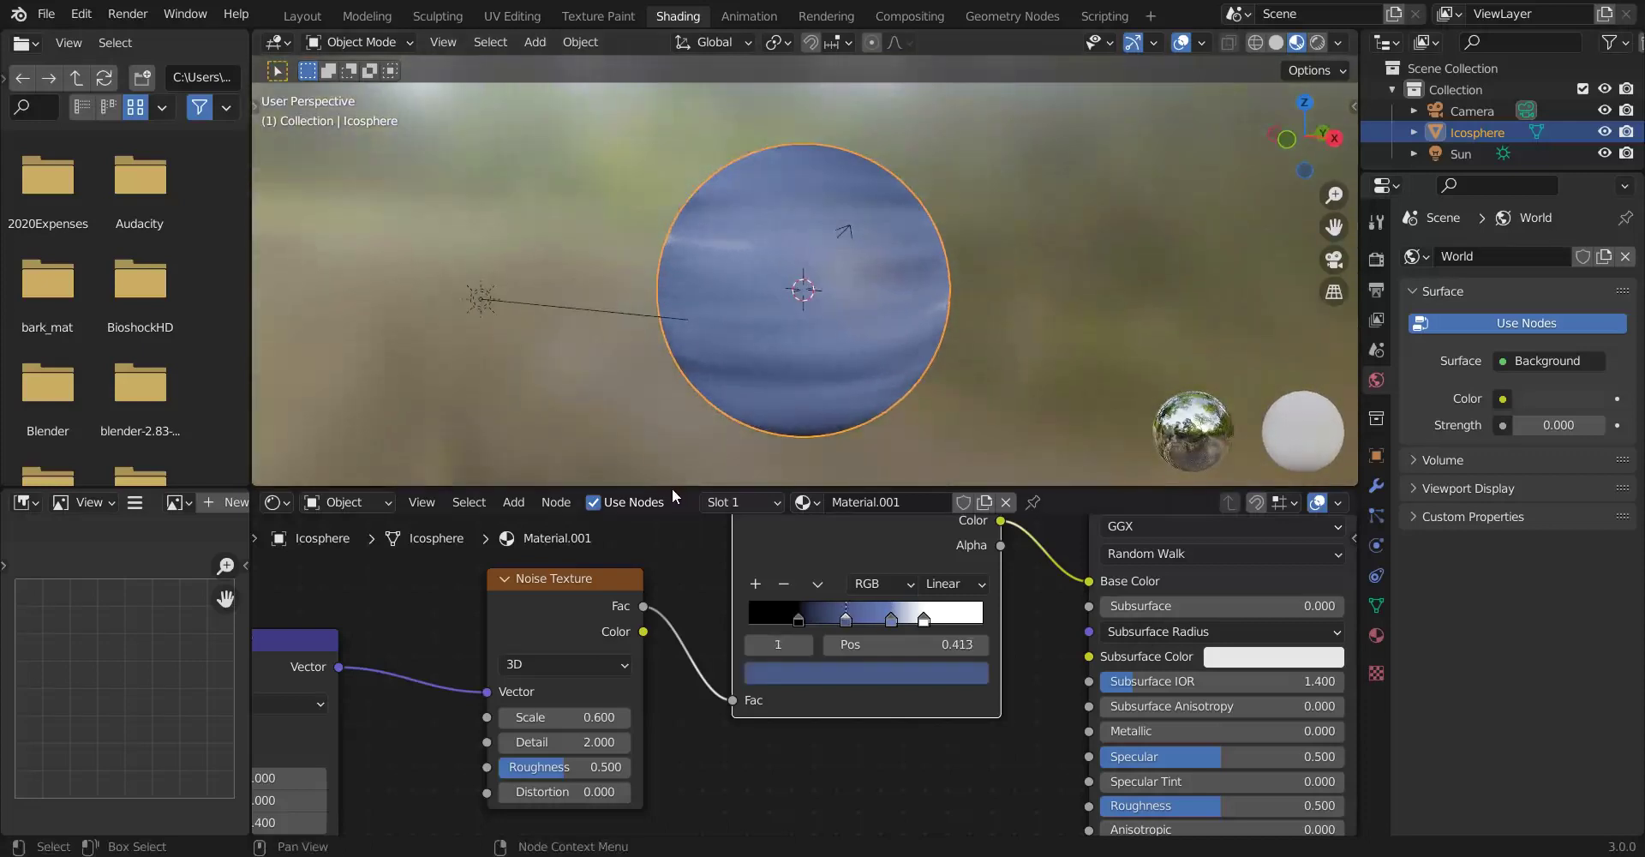
key(ctrl+z)
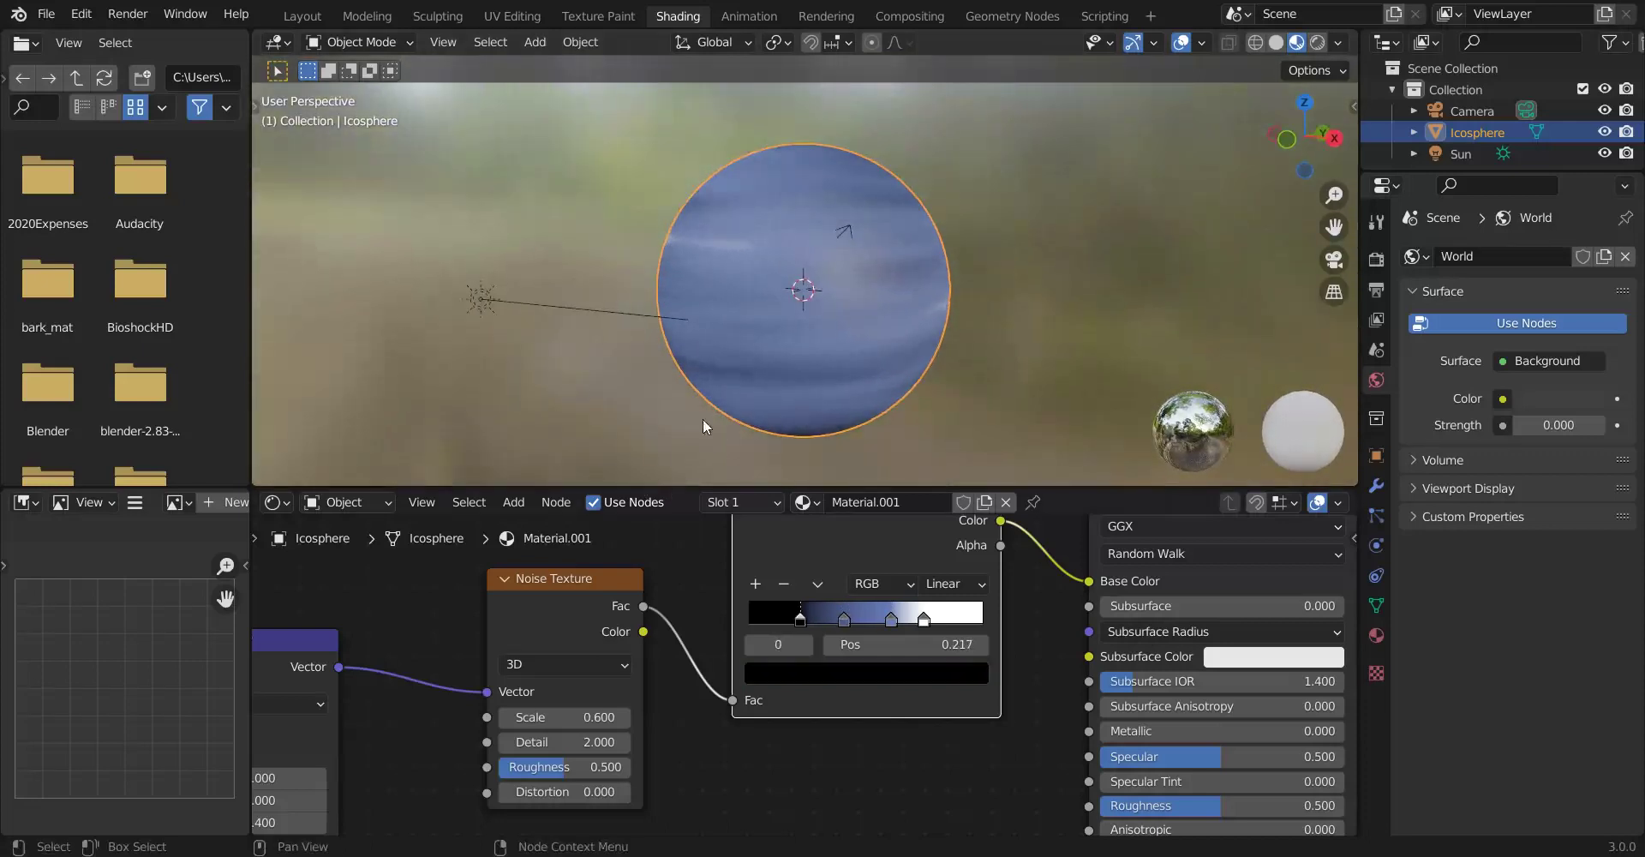
Raise the Principled BSDF's Roughness to 0.984 while checking it in Rendered shading, and return to Material Preview.
click(1318, 42)
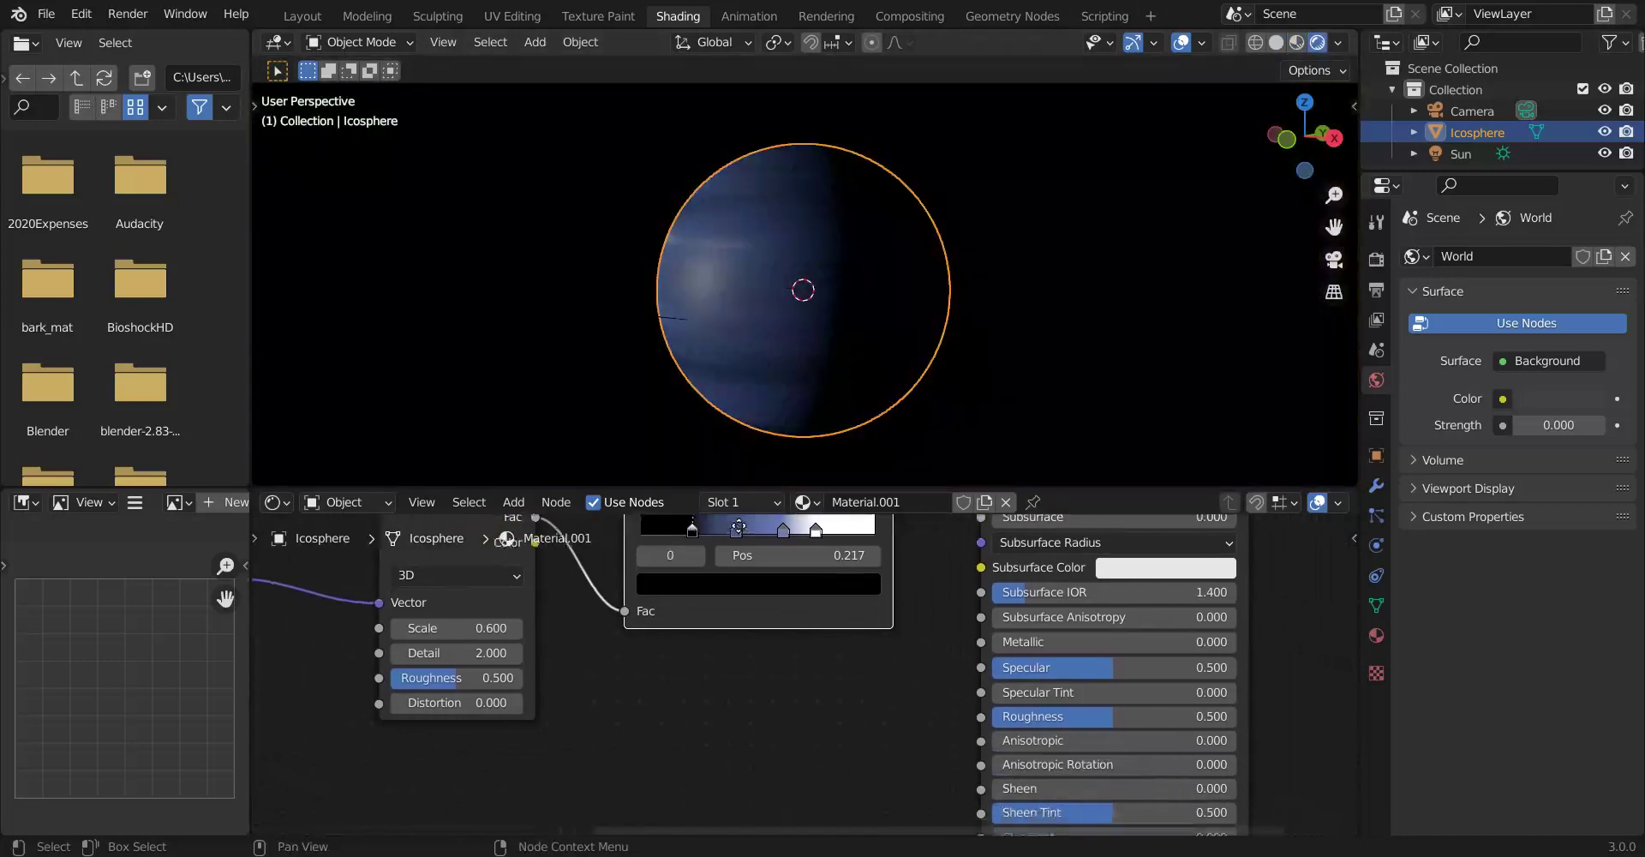
middle_drag(739, 526, 726, 526)
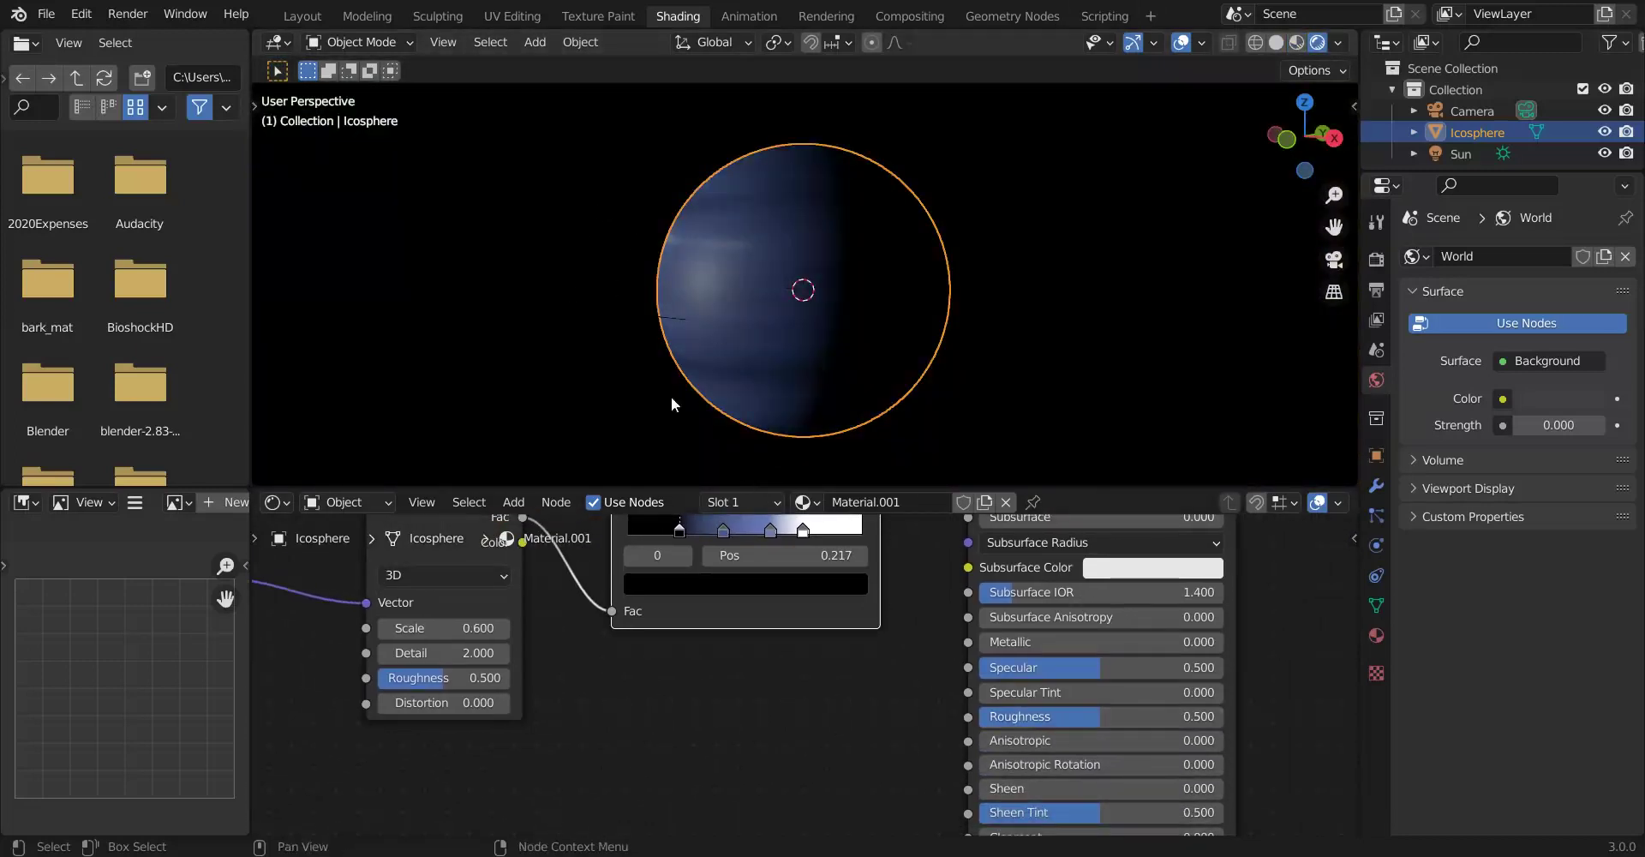
drag(1105, 716, 1221, 717)
middle_drag(706, 525, 749, 562)
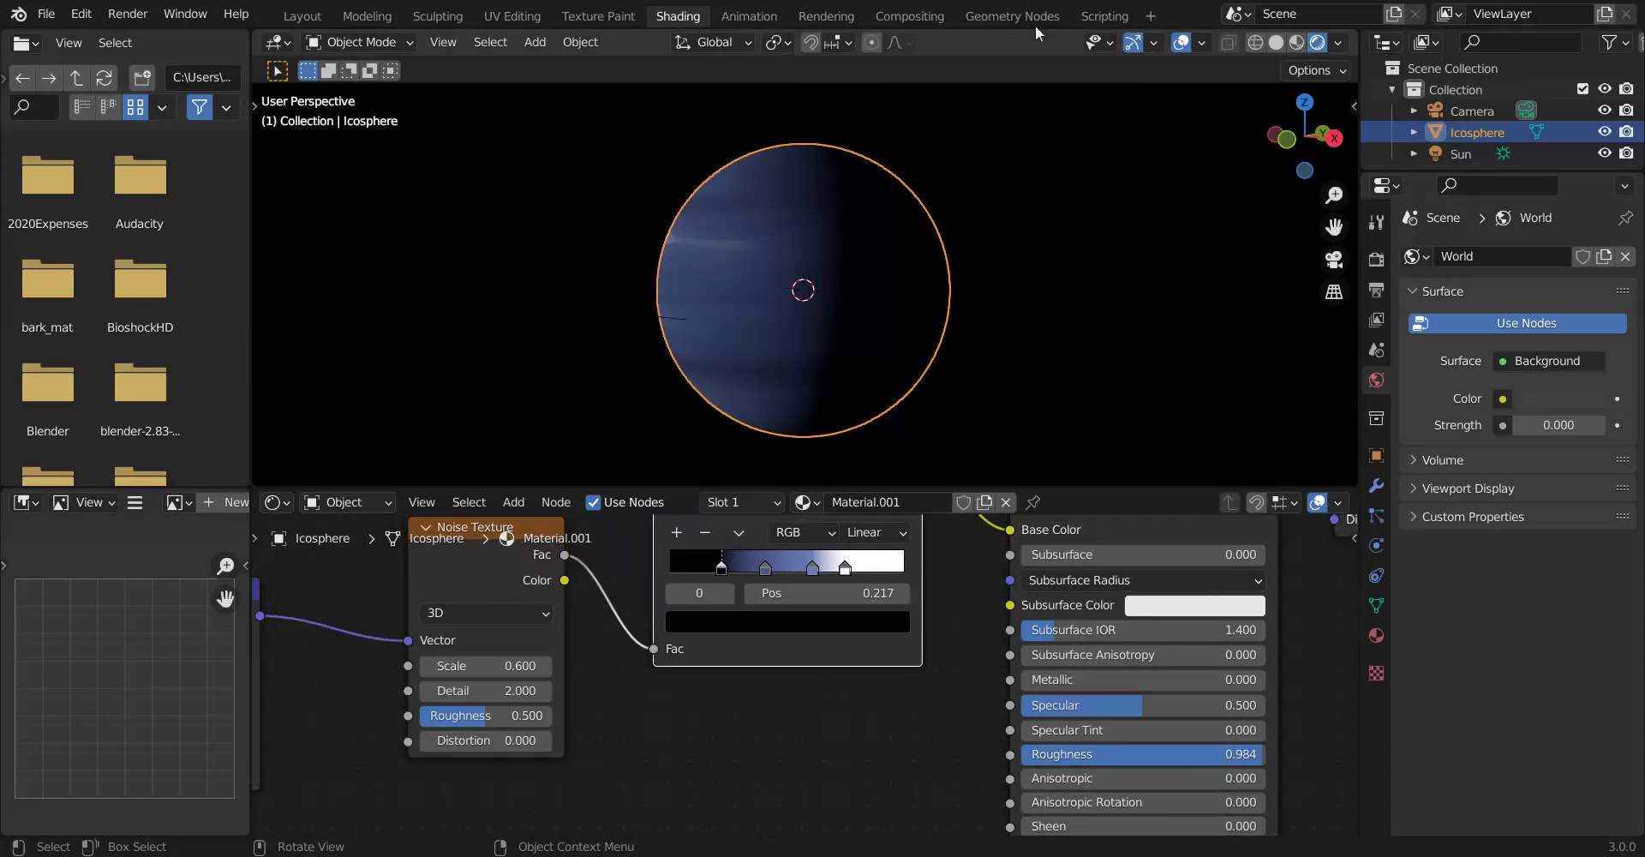
click(1296, 42)
Move the Texture Coordinate node further left, away from the Multiply node.
scroll(857, 617, down, 4)
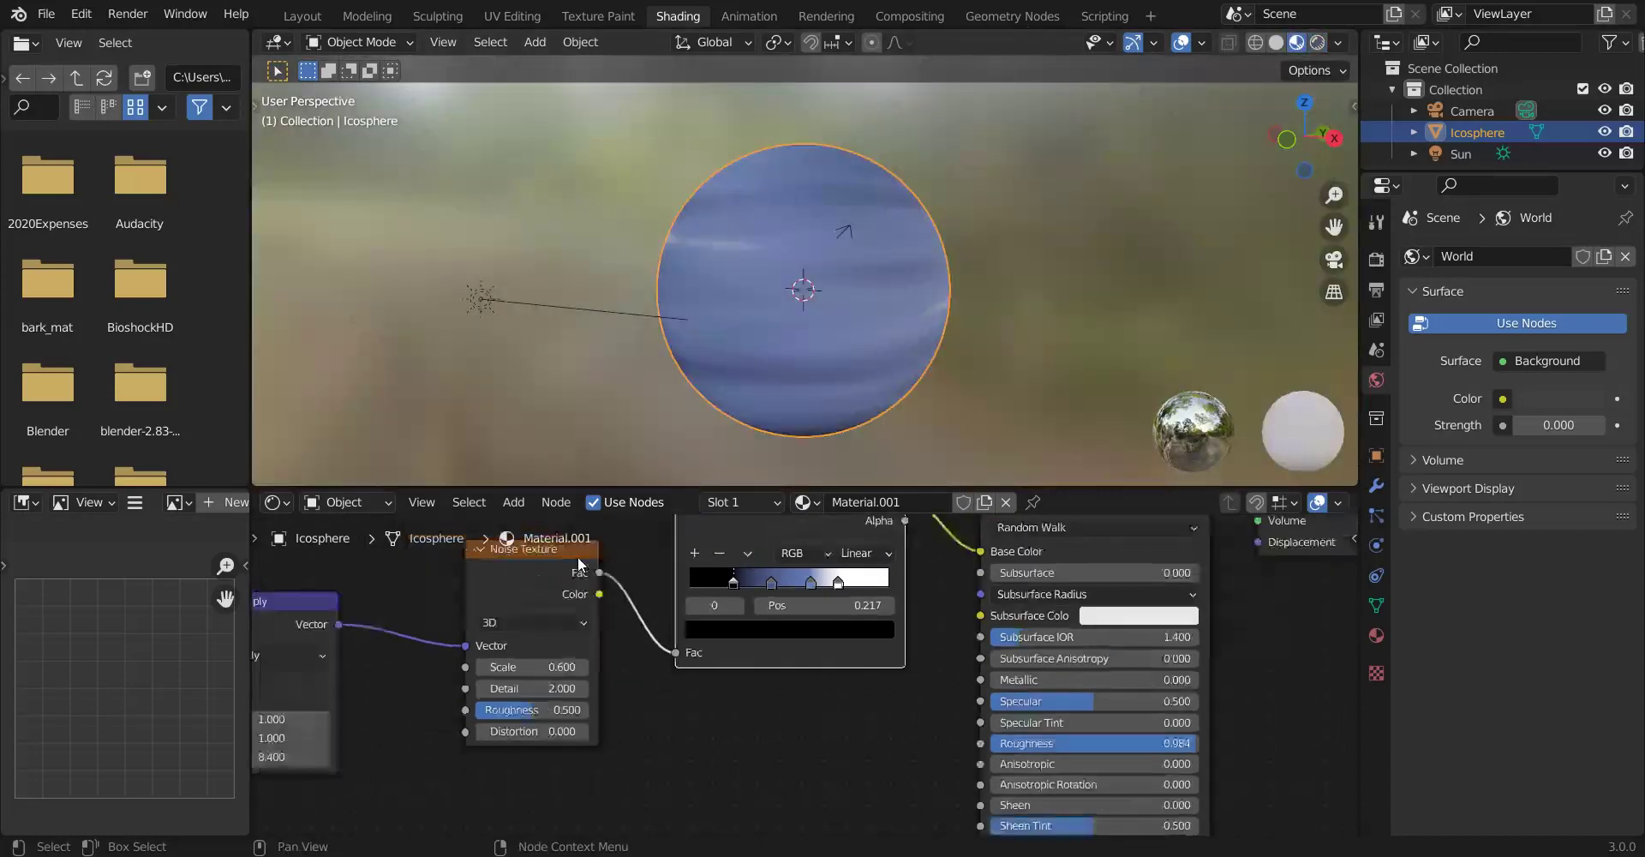
middle_drag(759, 656, 449, 653)
middle_drag(641, 601, 410, 600)
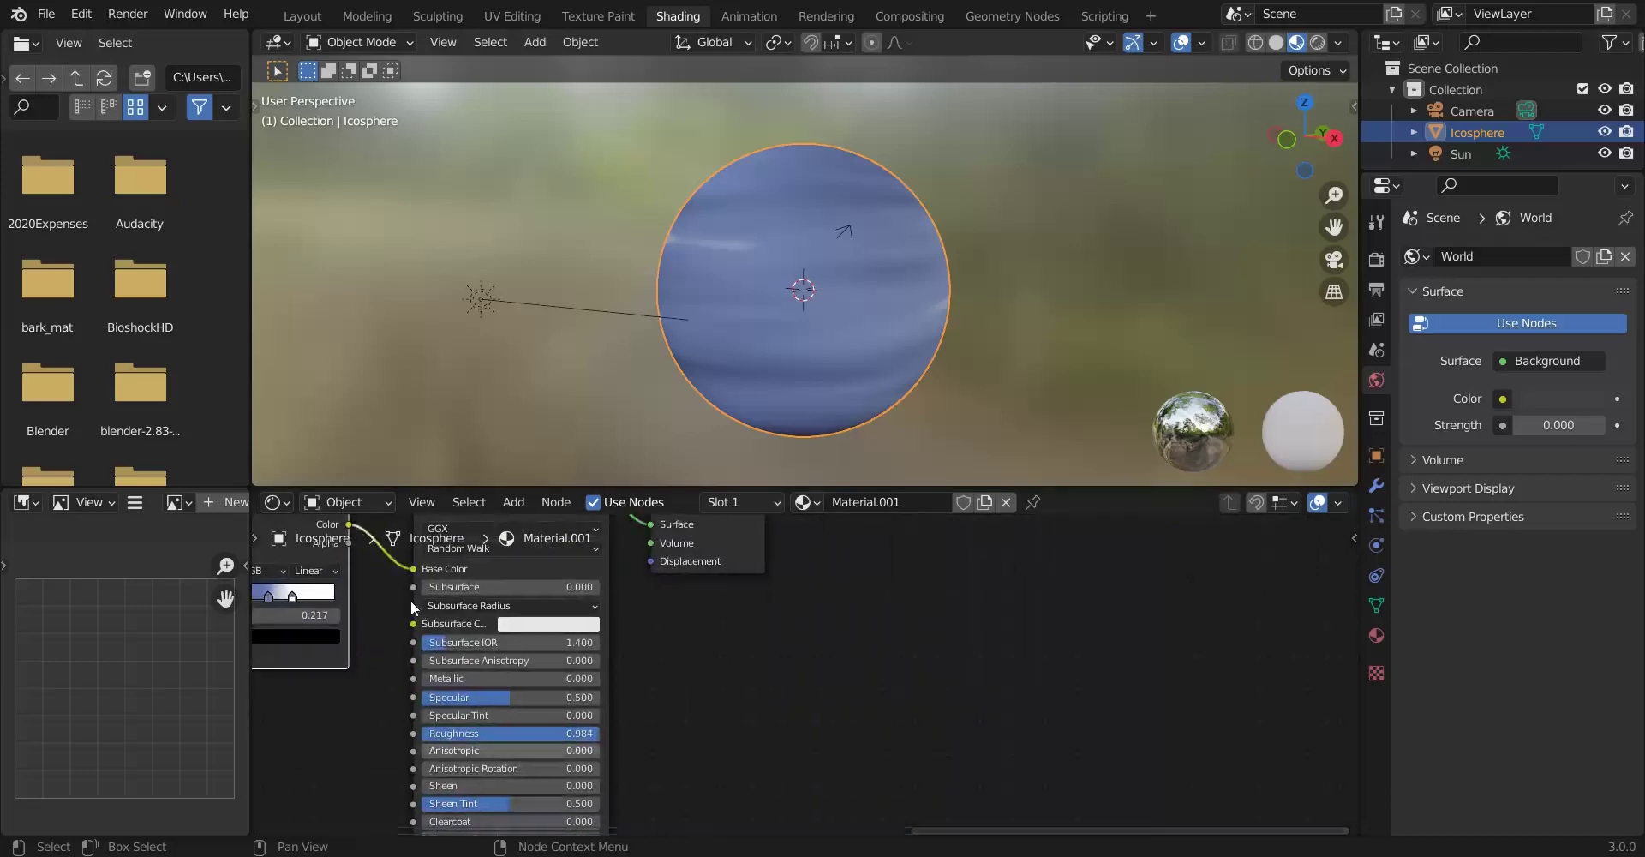
scroll(410, 600, down, 4)
key(g)
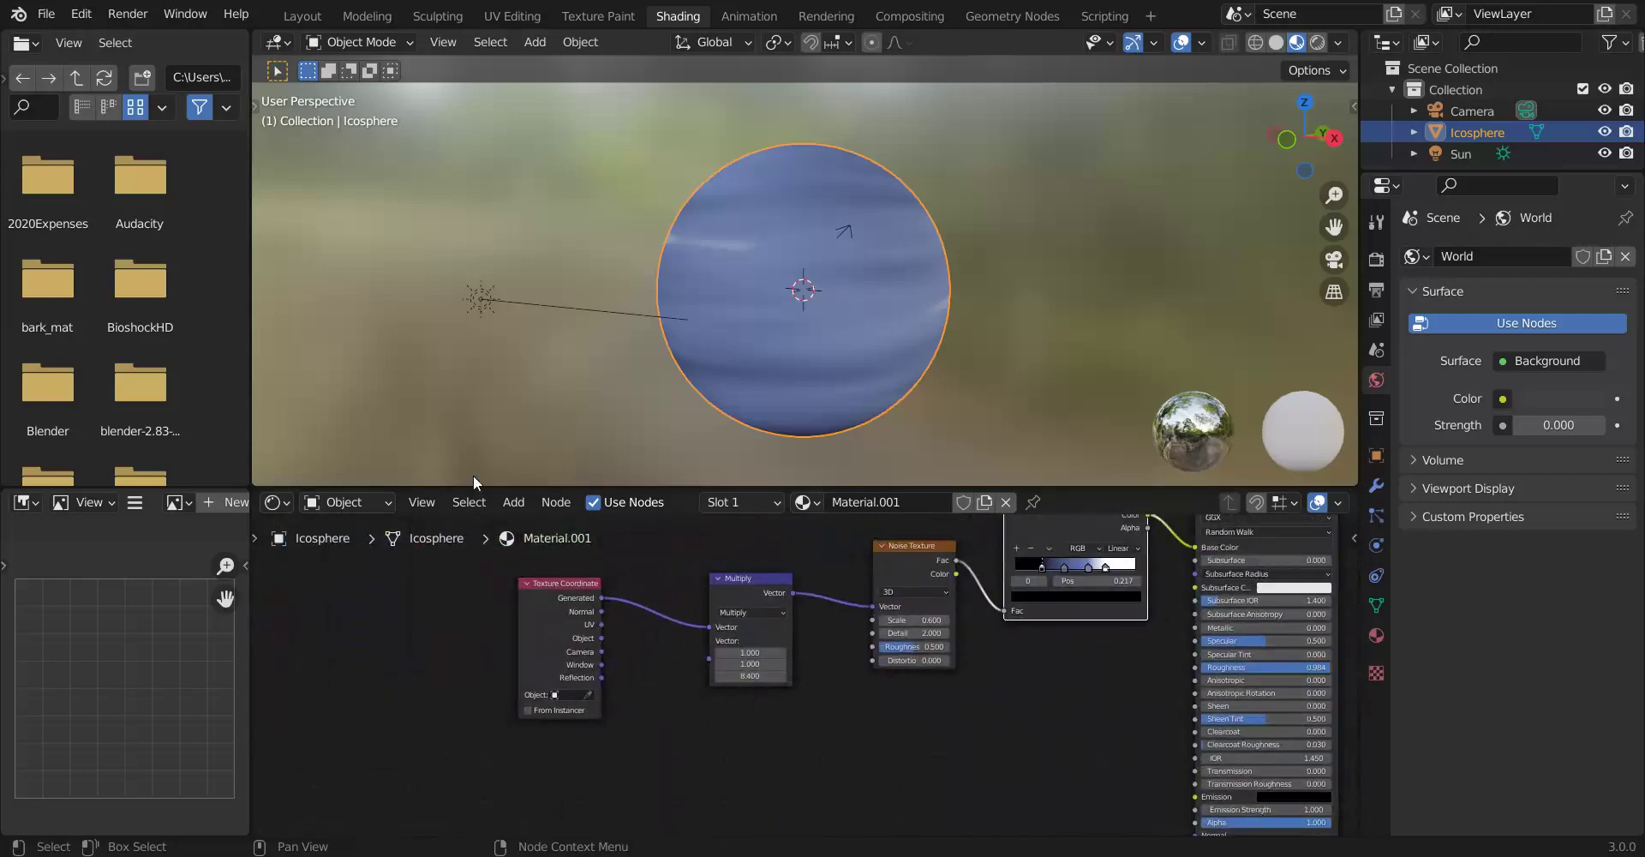
drag(461, 619, 445, 620)
Add a Voronoi Texture node below the Multiply node and connect the Texture Coordinate's Generated output to its Vector input.
click(514, 502)
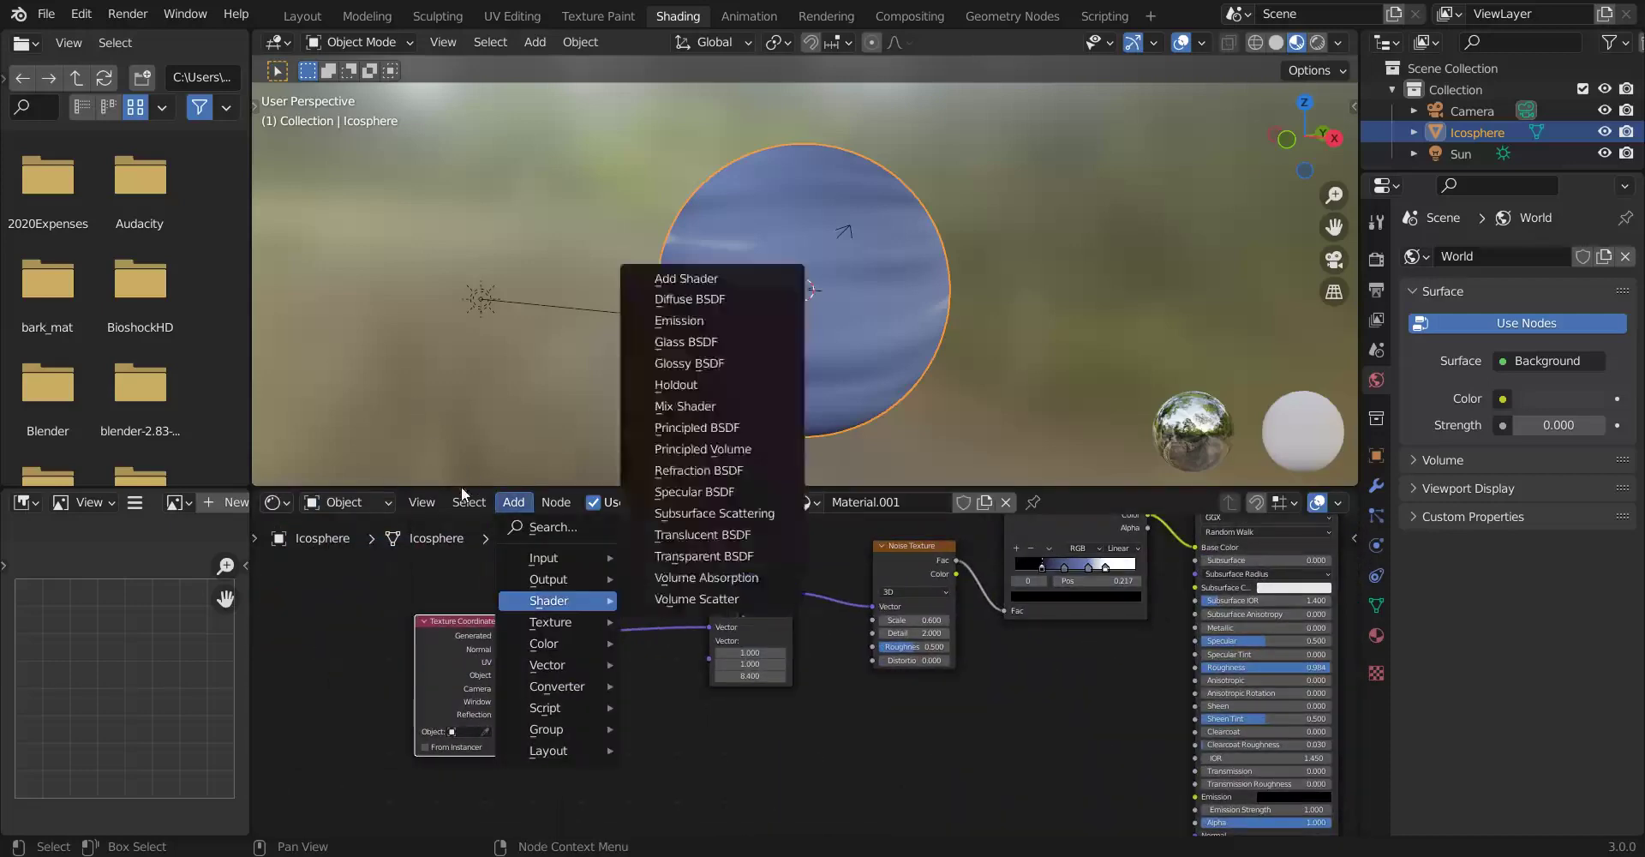
mouse_move(550, 622)
click(696, 578)
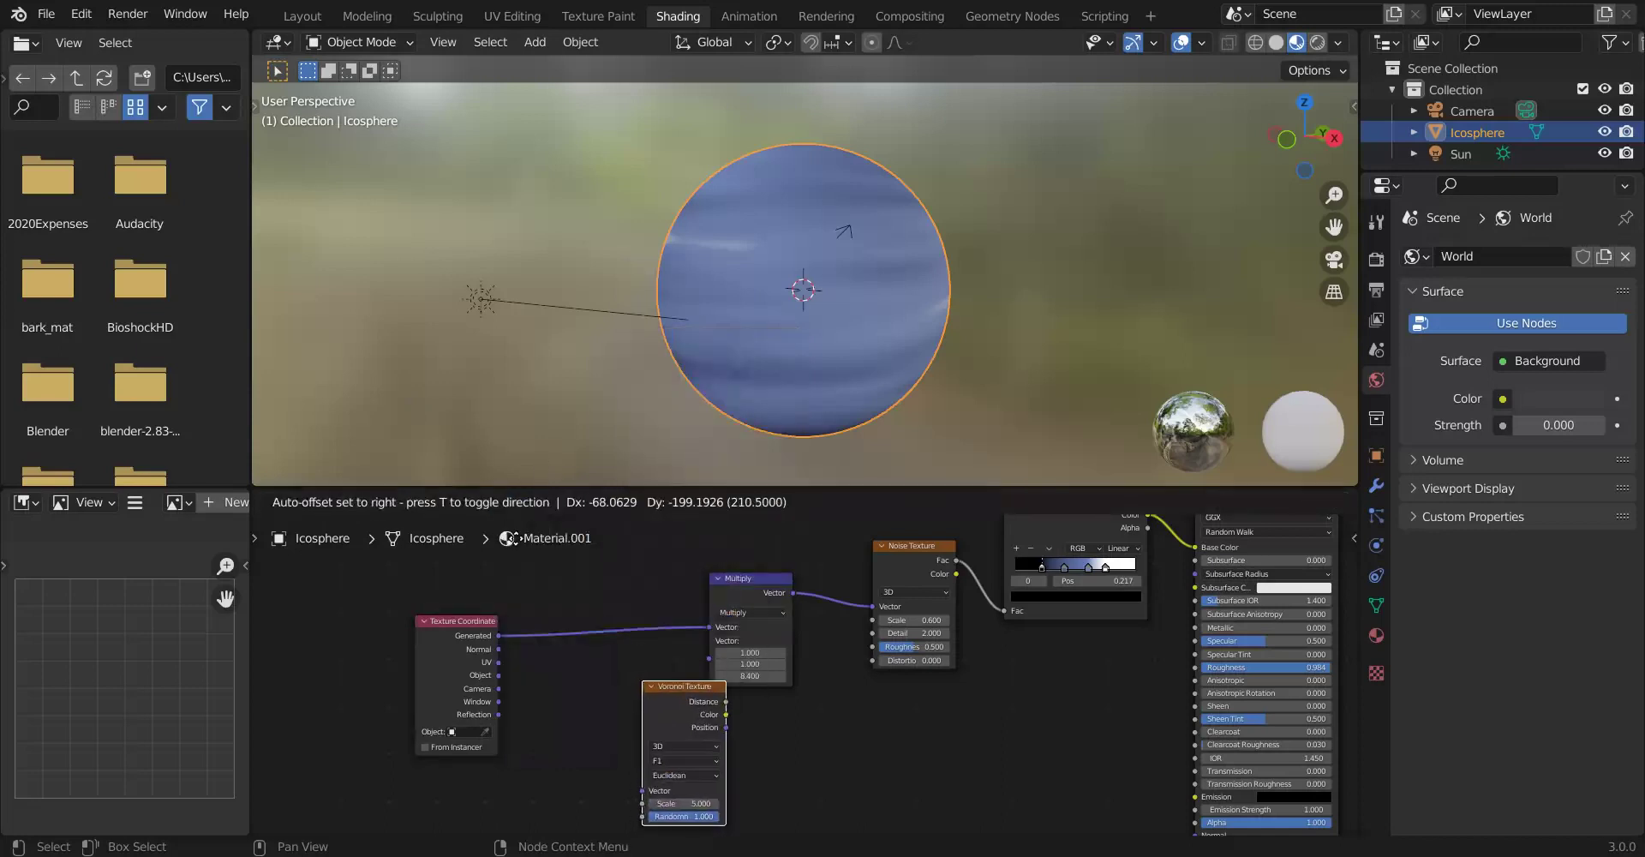
click(645, 682)
drag(499, 635, 645, 789)
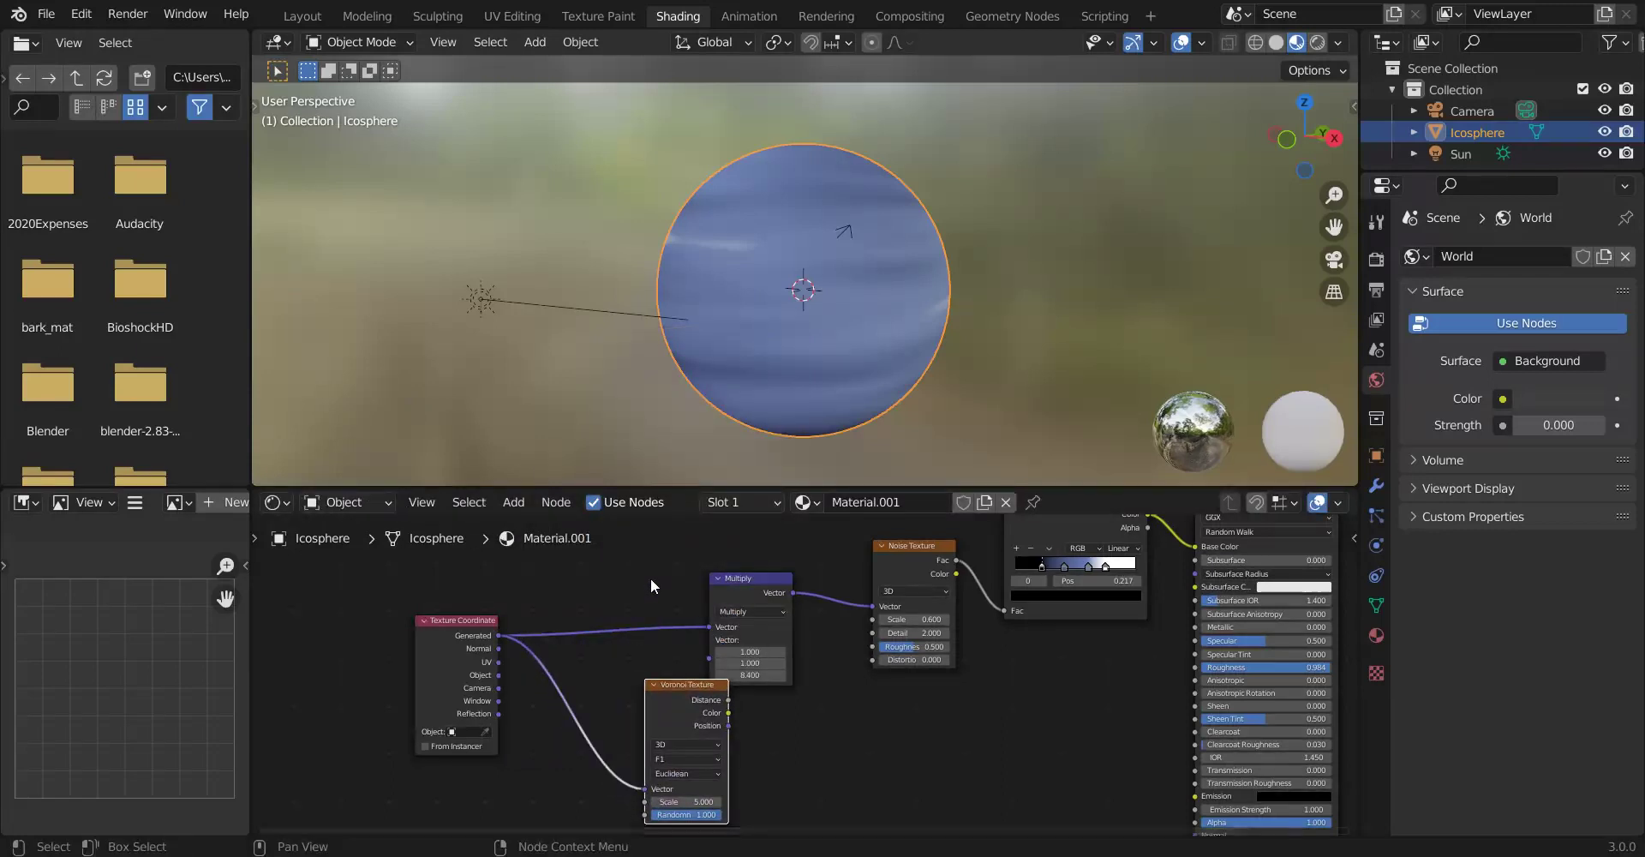
Connect the Voronoi Texture's Color output to the Principled BSDF's Base Color in place of the ColorRamp.
middle_drag(615, 583, 455, 574)
drag(569, 704, 1035, 630)
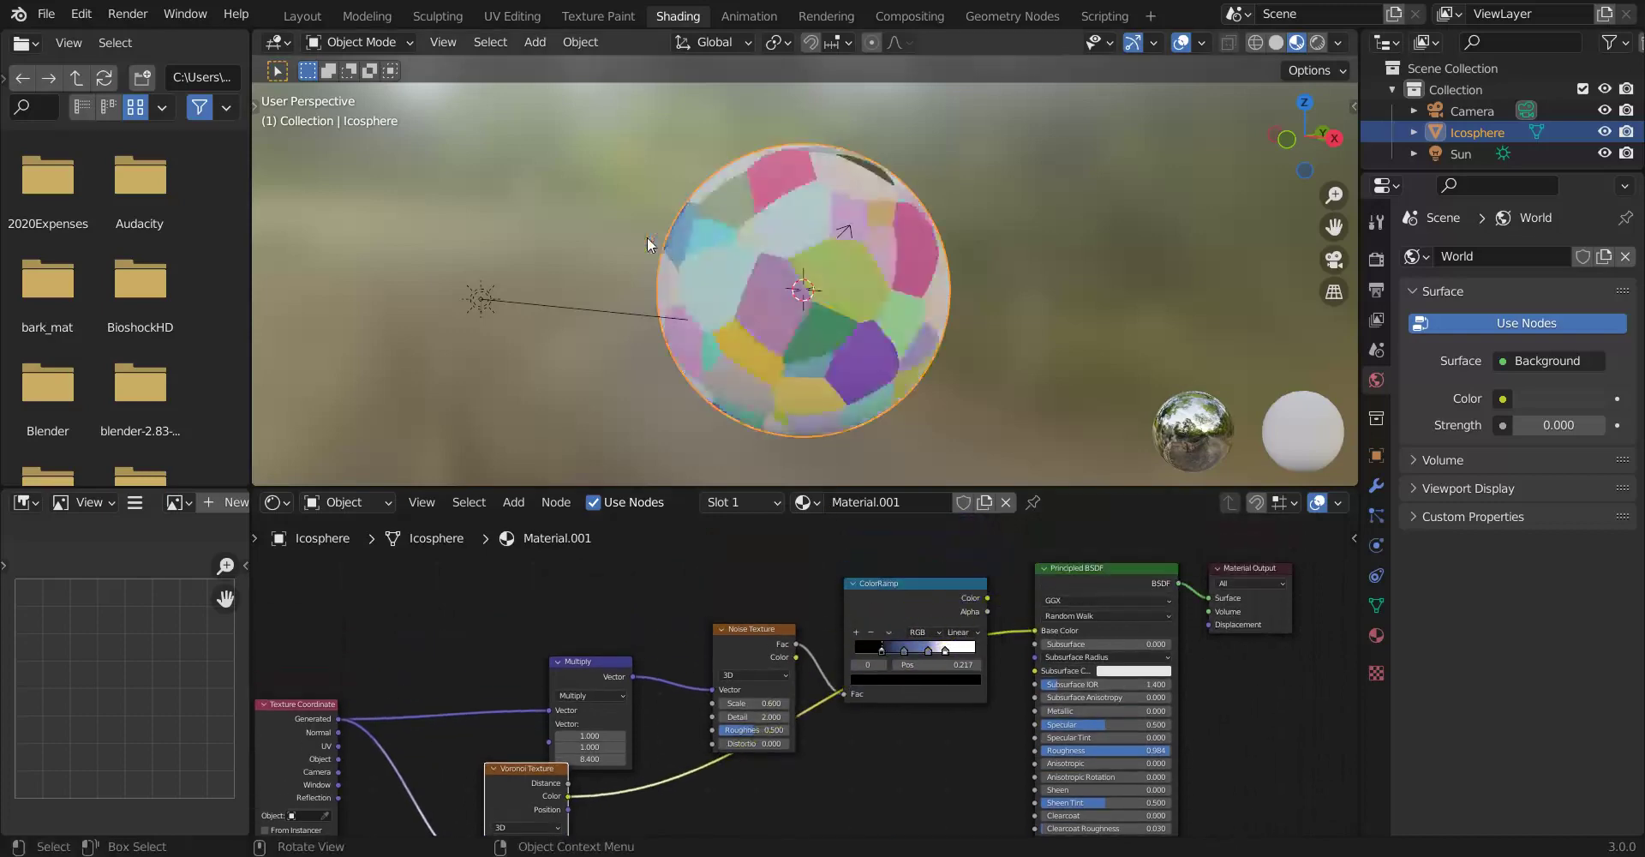
middle_drag(641, 312, 686, 320)
Try the Voronoi Texture's Randomness at 0 and set it to 0.587, checking the cells around the sphere.
scroll(477, 640, up, 3)
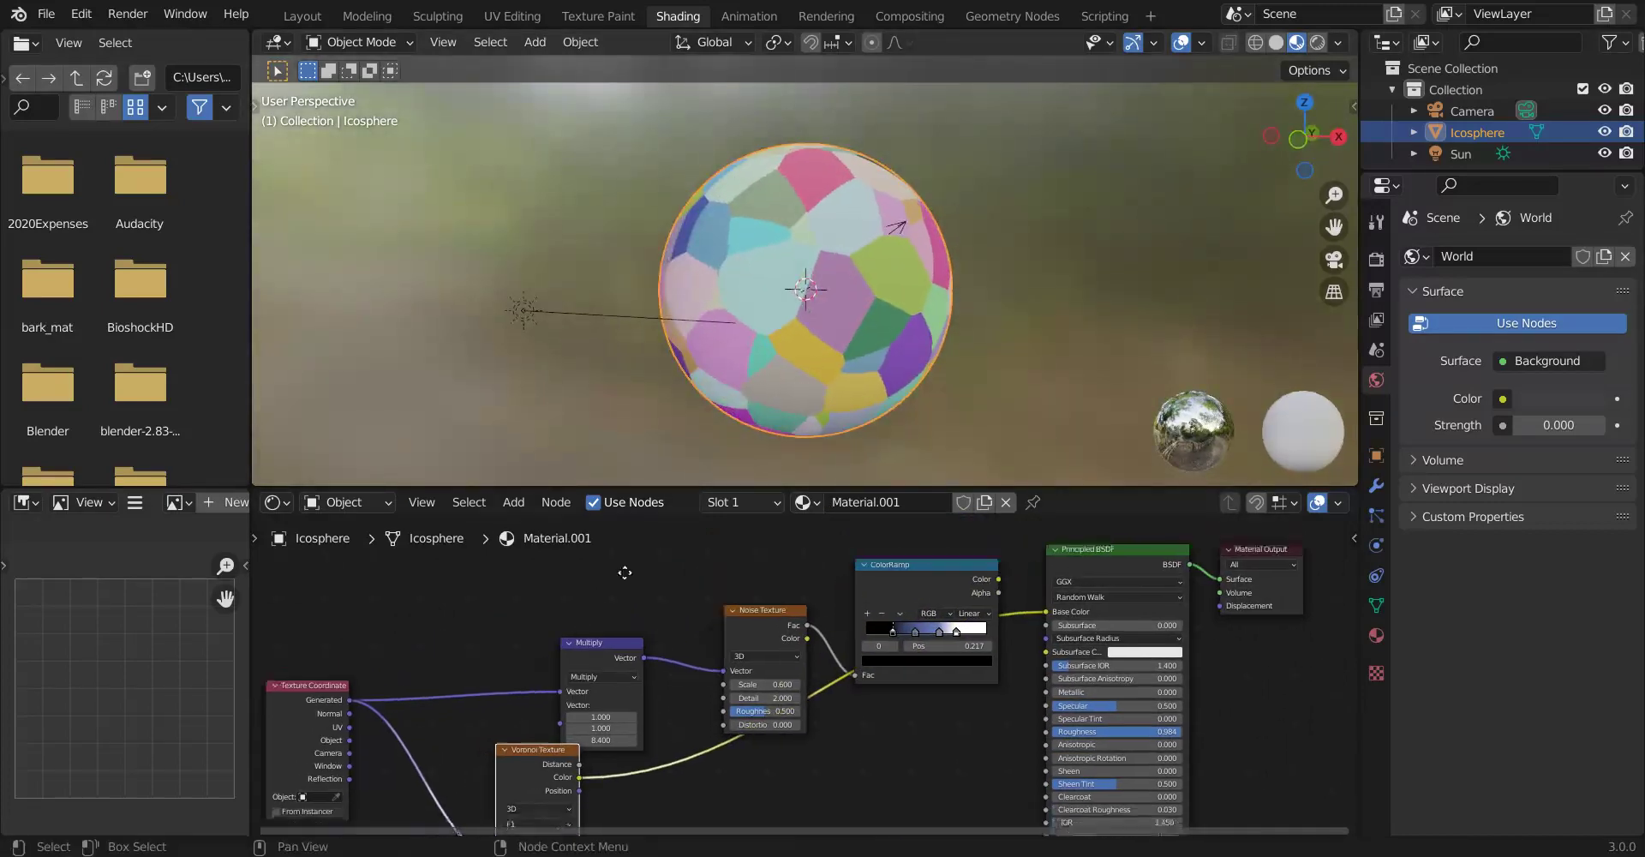
drag(619, 802, 527, 802)
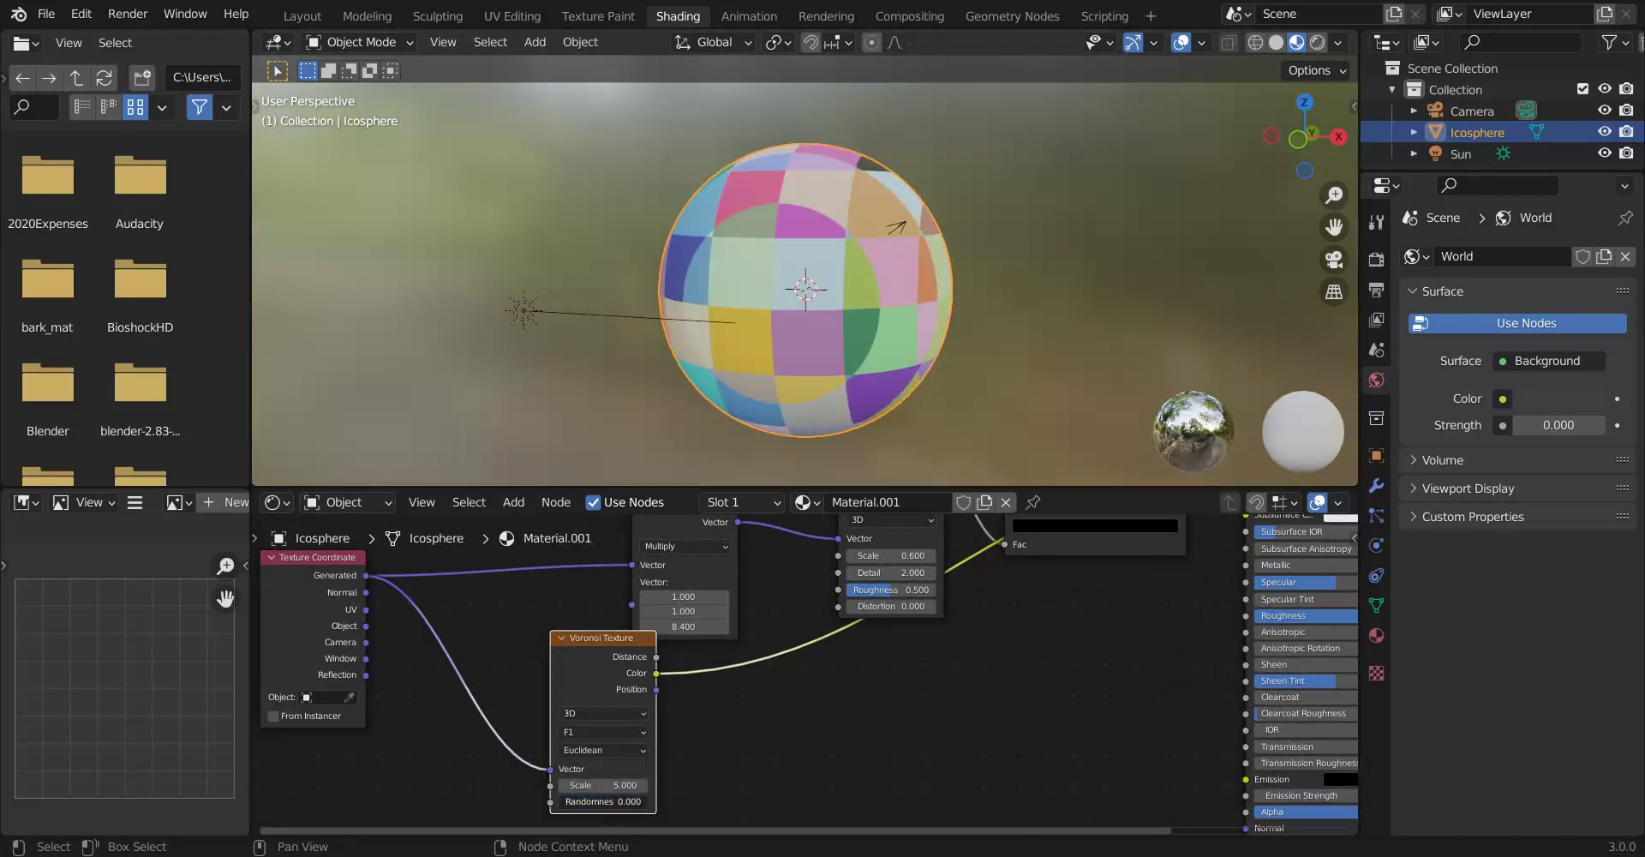
drag(603, 801, 643, 801)
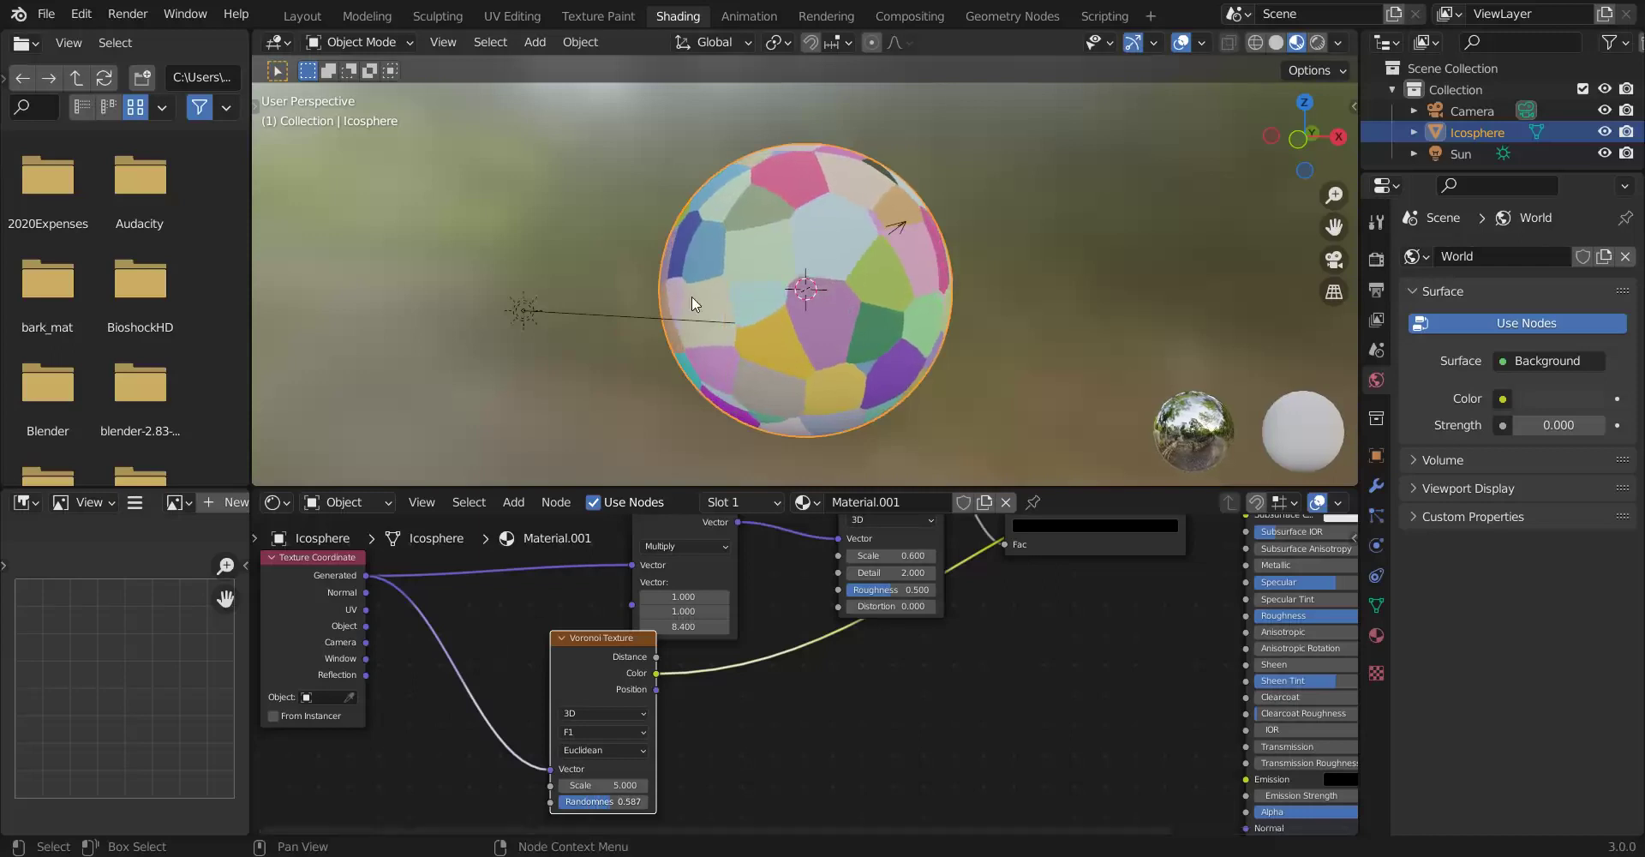
middle_drag(707, 202, 605, 206)
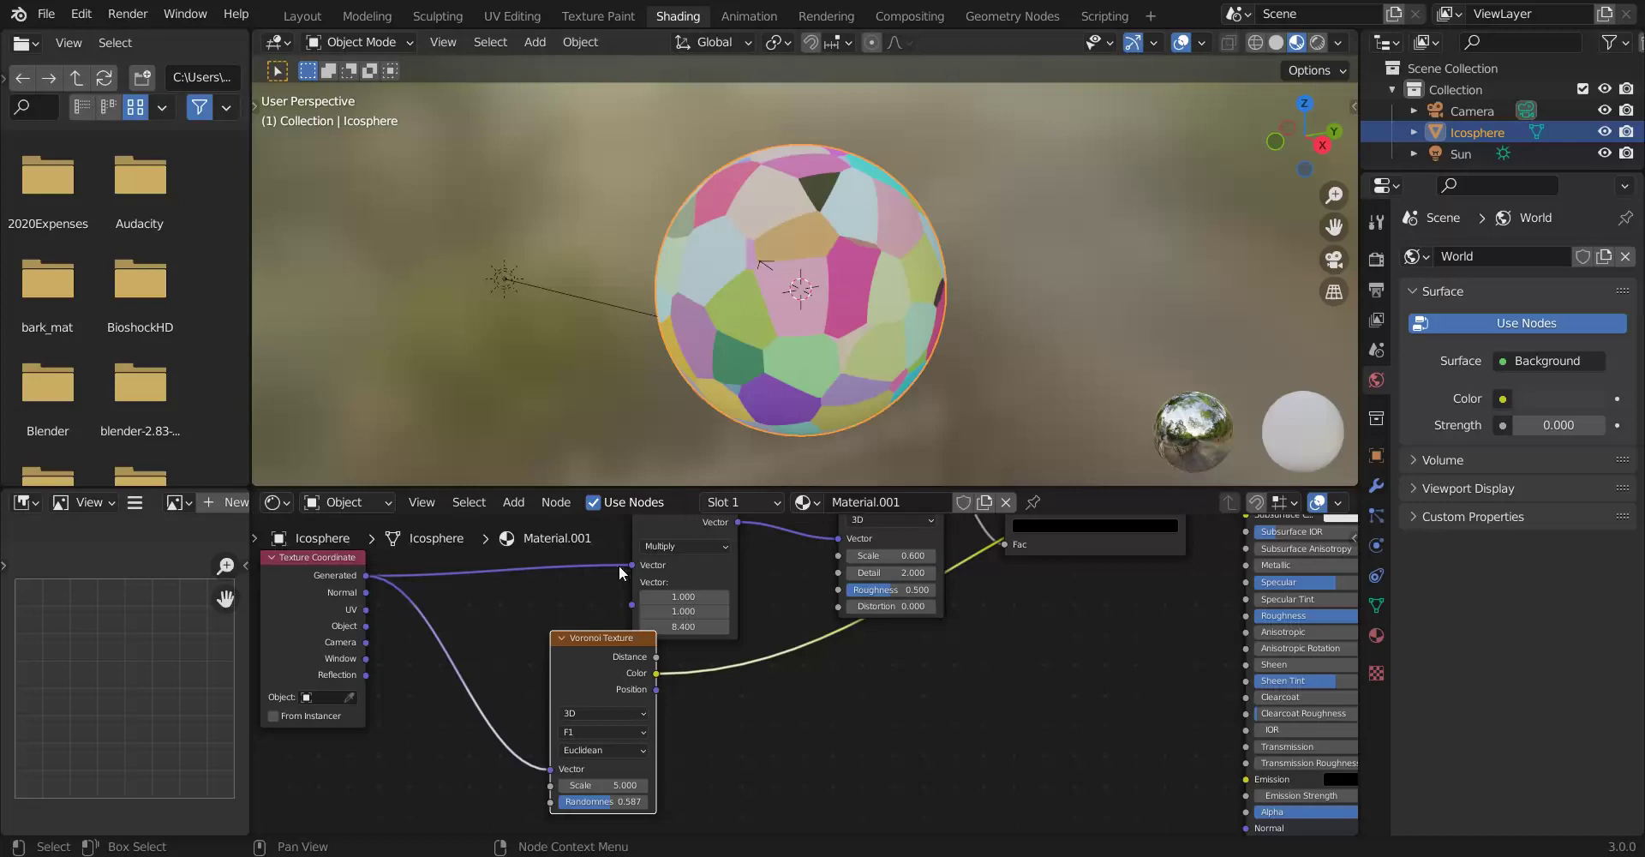
Connect the Voronoi Texture's Distance output to the Principled BSDF's Base Color in place of its Color output.
middle_drag(620, 566, 492, 597)
scroll(503, 593, down, 3)
middle_drag(598, 552, 573, 566)
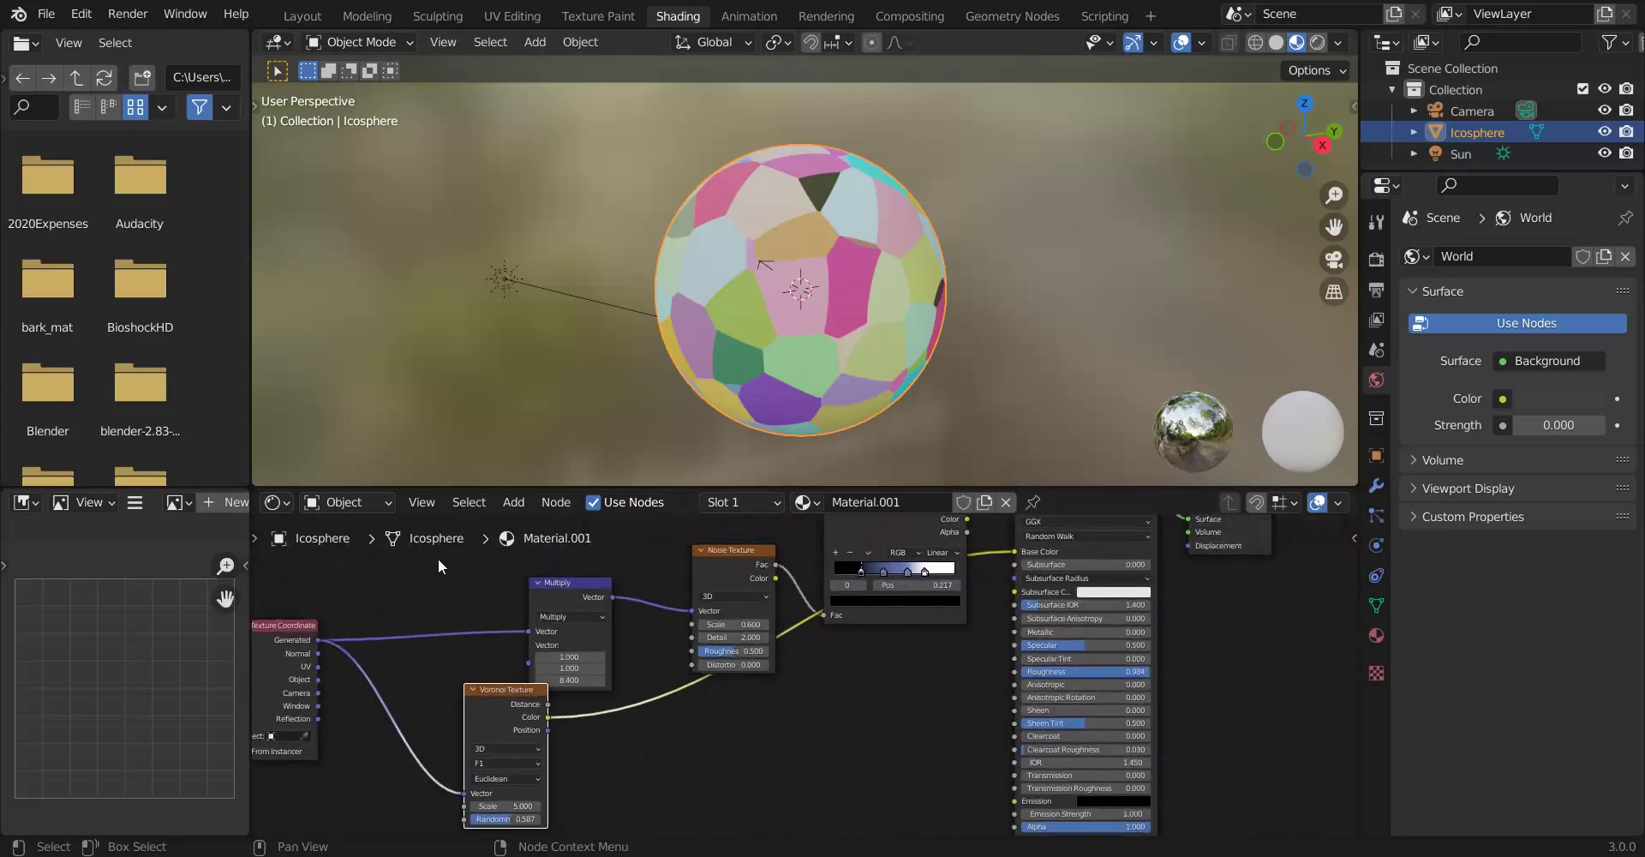
mouse_move(439, 559)
mouse_down()
mouse_move(752, 467)
mouse_move(800, 436)
mouse_move(817, 456)
mouse_up()
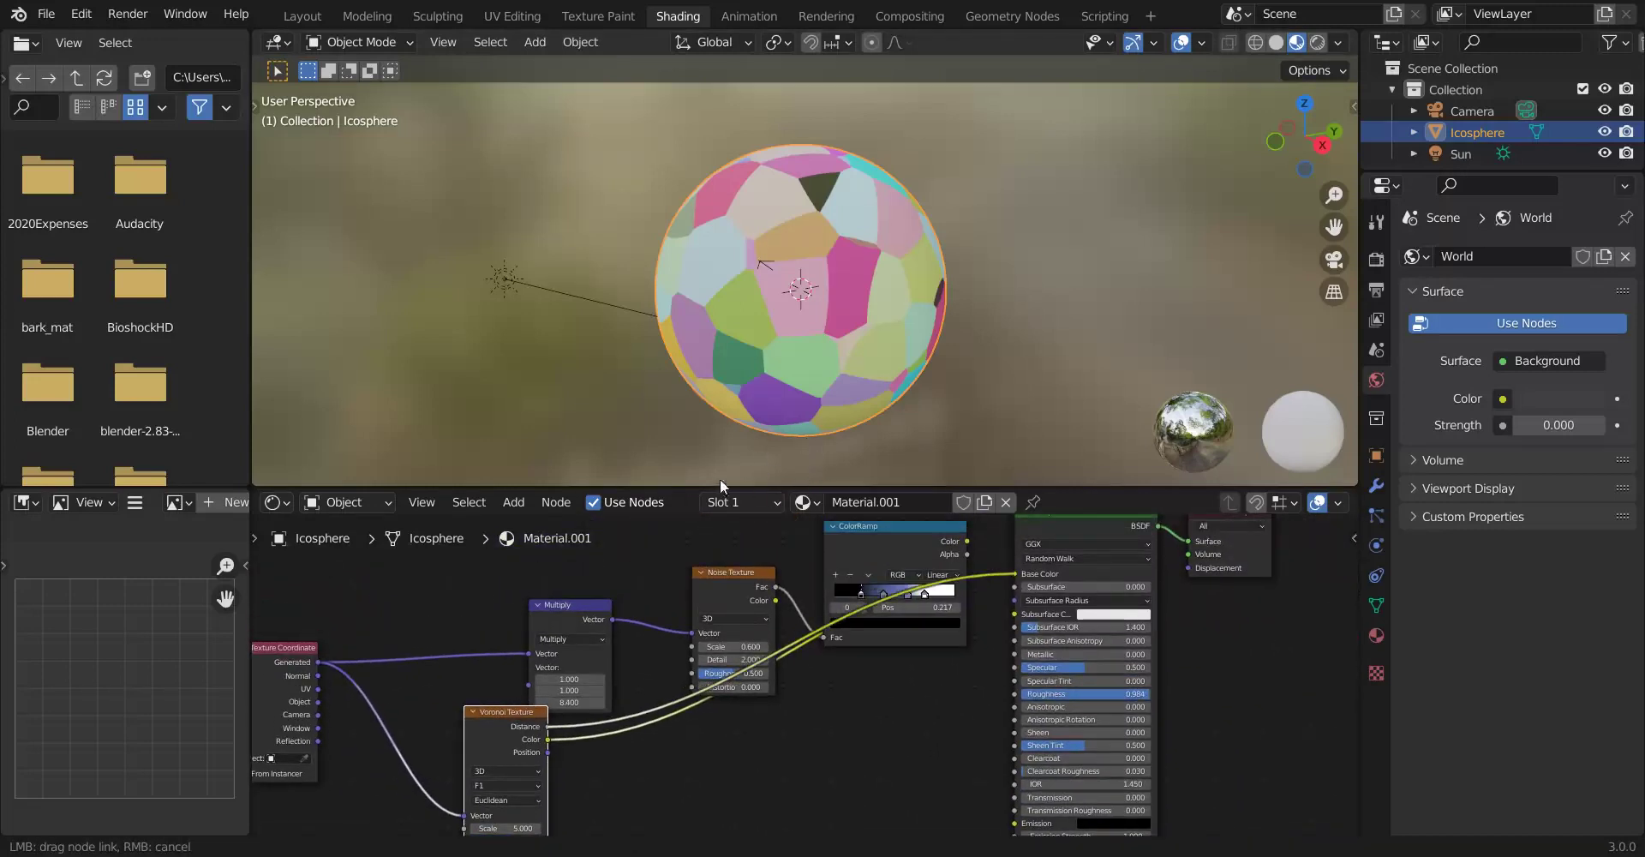
drag(720, 484, 684, 420)
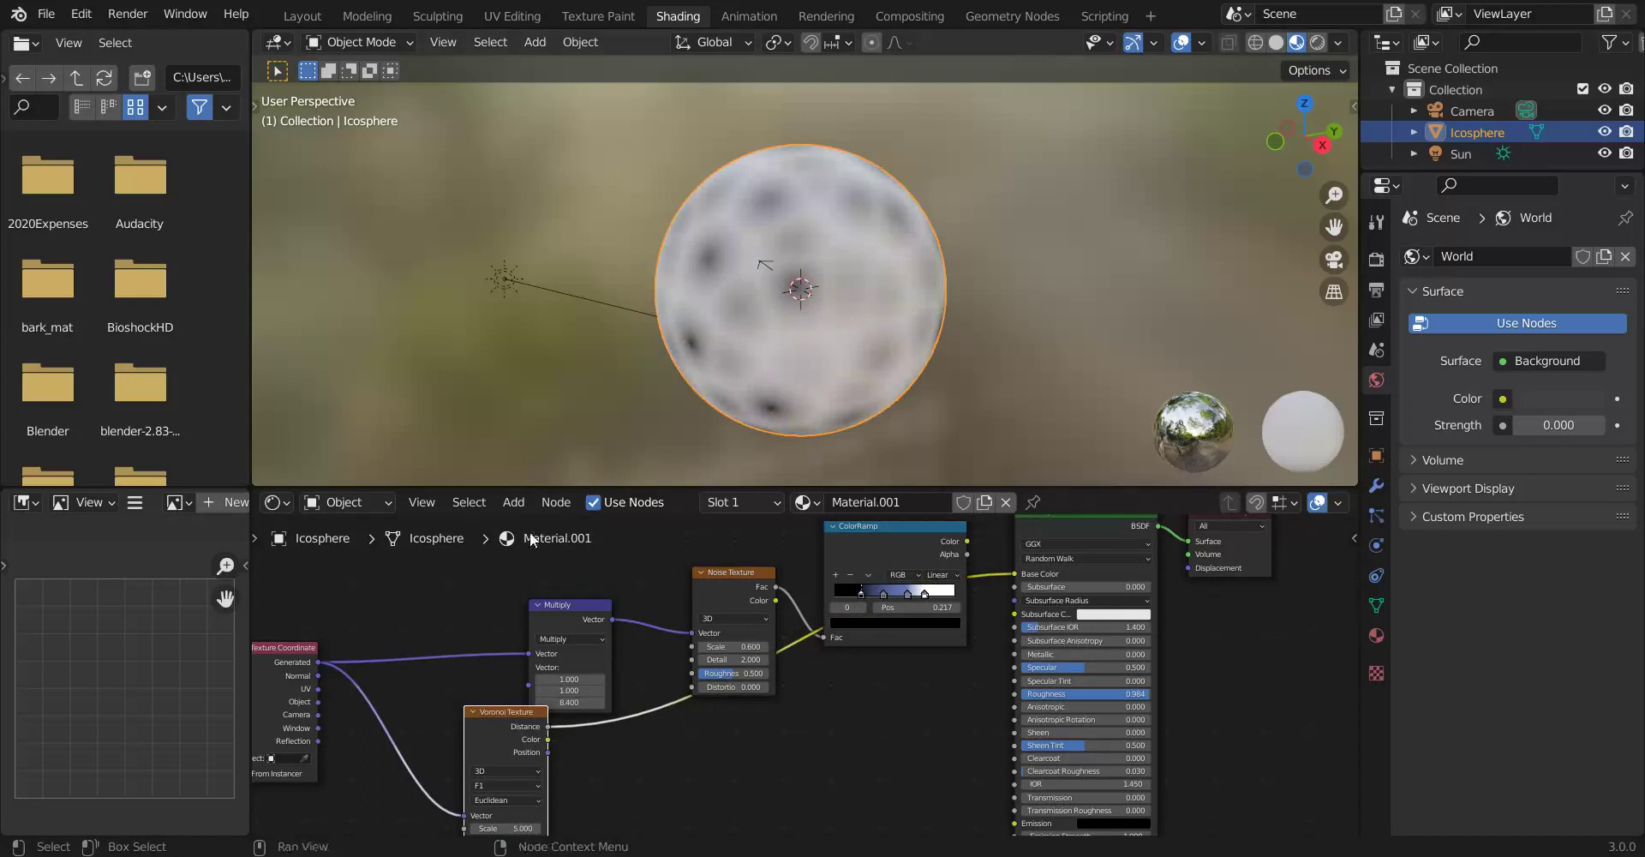
Move the Voronoi Texture node down and left, clear of the Multiply node, and check the sphere from another side.
middle_drag(442, 617, 546, 512)
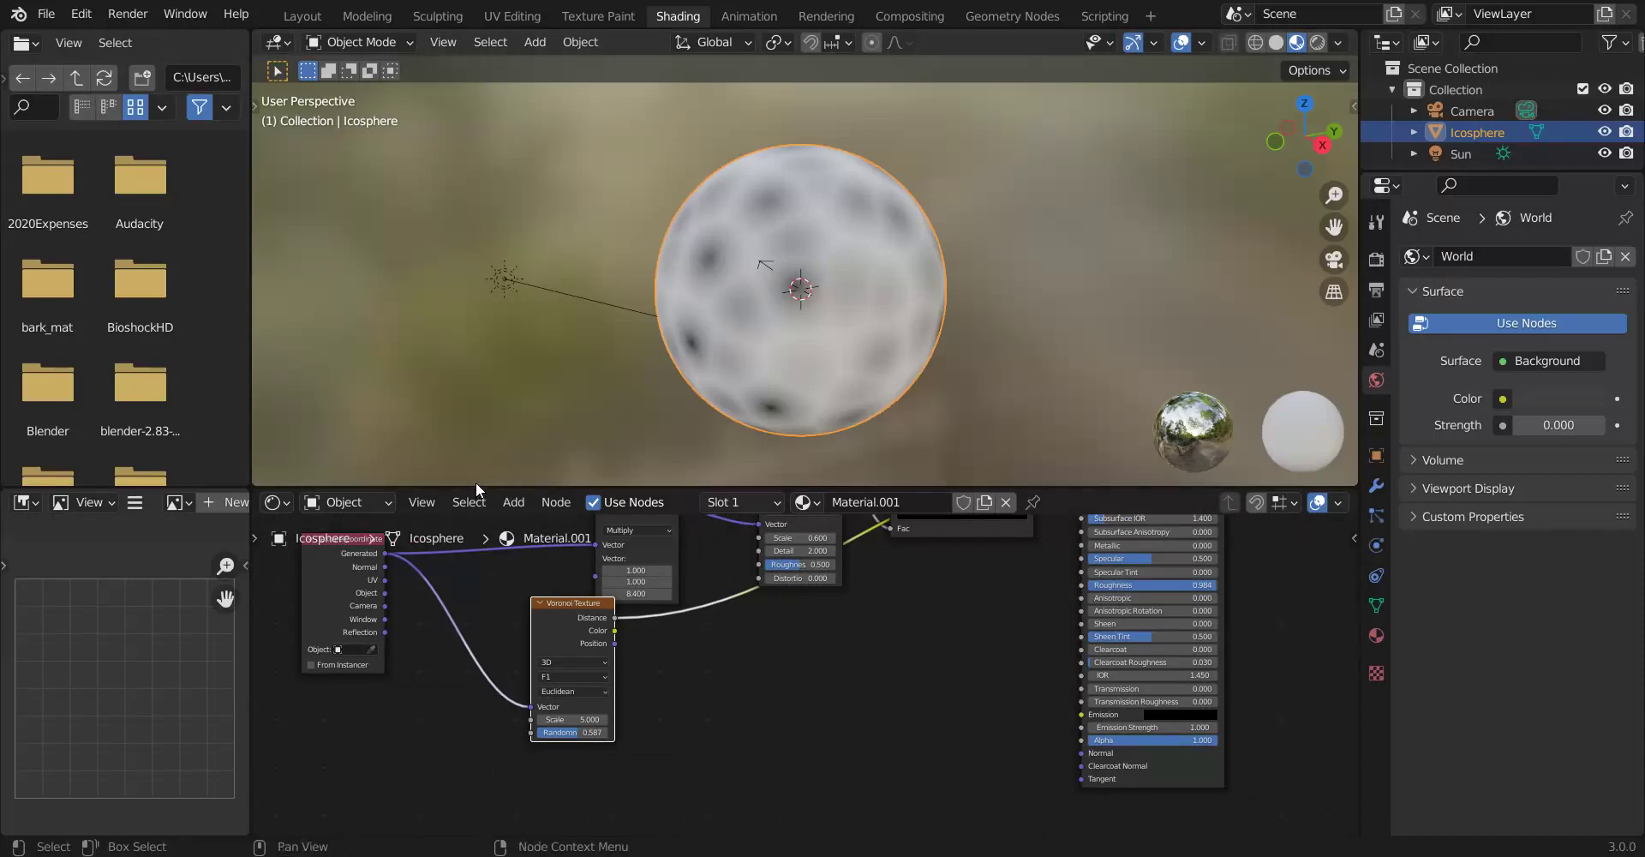
key(g)
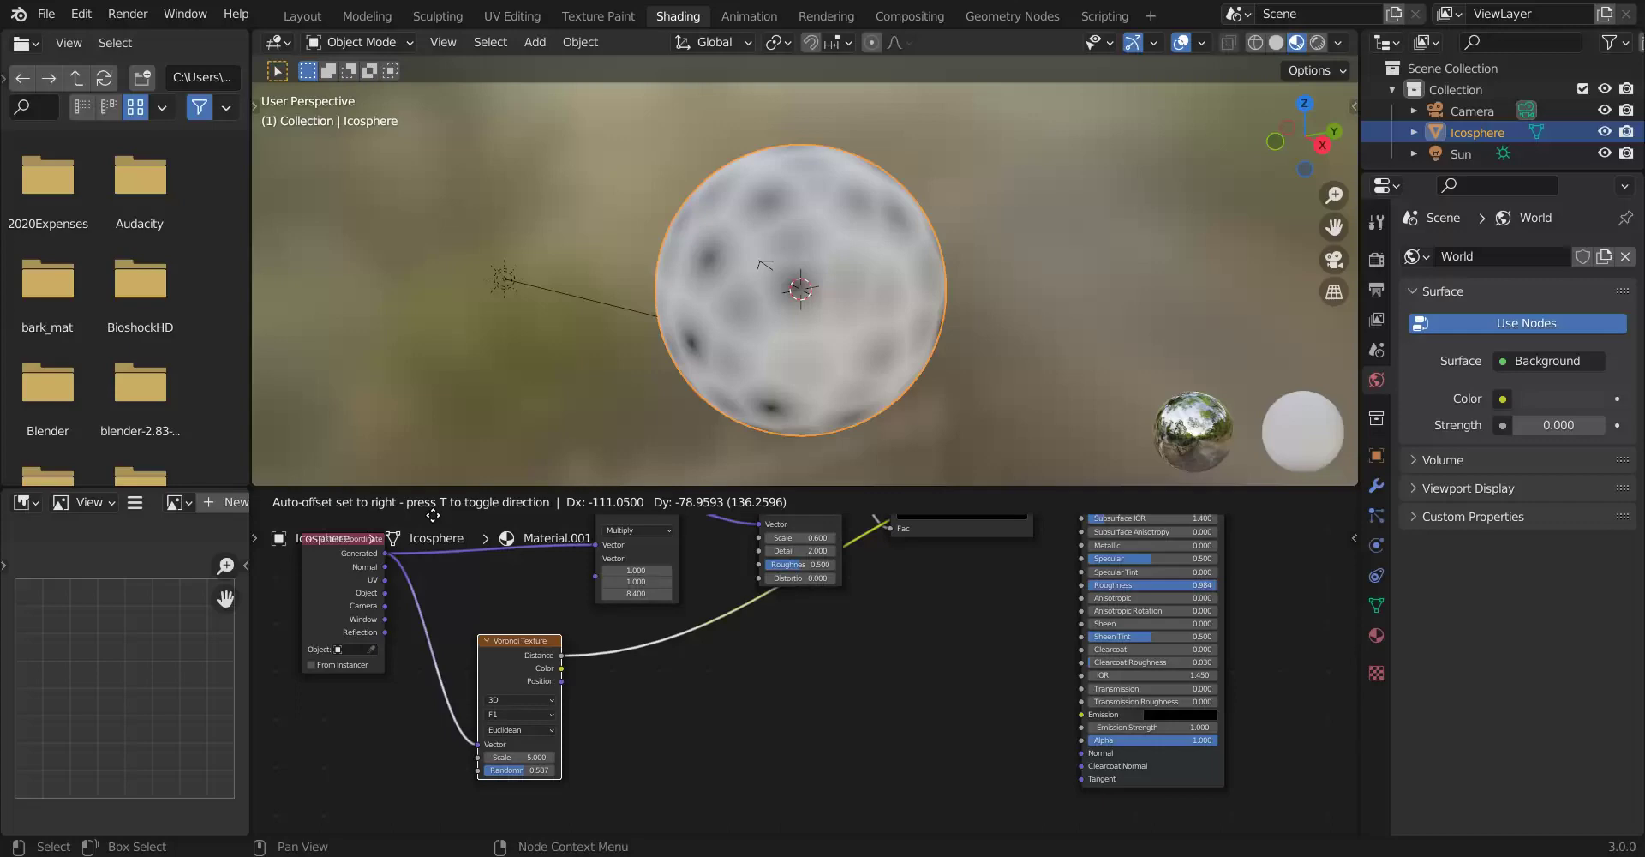
click(410, 531)
middle_drag(618, 342, 469, 369)
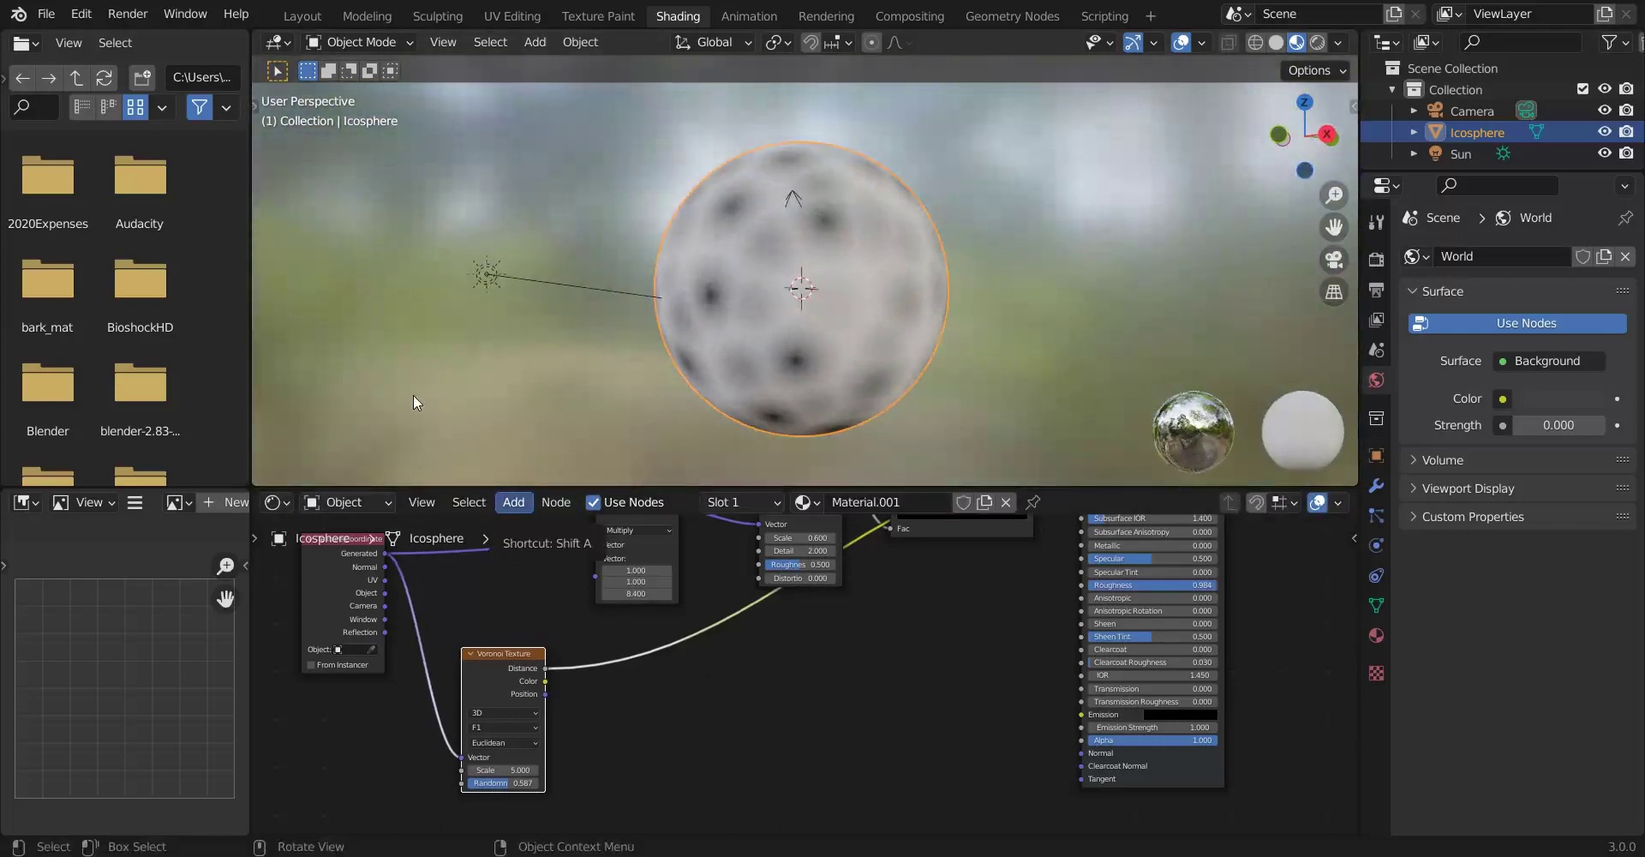
Add a ColorRamp node beside the Voronoi Texture and set its interpolation to Constant.
click(513, 502)
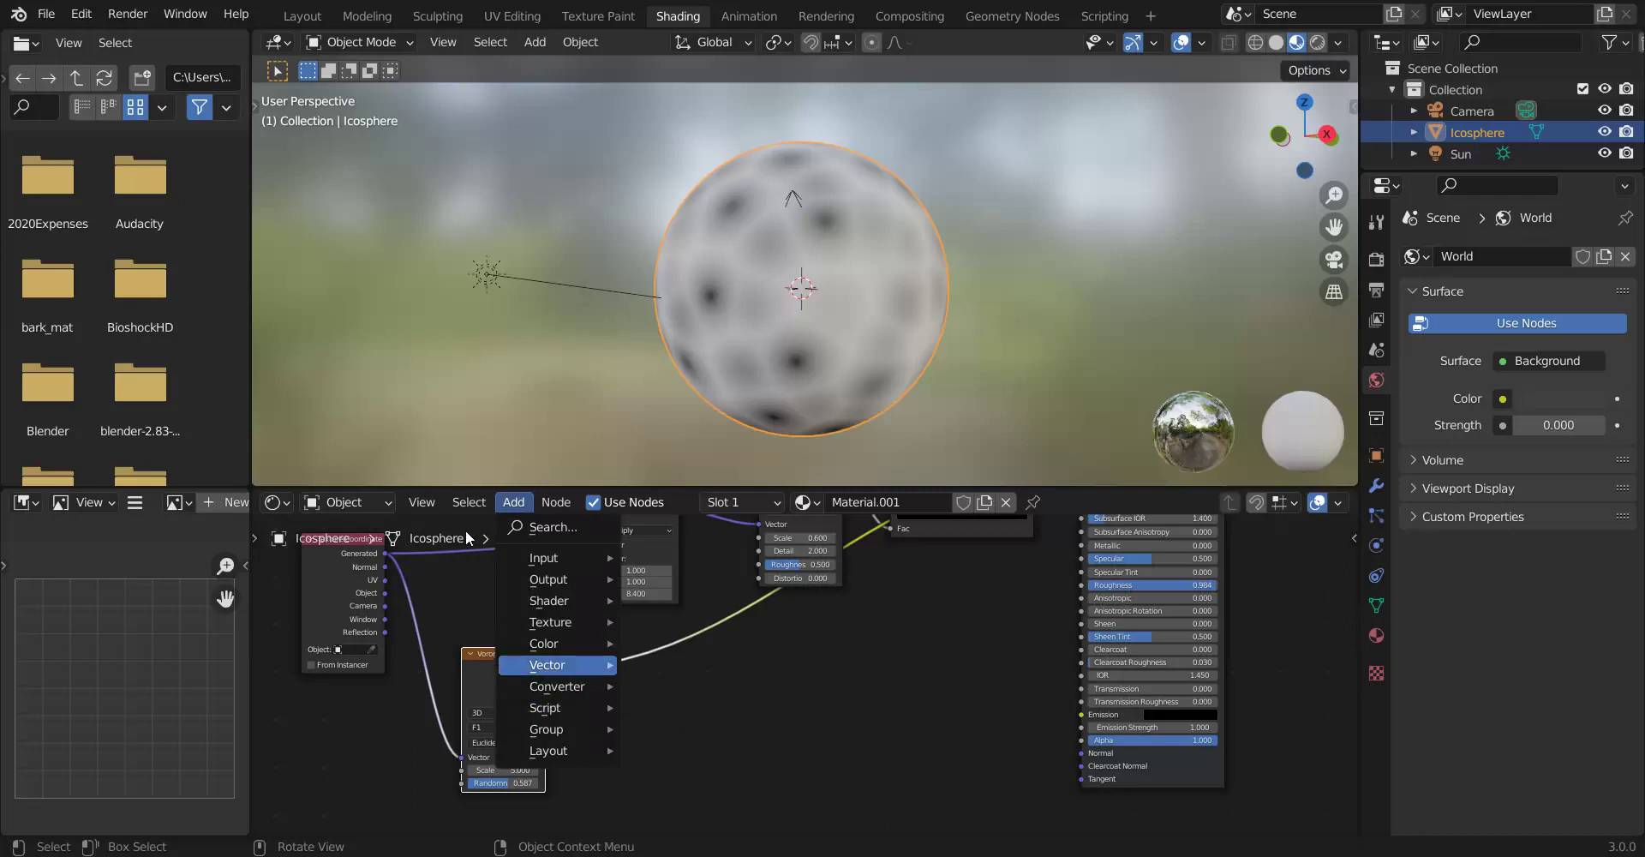
mouse_move(557, 687)
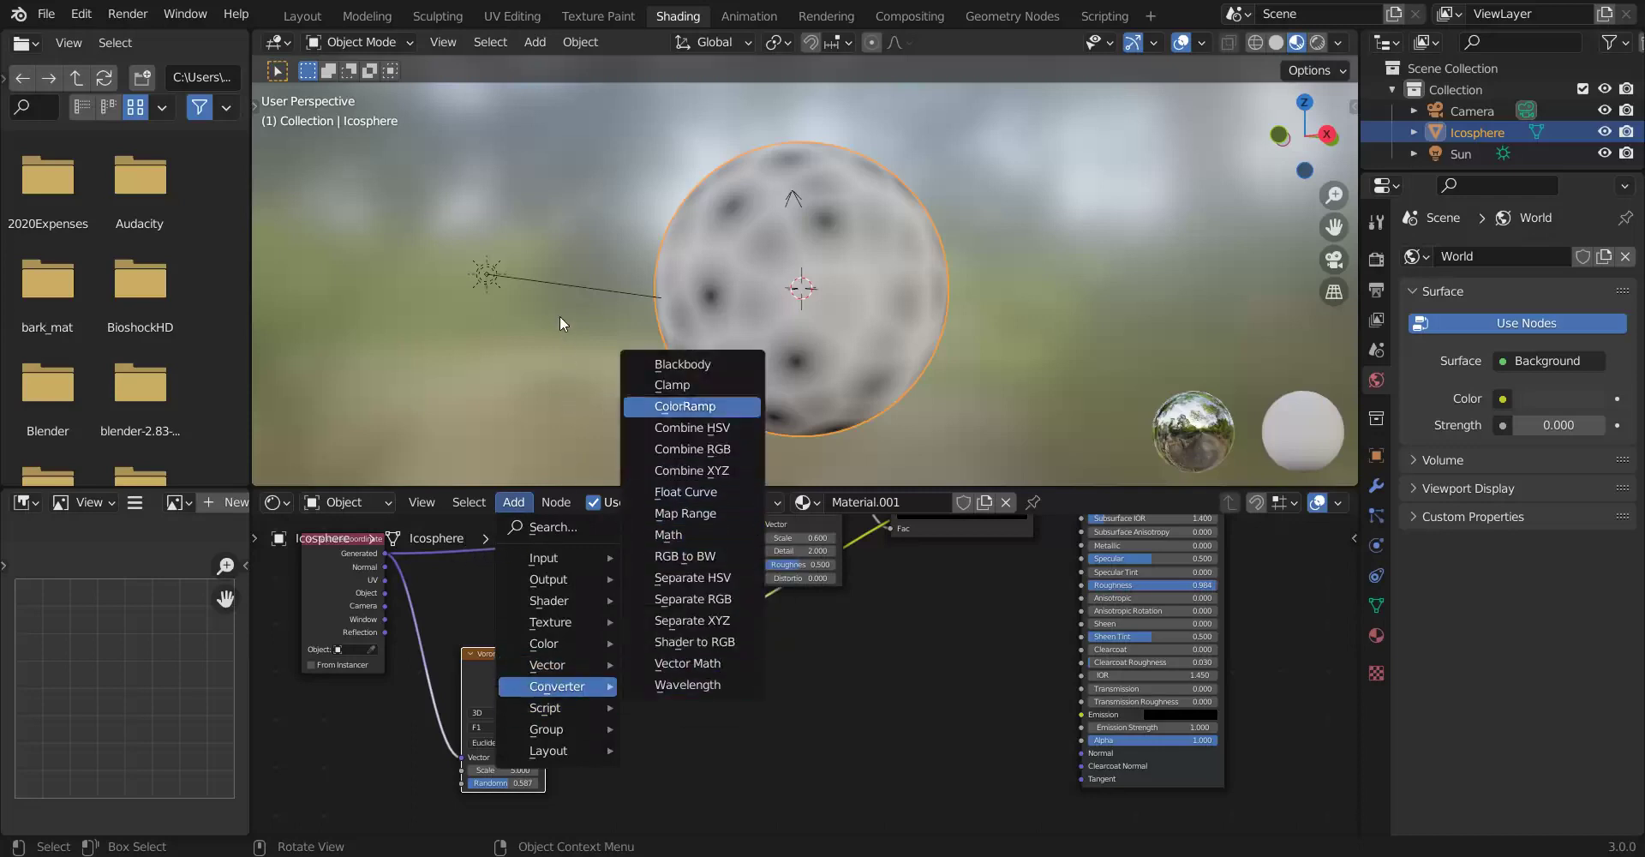
click(685, 406)
click(666, 682)
click(781, 730)
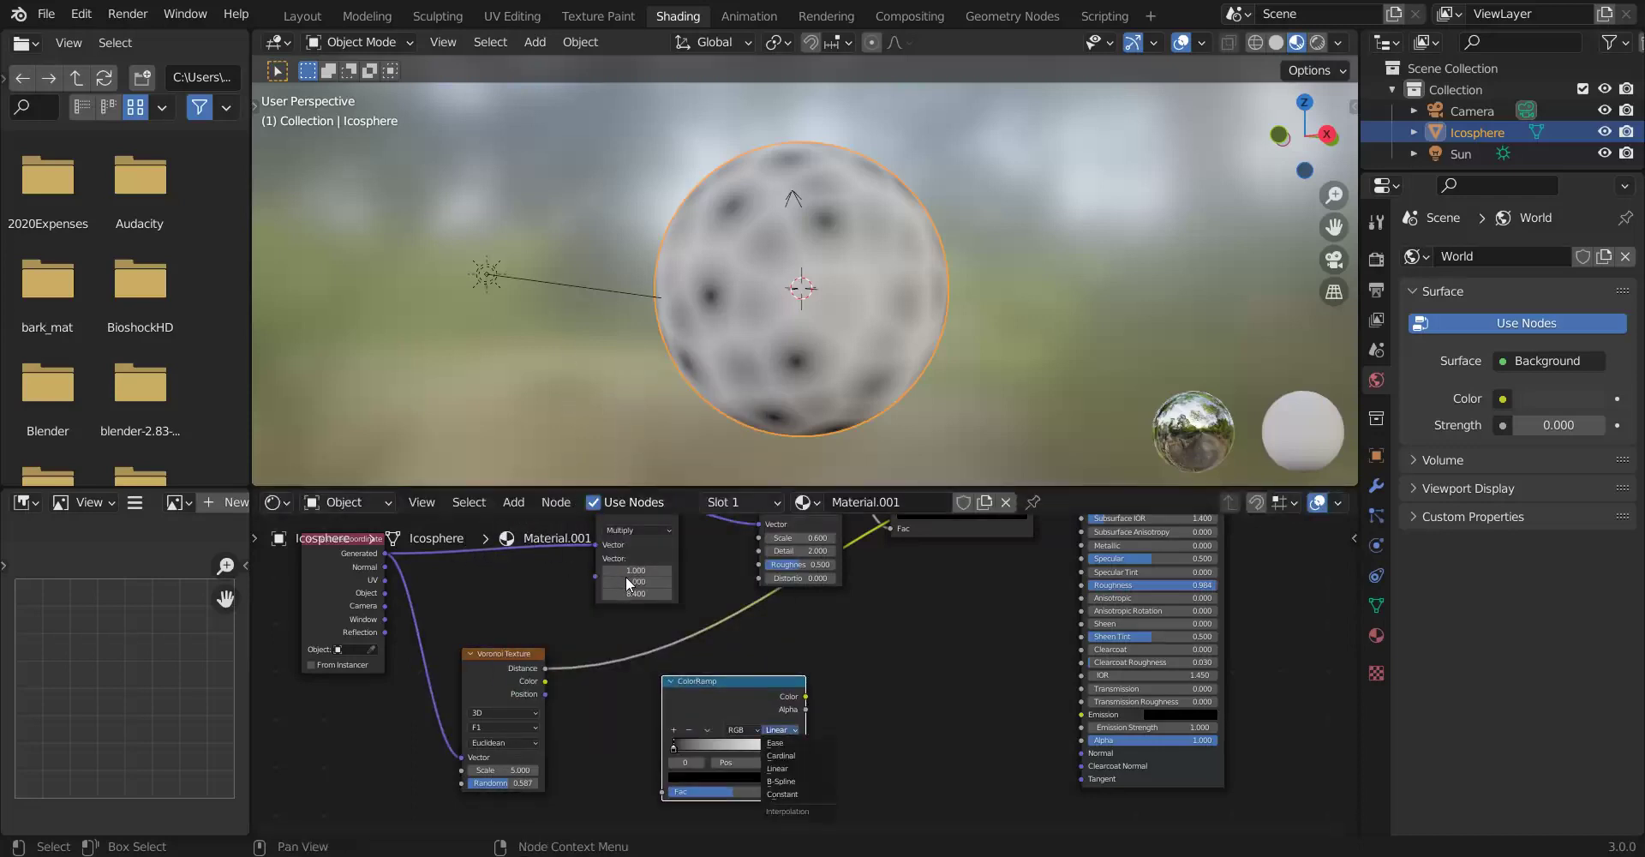
key(Down)
key(Down)
key(Return)
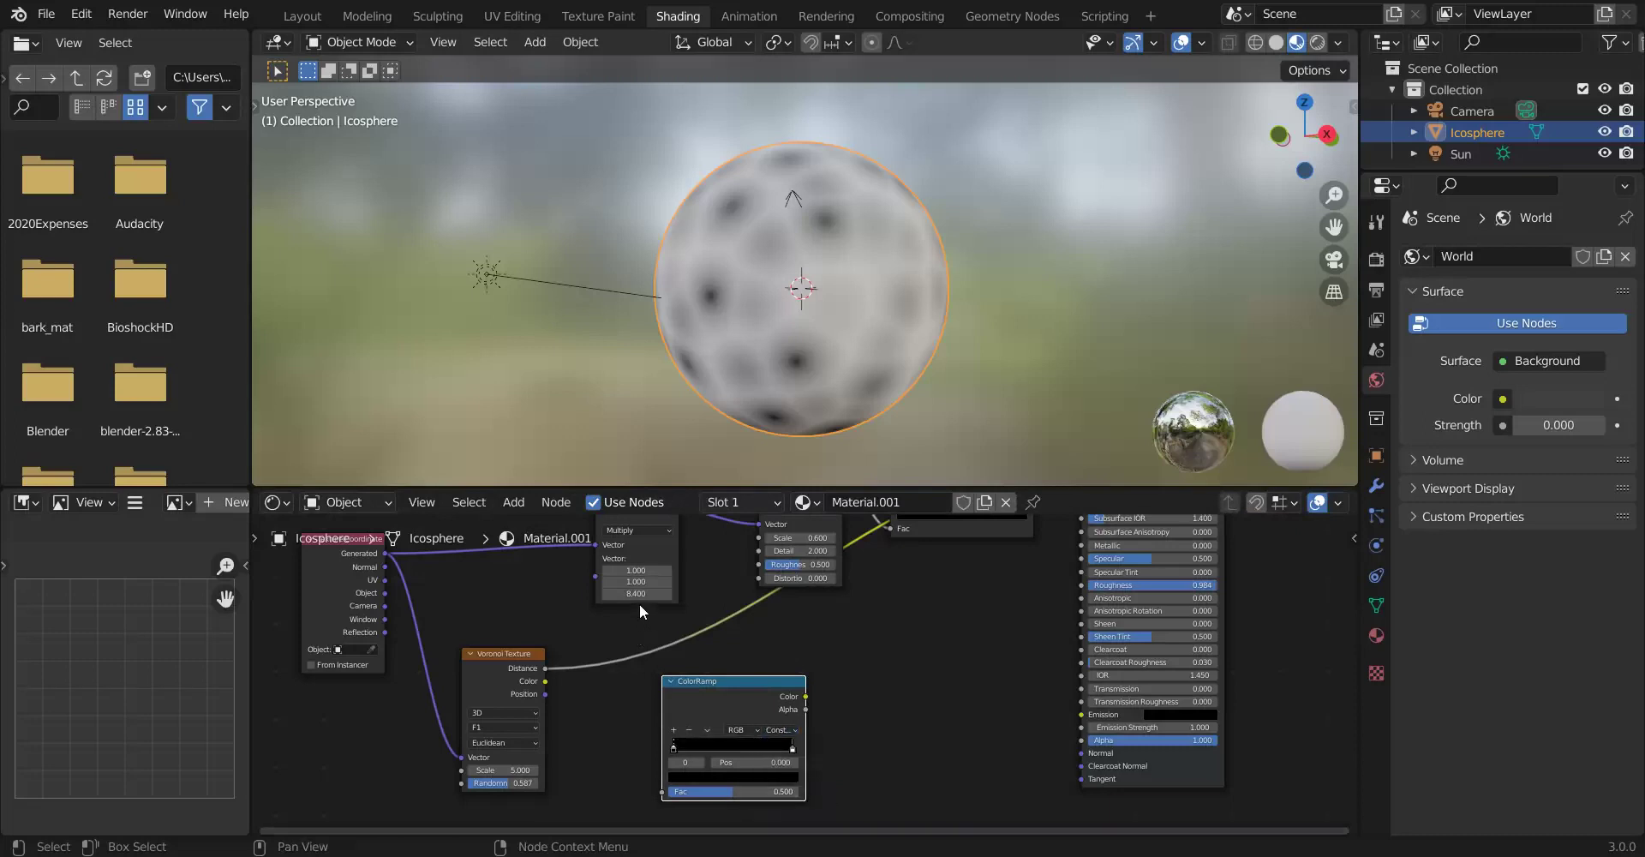
Set the new ColorRamp's white stop to 0.623 and connect the Voronoi Texture's Color output to its Fac.
key(g)
click(629, 593)
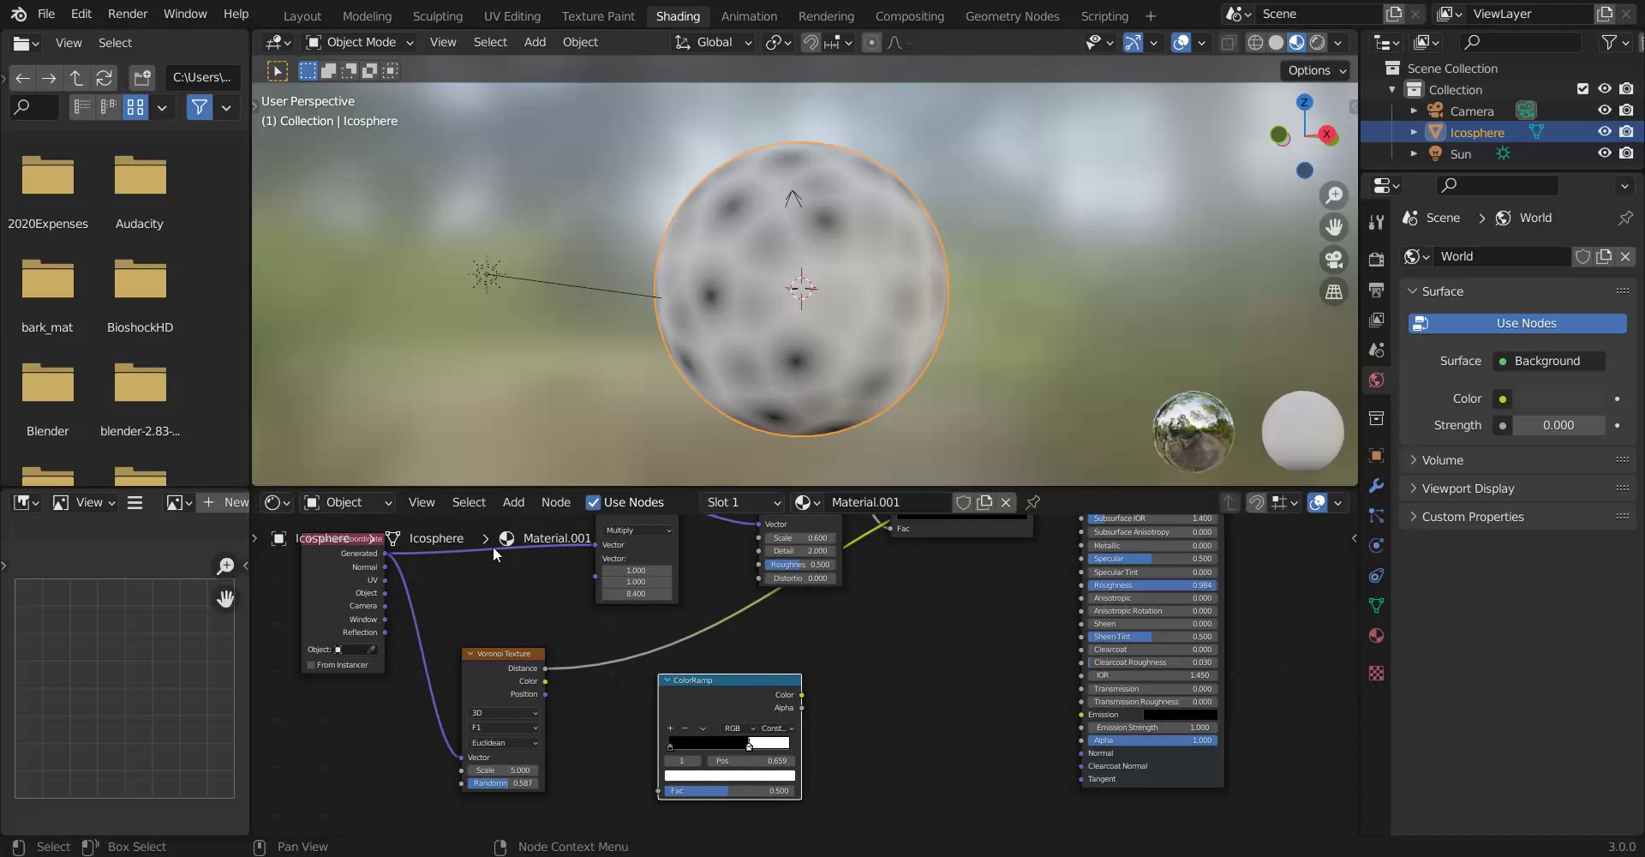
drag(435, 539, 528, 610)
mouse_move(609, 527)
mouse_down()
mouse_move(582, 528)
mouse_move(550, 574)
mouse_move(568, 579)
mouse_up()
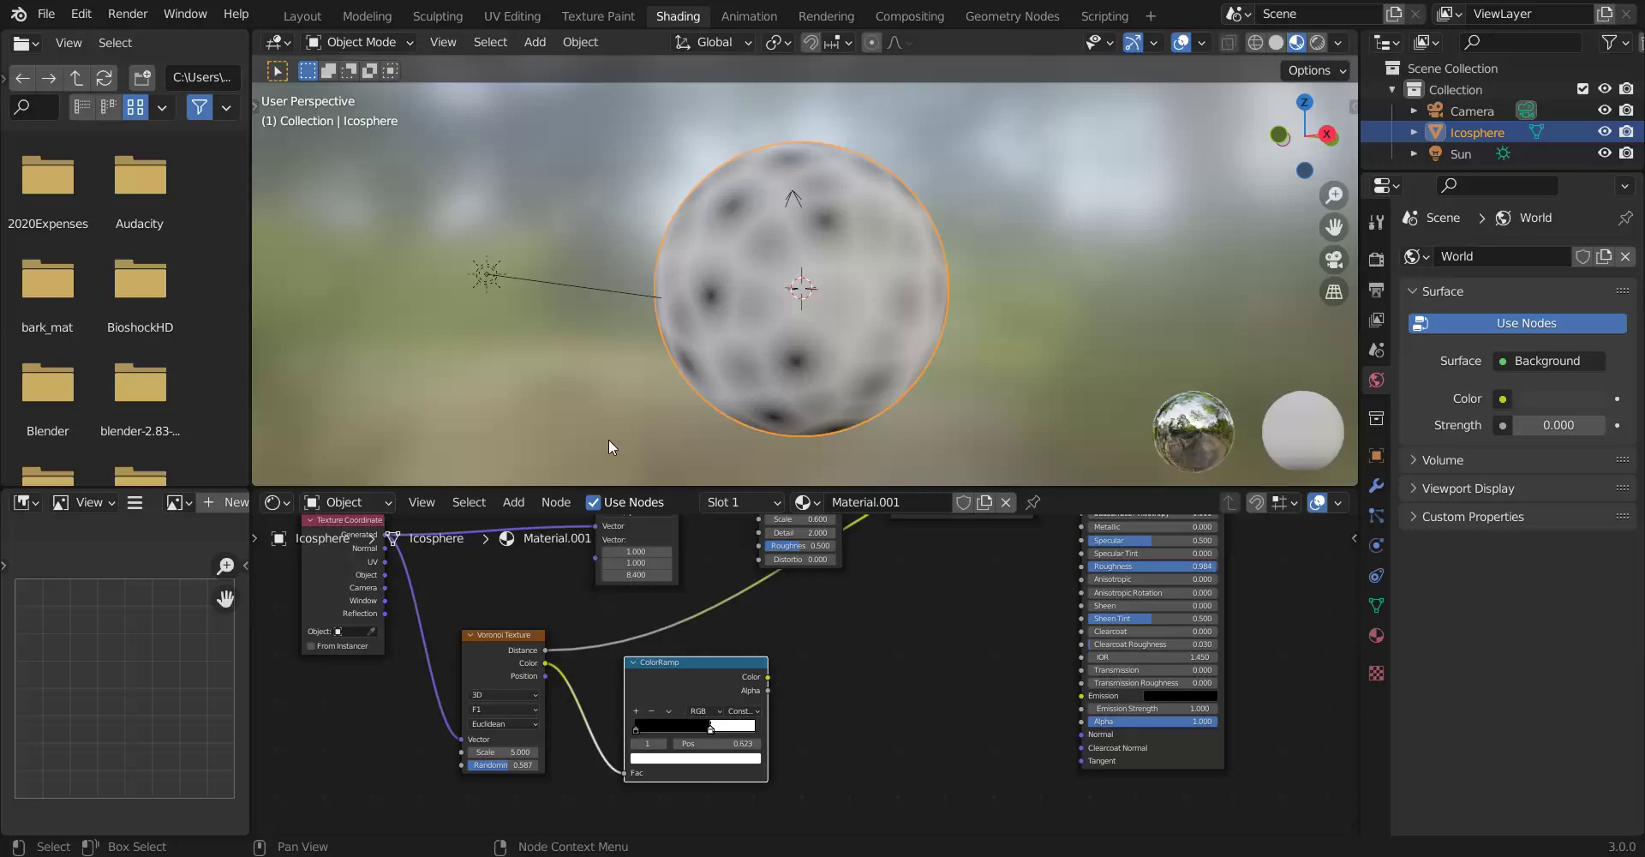
Insert a Mix node between the Voronoi Texture's Distance and the Base Color, and connect the constant ColorRamp's Color to its Fac.
click(513, 502)
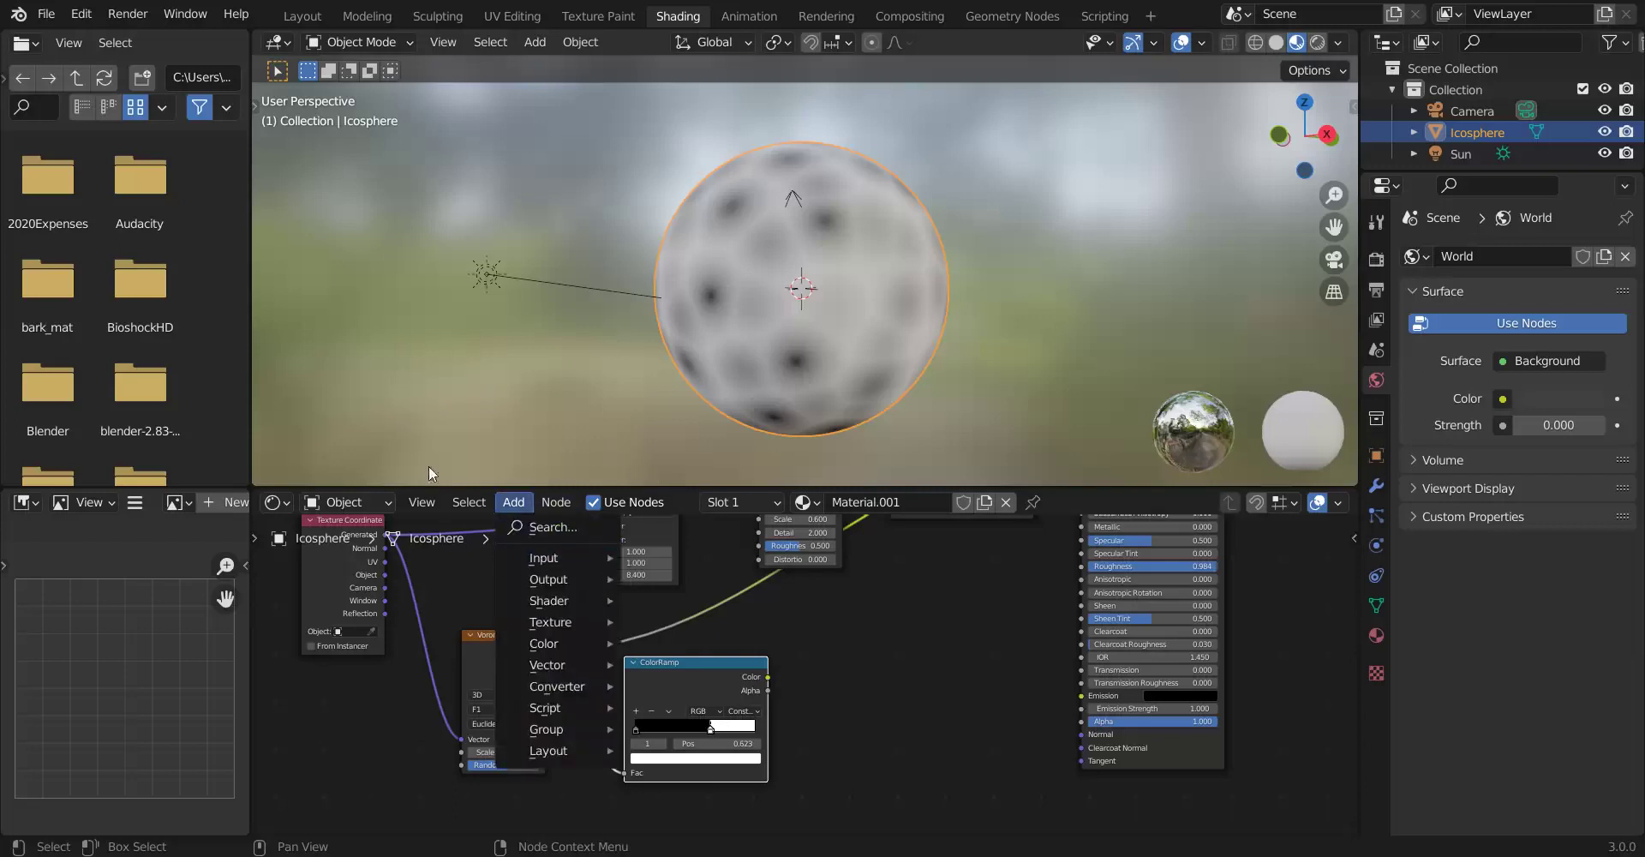
click(676, 749)
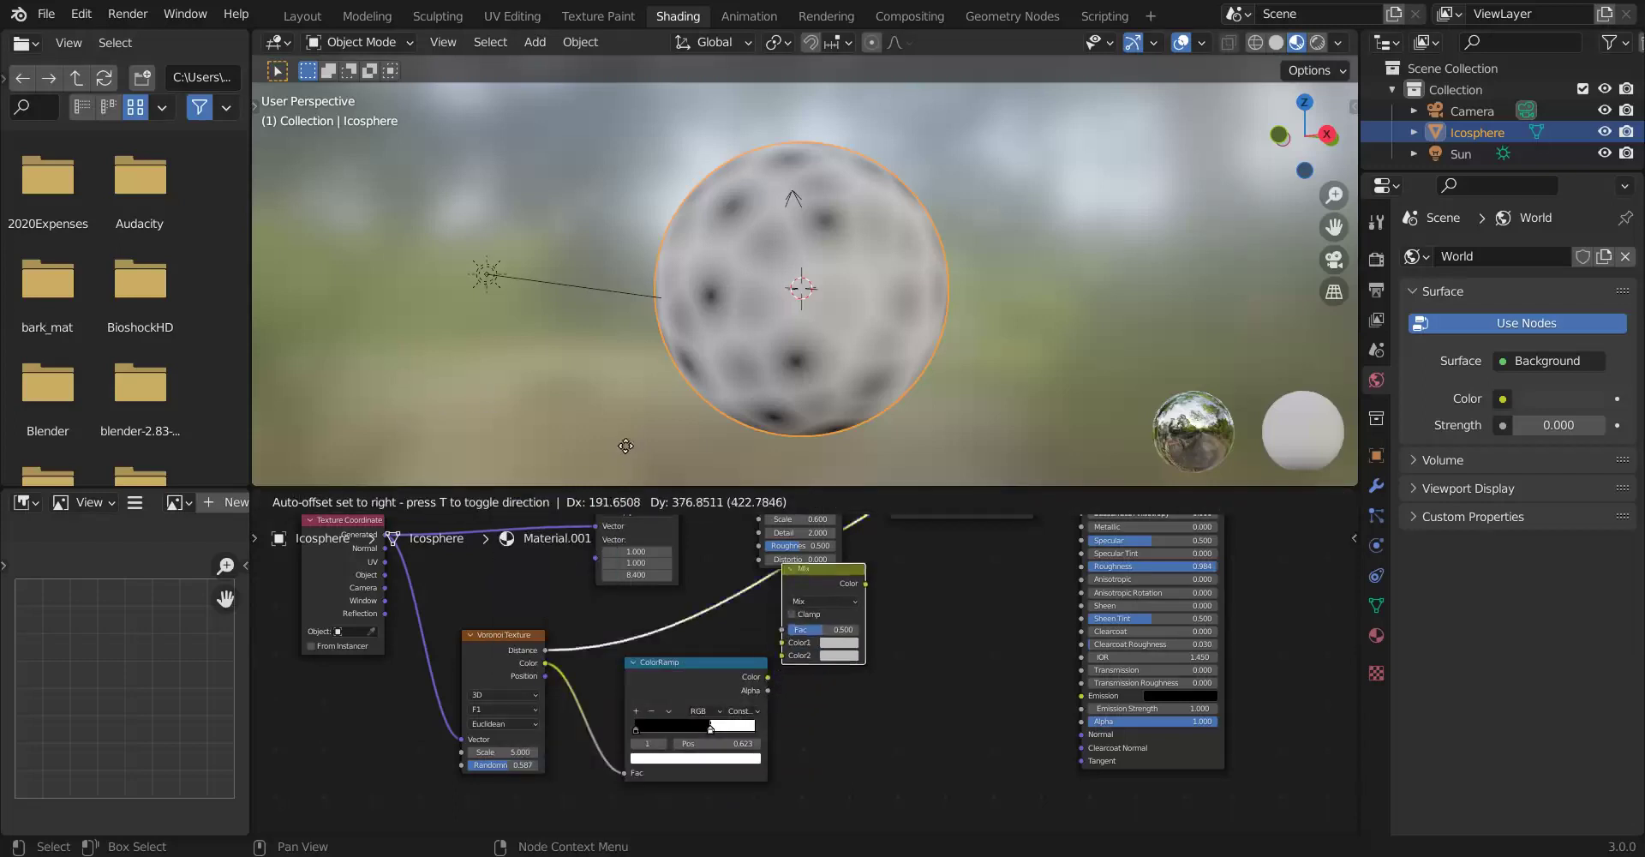
click(638, 476)
drag(761, 662, 720, 666)
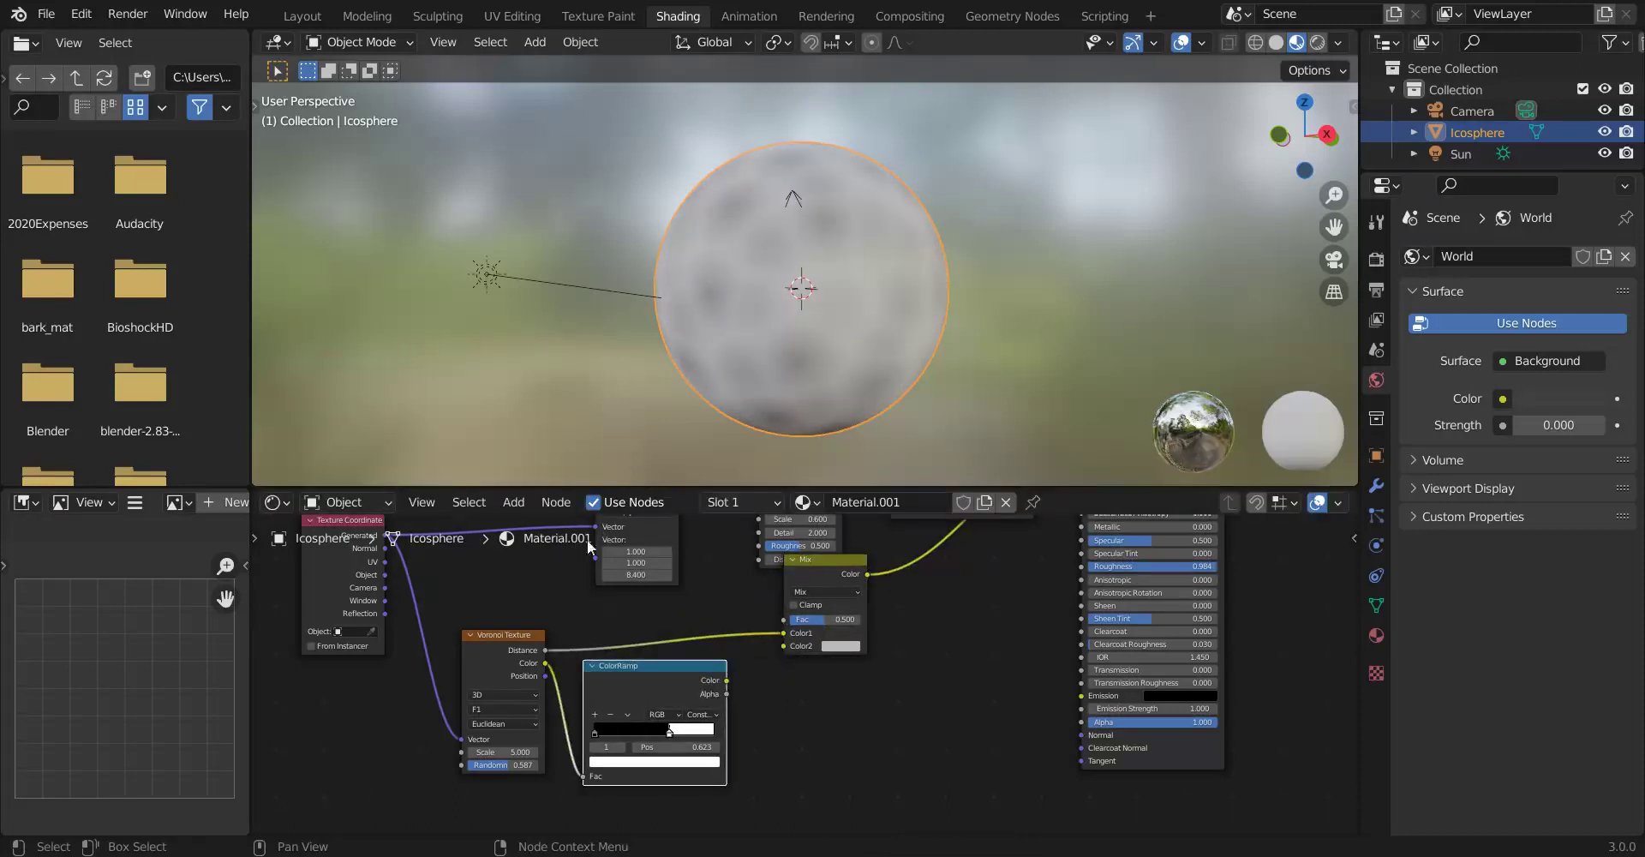
drag(727, 680, 783, 620)
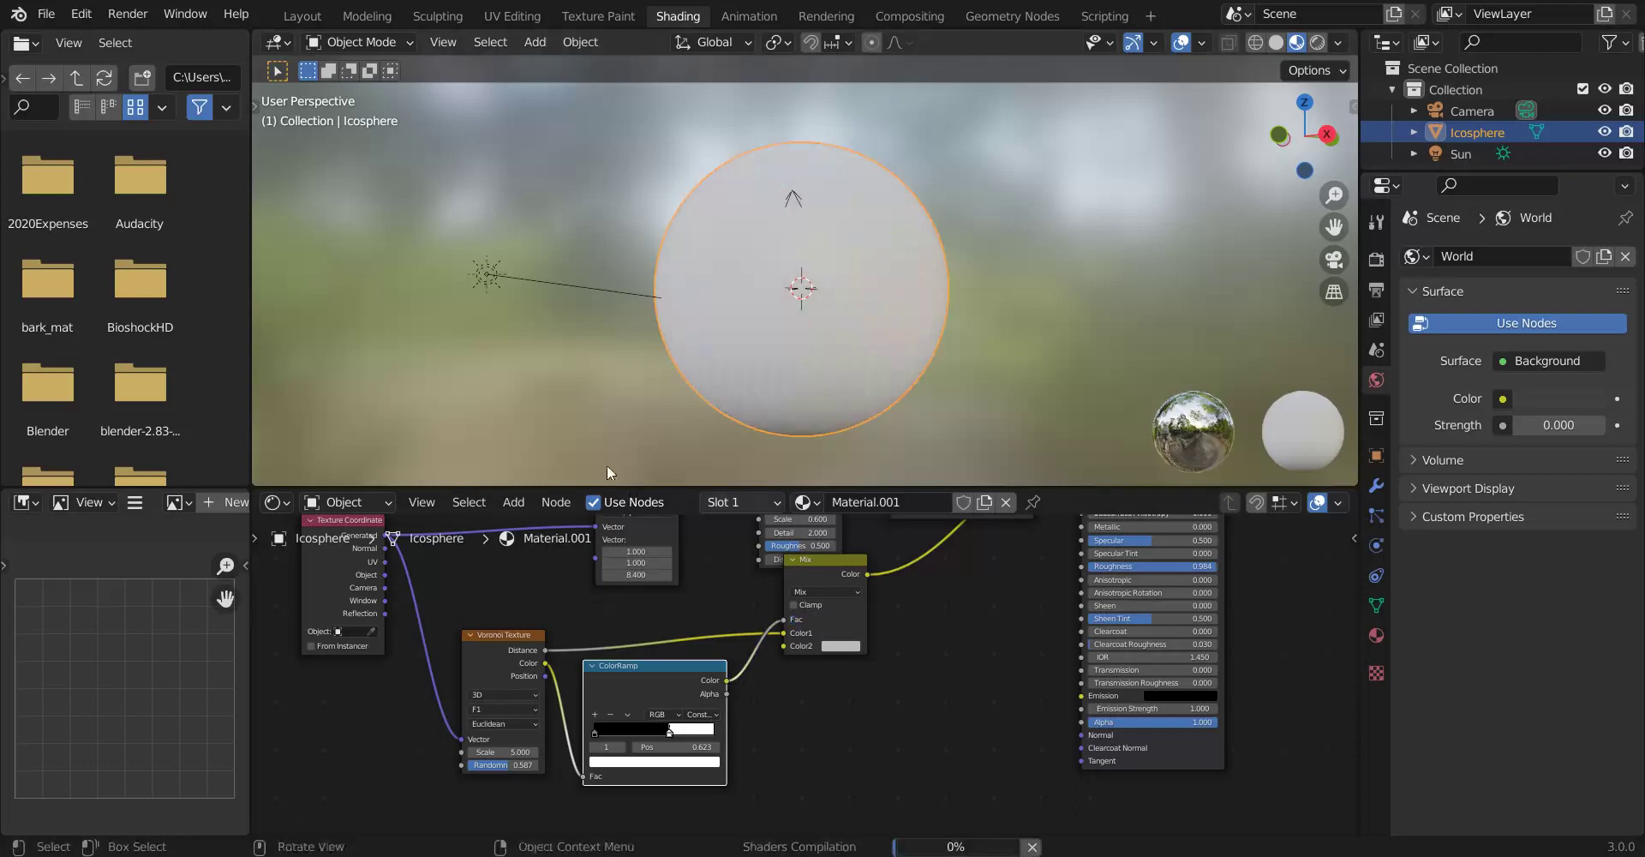
Set the Mix node's Color2 to white.
click(840, 647)
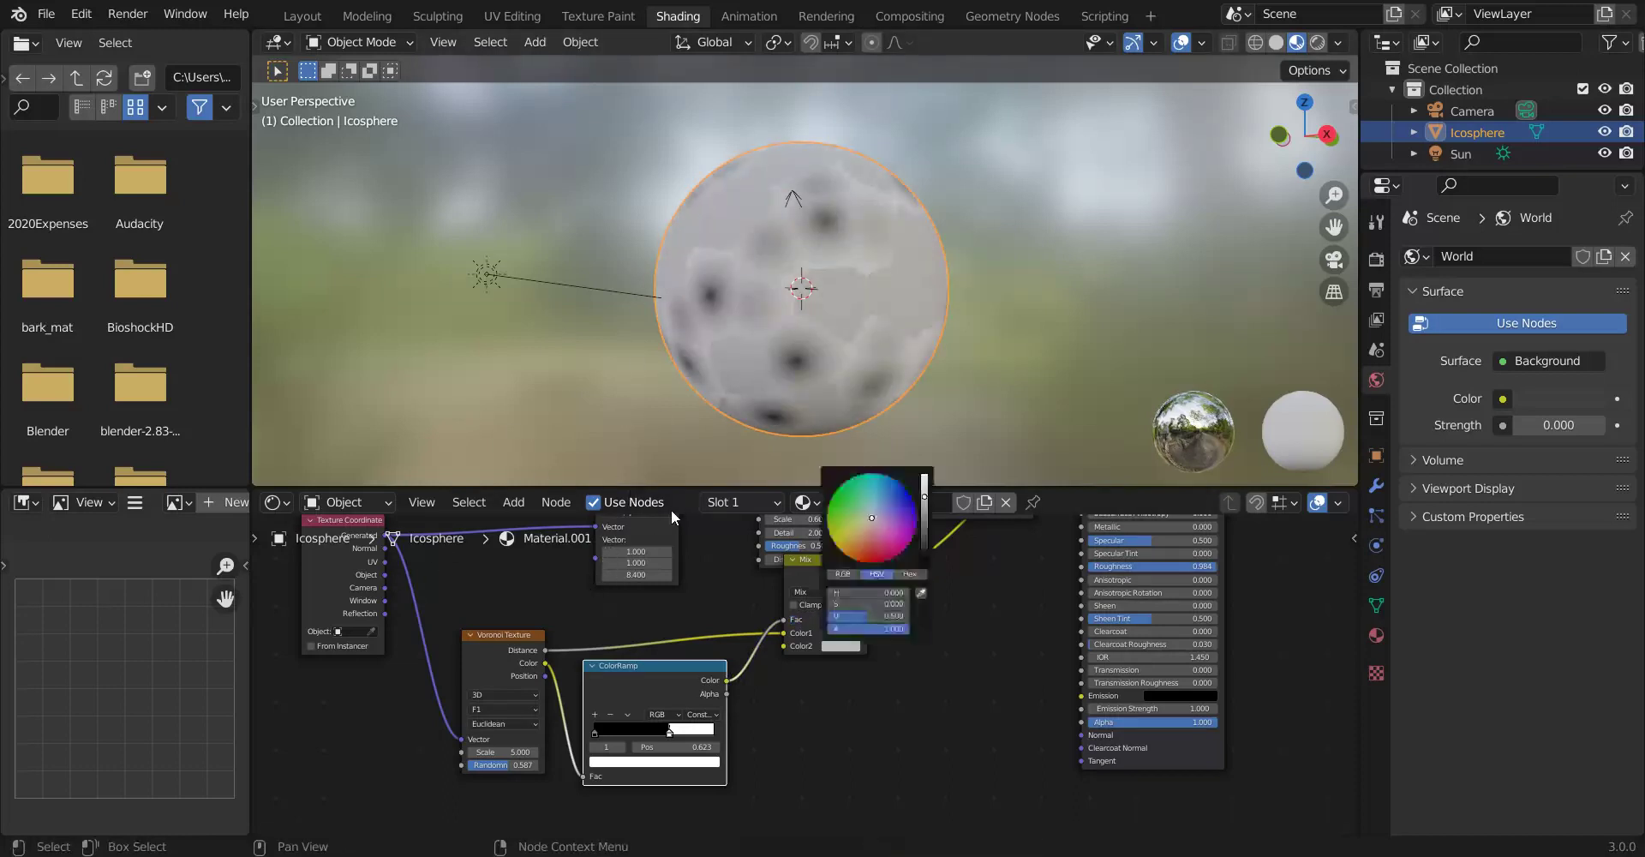
drag(926, 491, 926, 465)
click(966, 664)
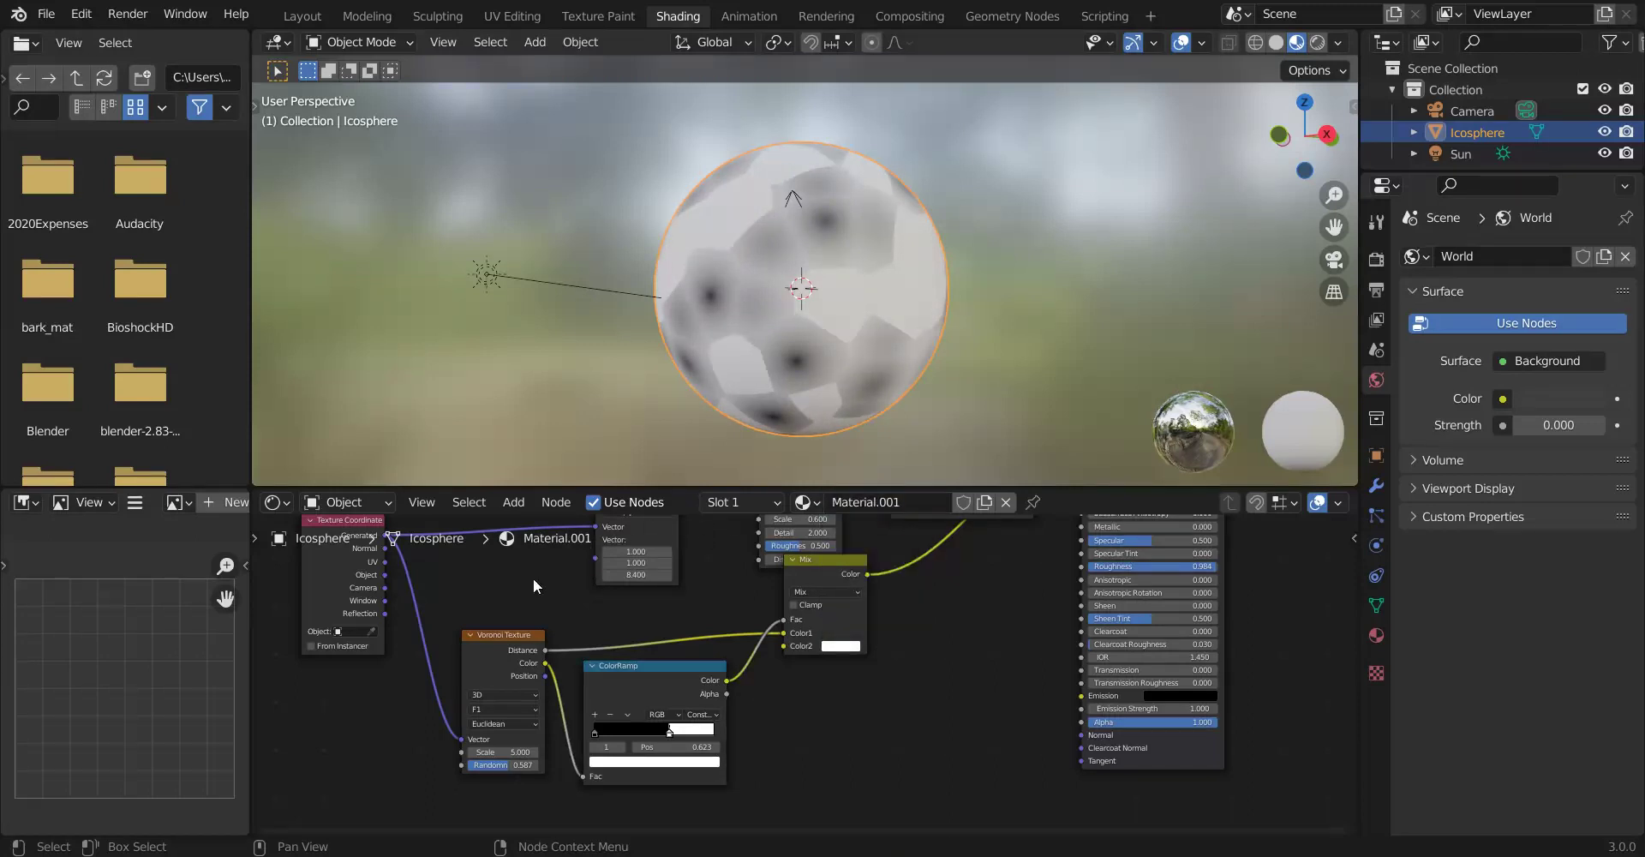
Set the constant ColorRamp's white stop to 0.417 and shift the Voronoi Texture node slightly left.
drag(669, 730, 652, 730)
drag(520, 579, 513, 583)
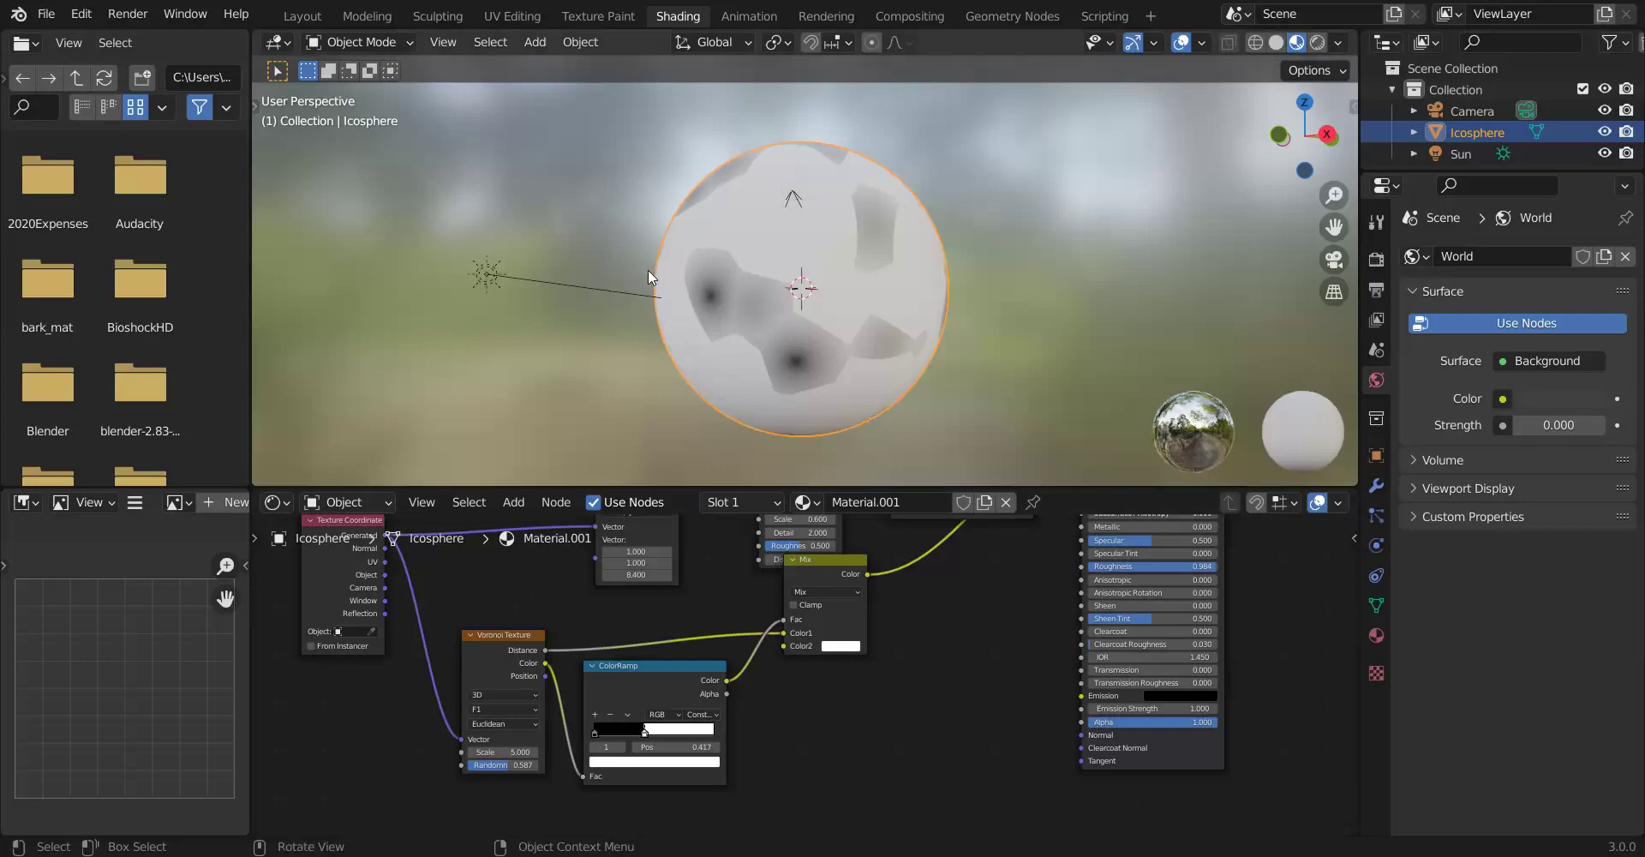
middle_drag(647, 269, 715, 287)
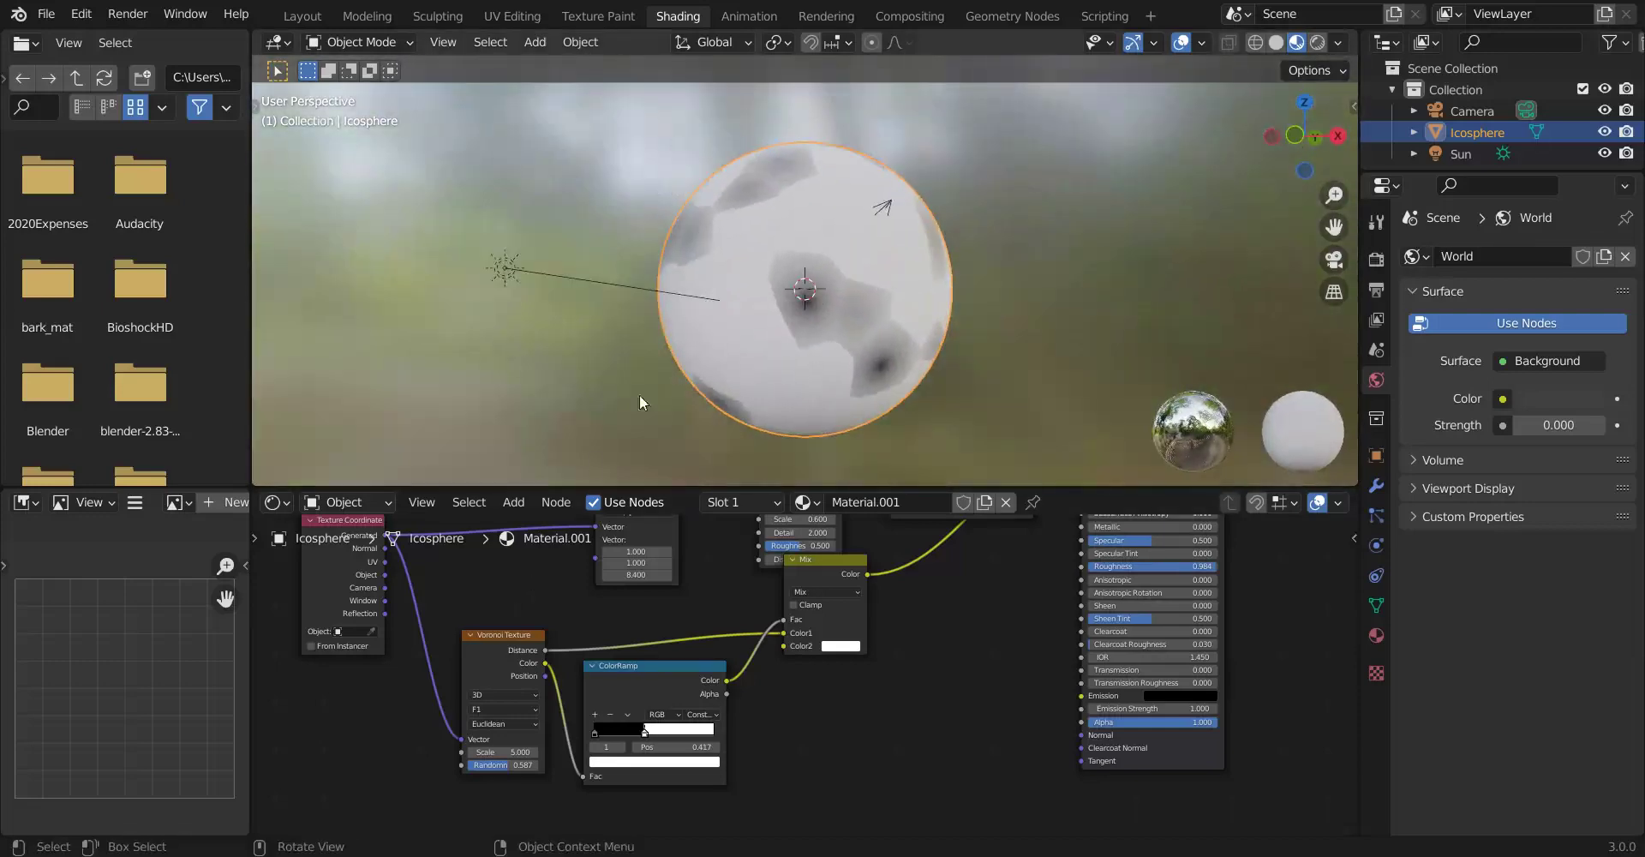
drag(515, 636, 497, 635)
scroll(682, 242, up, 4)
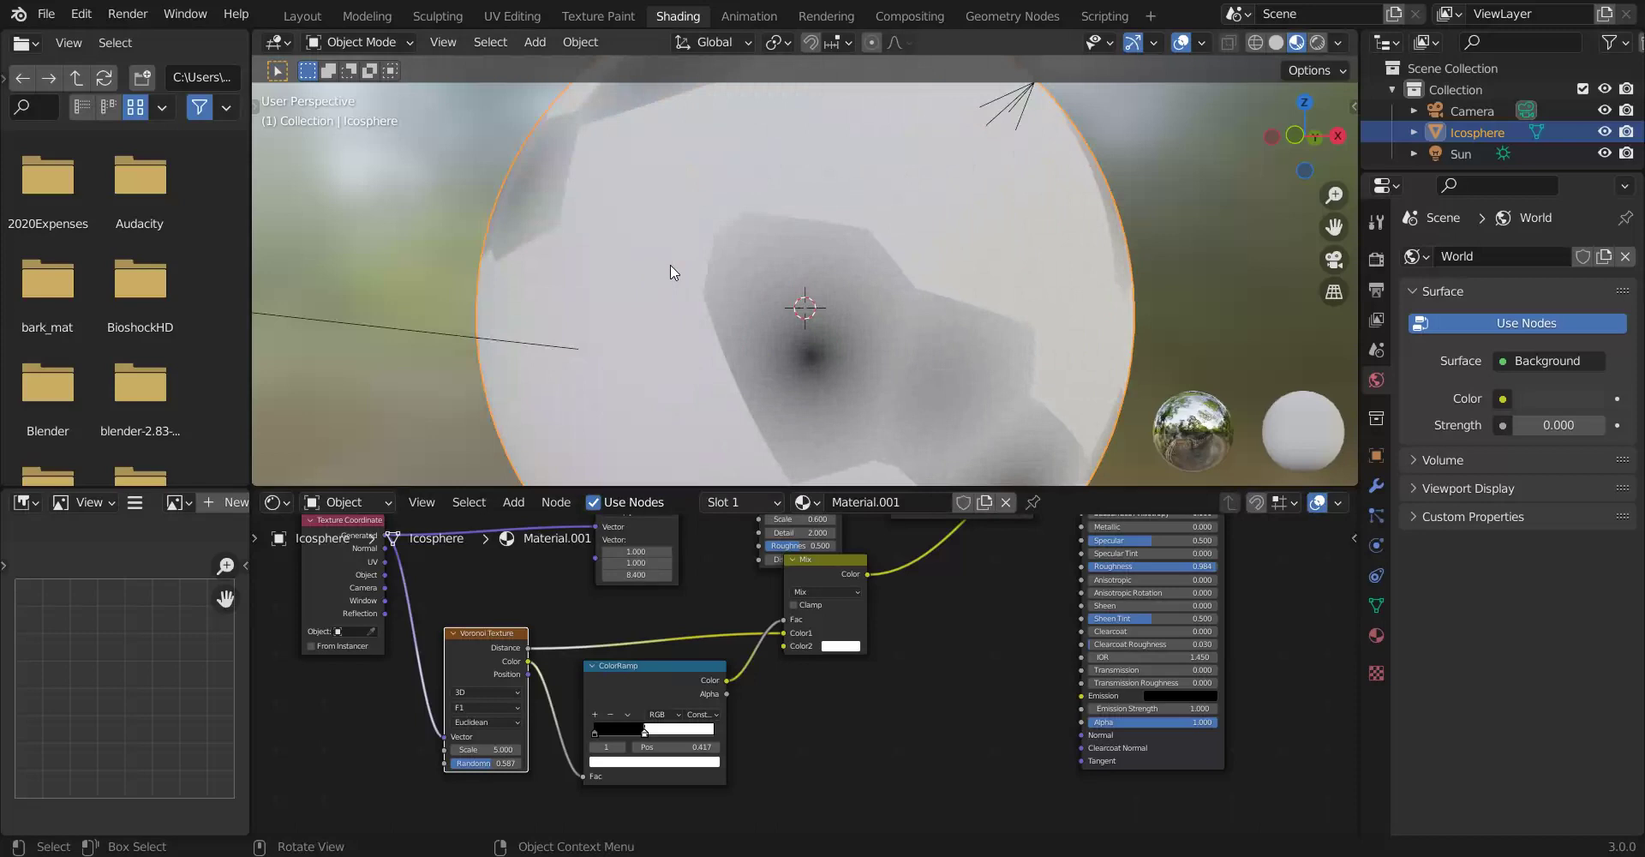
scroll(687, 240, down, 2)
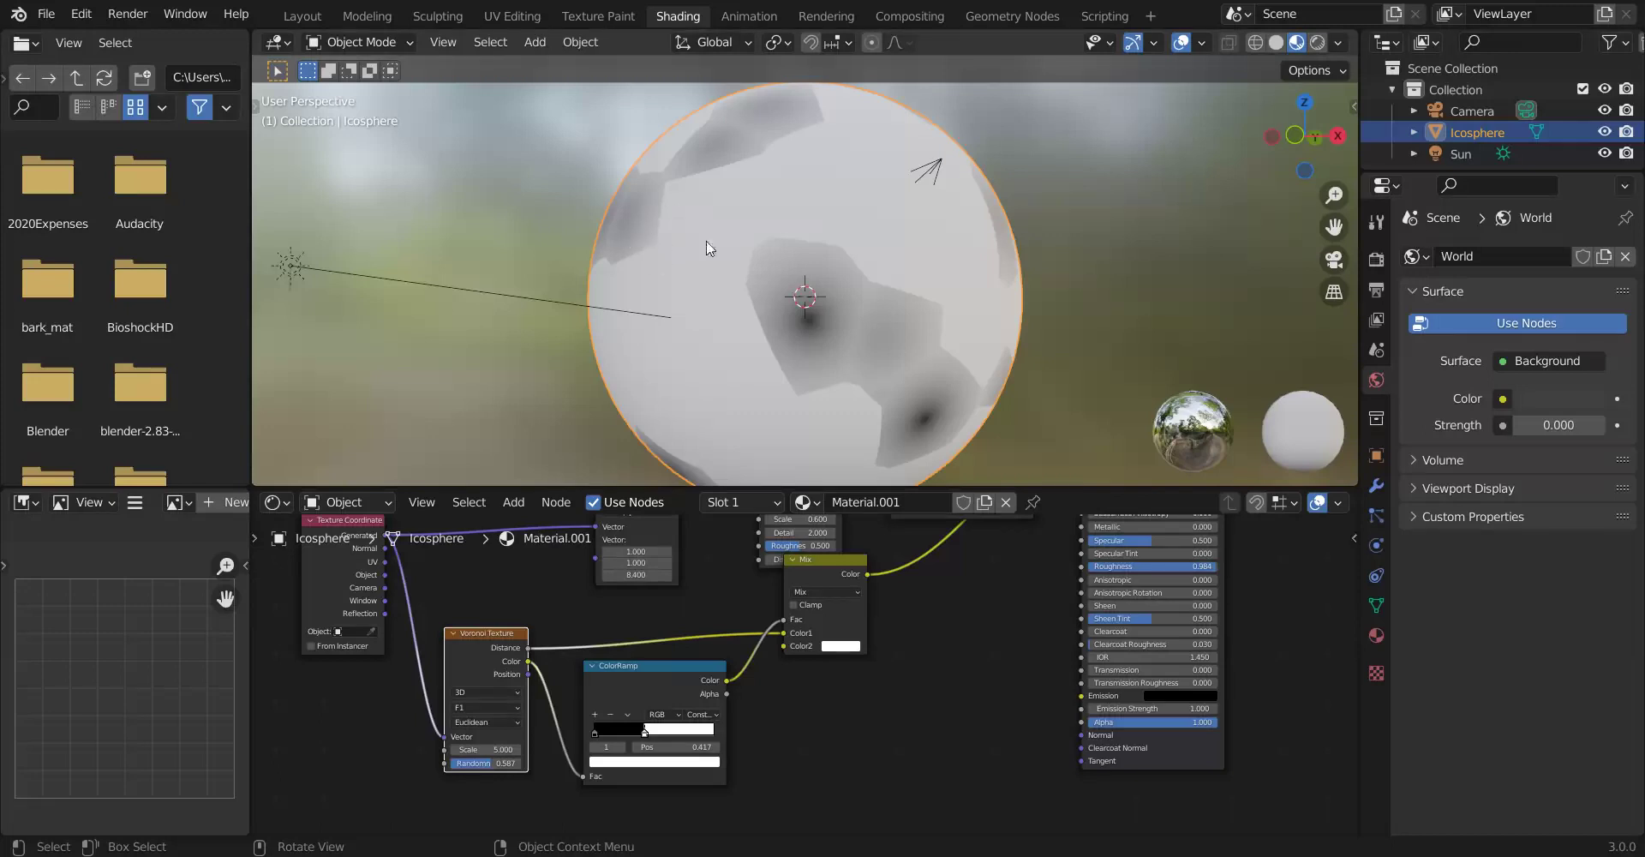
Insert a linear ColorRamp between the Voronoi Texture's Distance and the Mix node's Color1, and move the constant ColorRamp below it.
click(513, 502)
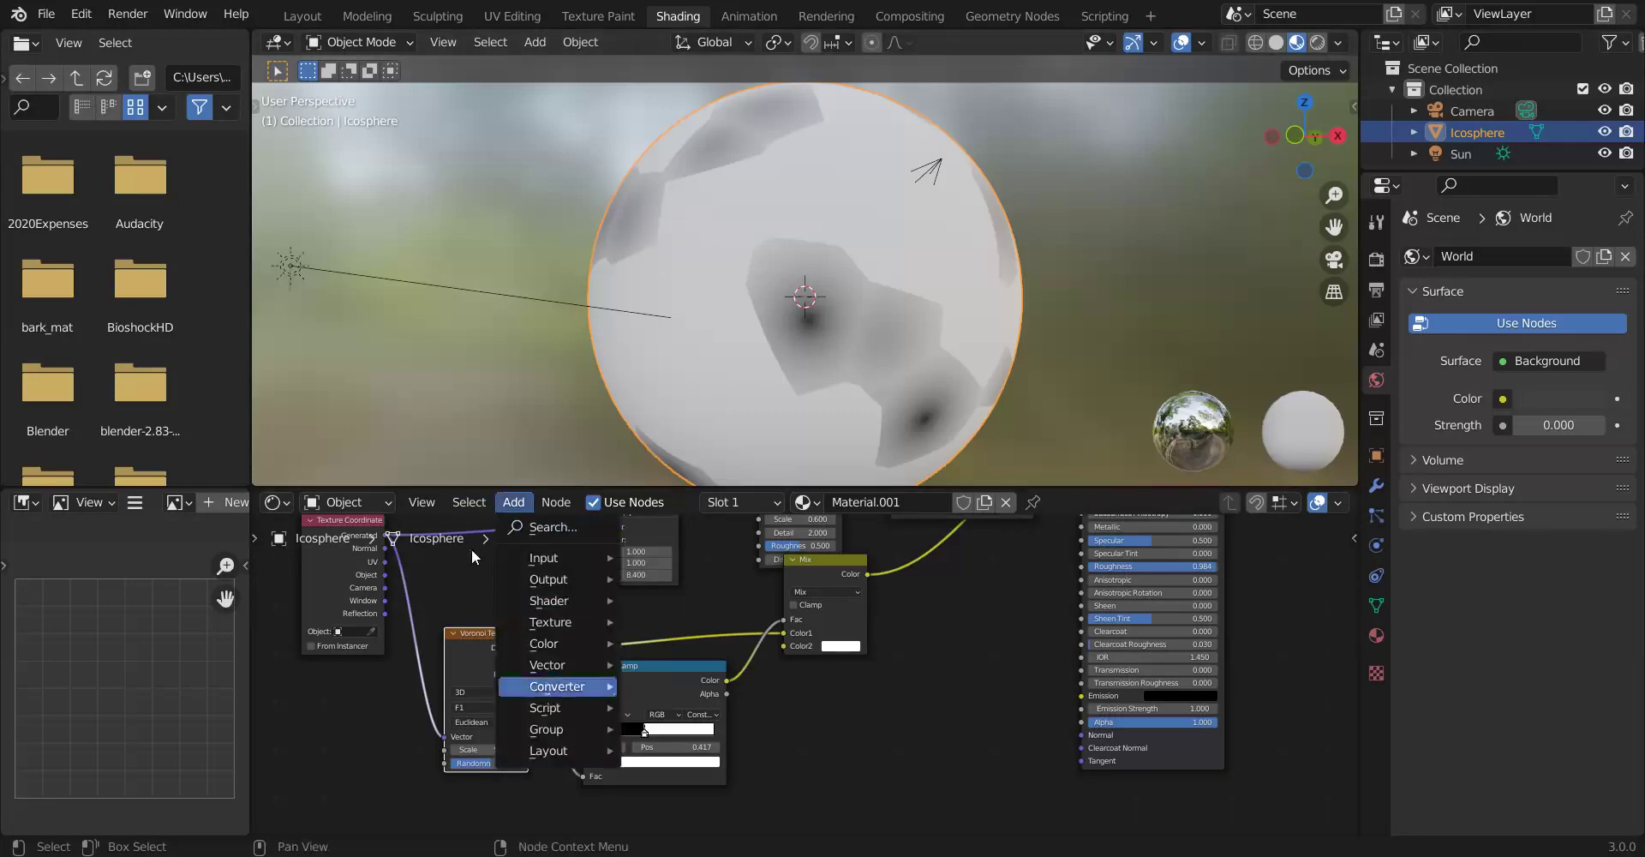
mouse_move(557, 687)
click(673, 406)
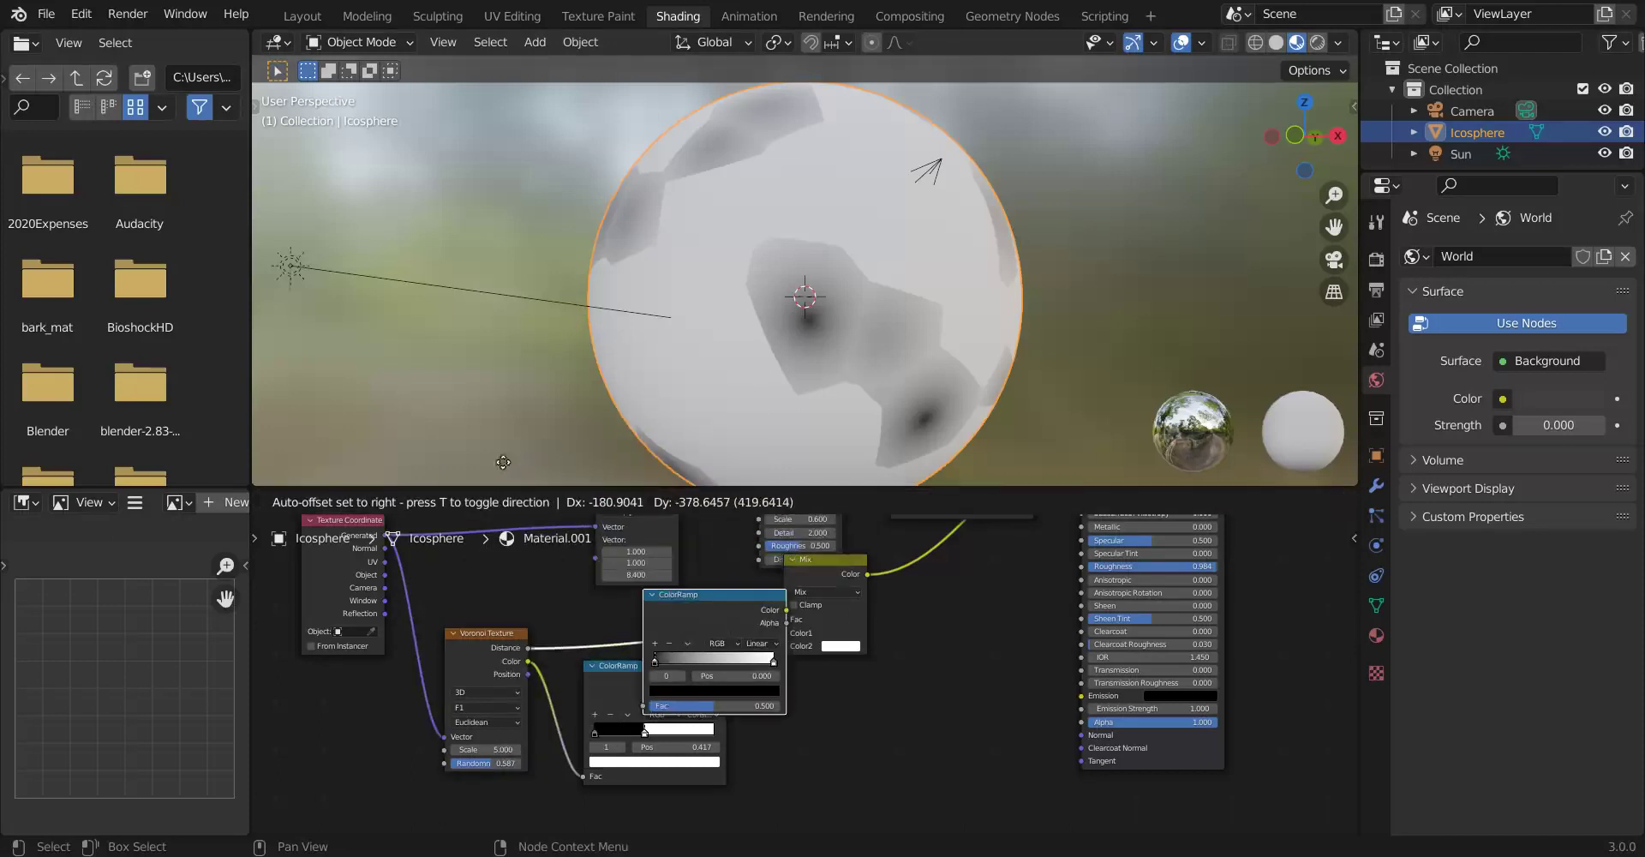
click(509, 550)
scroll(603, 592, down, 2)
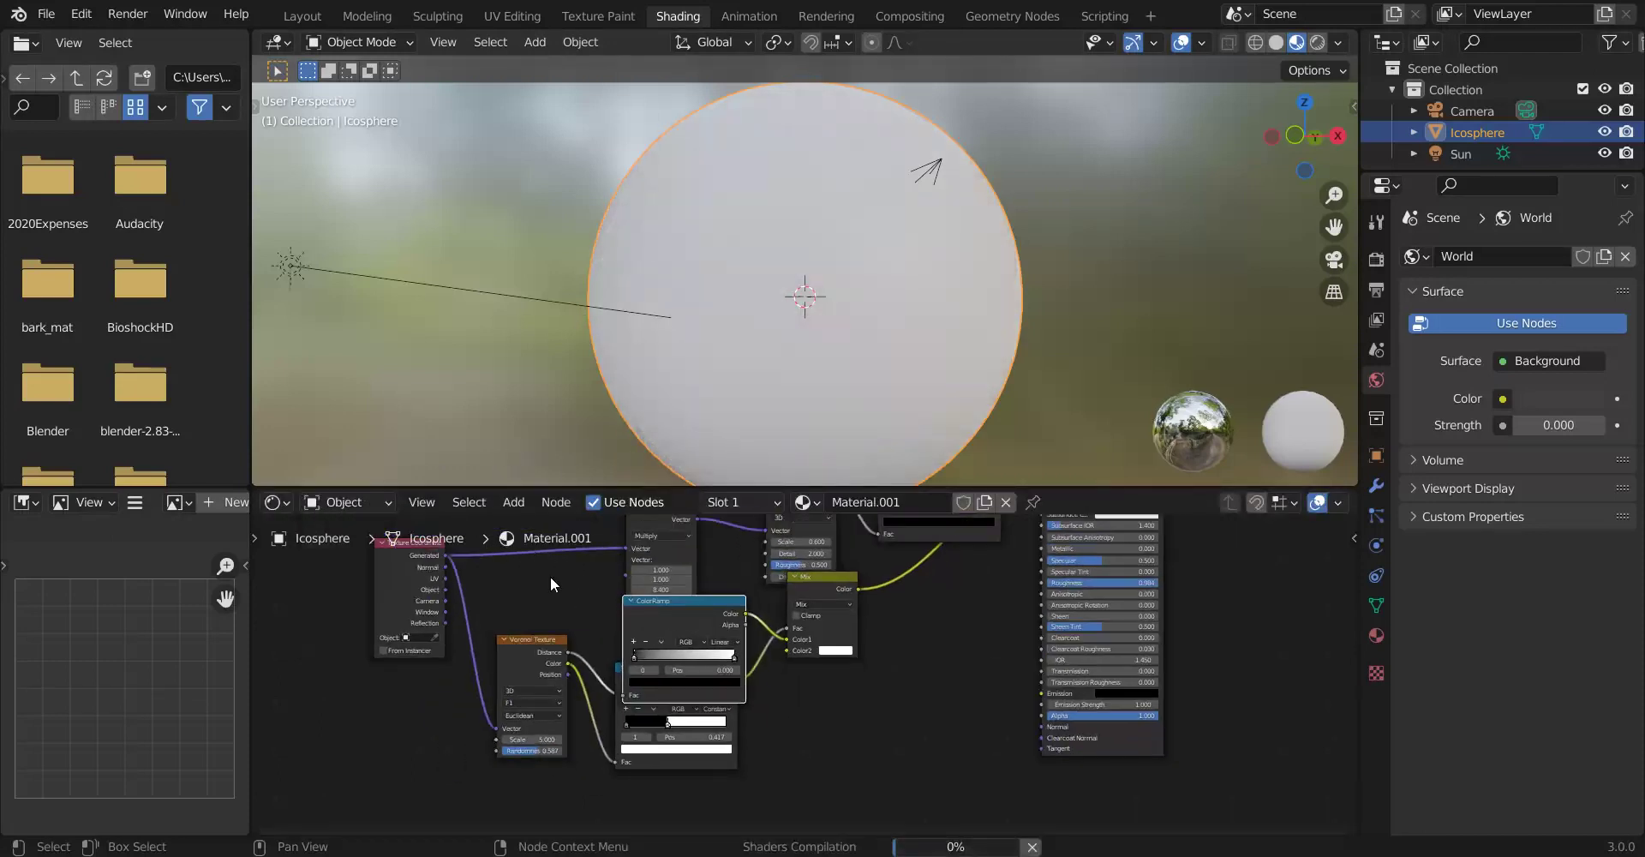
drag(553, 576, 565, 623)
click(564, 622)
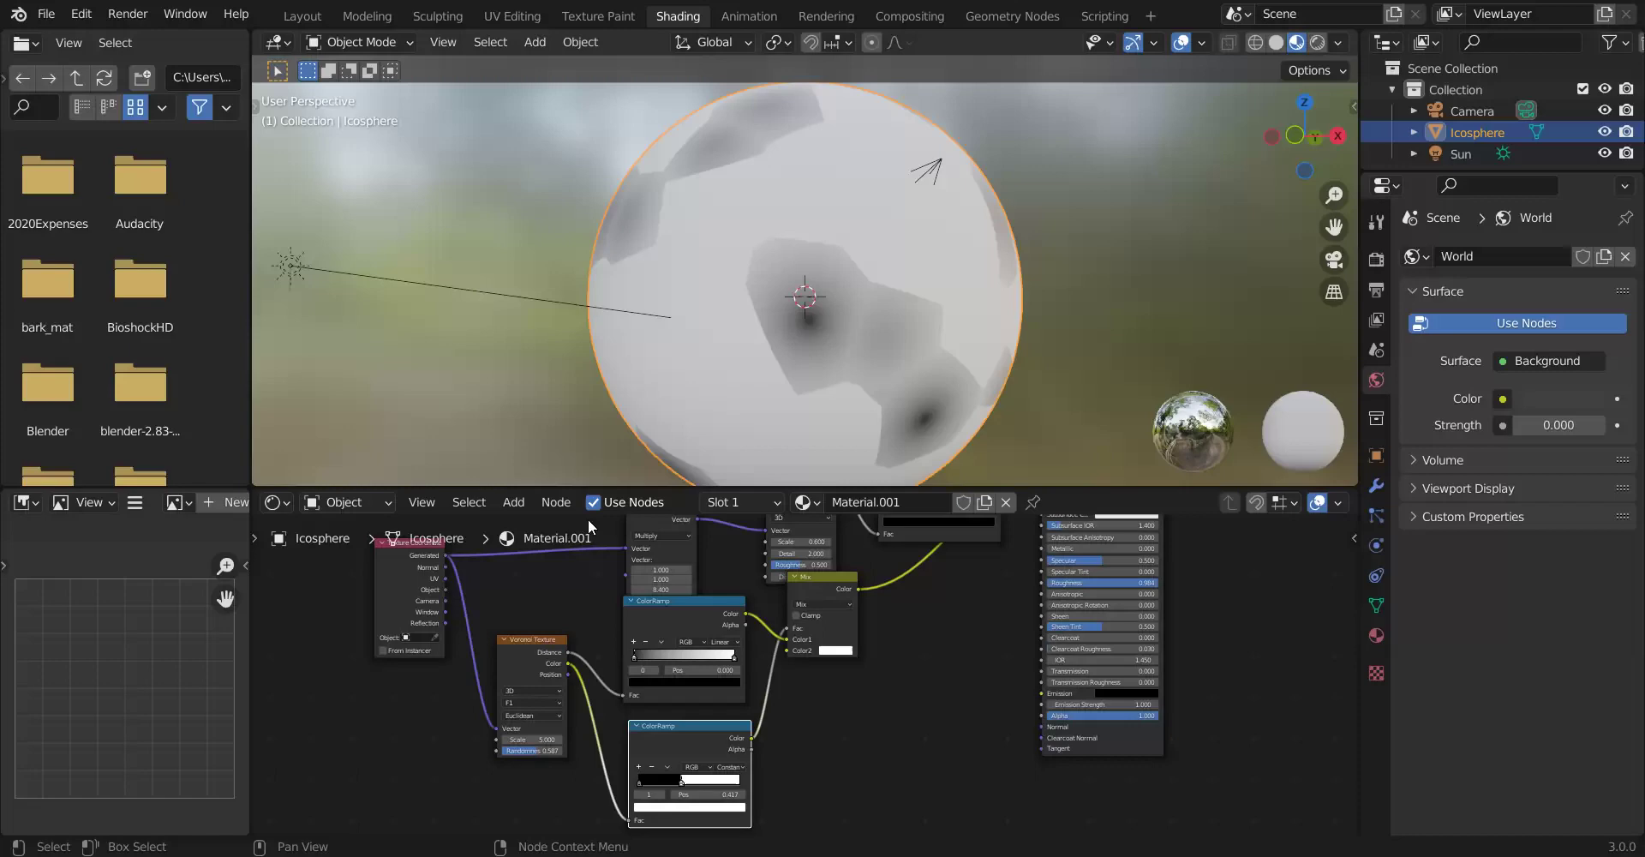
Set the linear ColorRamp's white stop to 0.398 and the Voronoi Texture's Randomness to 0.707, after trying Randomness at 1.000.
drag(734, 657, 676, 657)
middle_drag(615, 304, 594, 347)
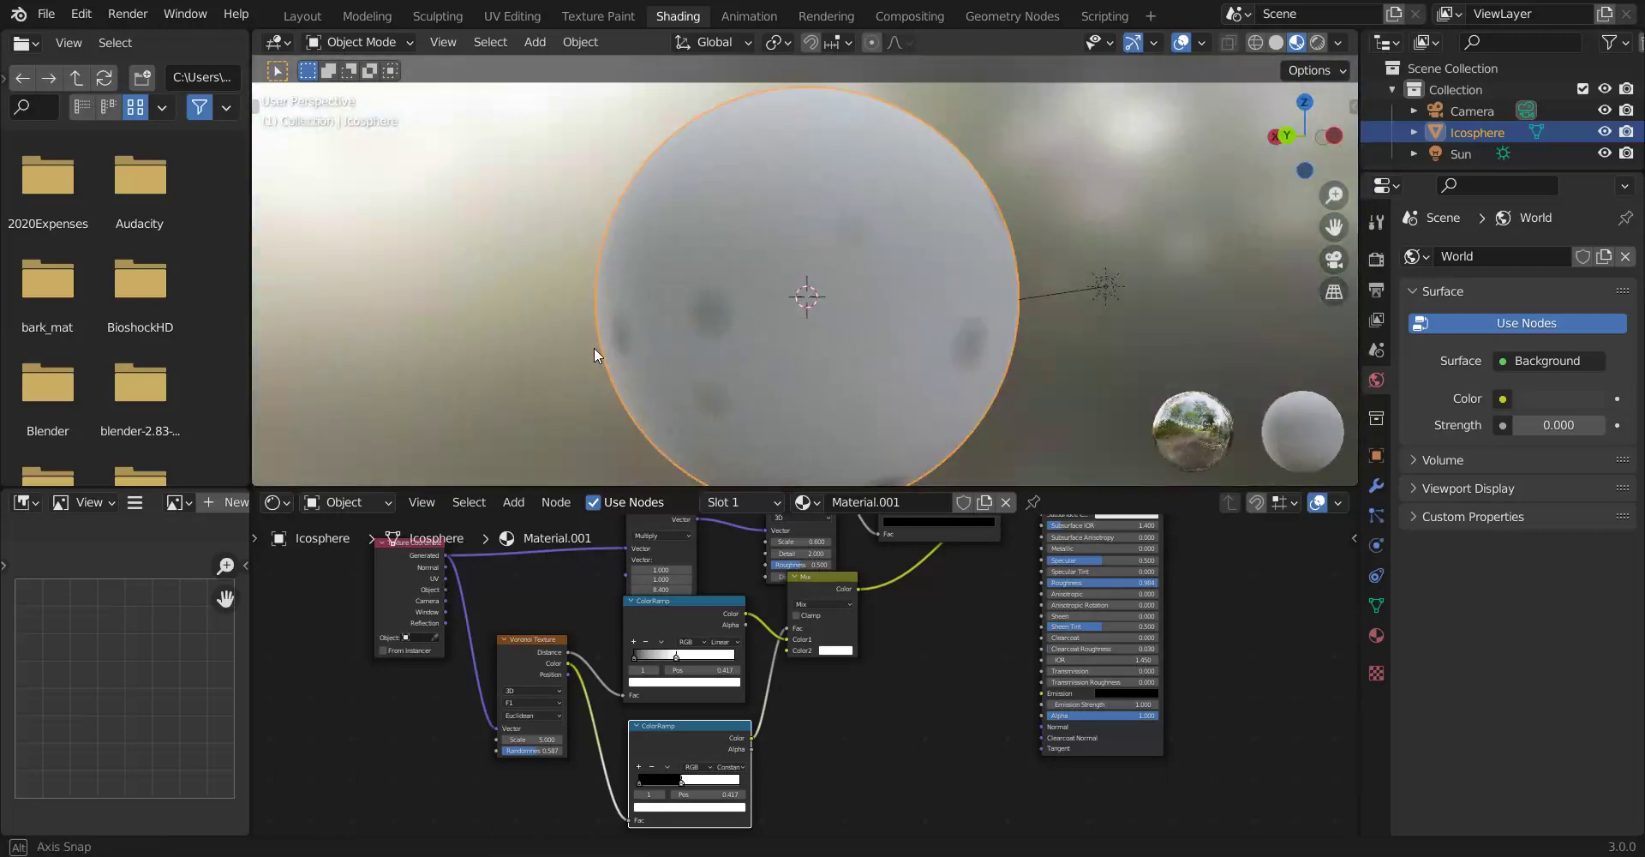
scroll(512, 614, up, 3)
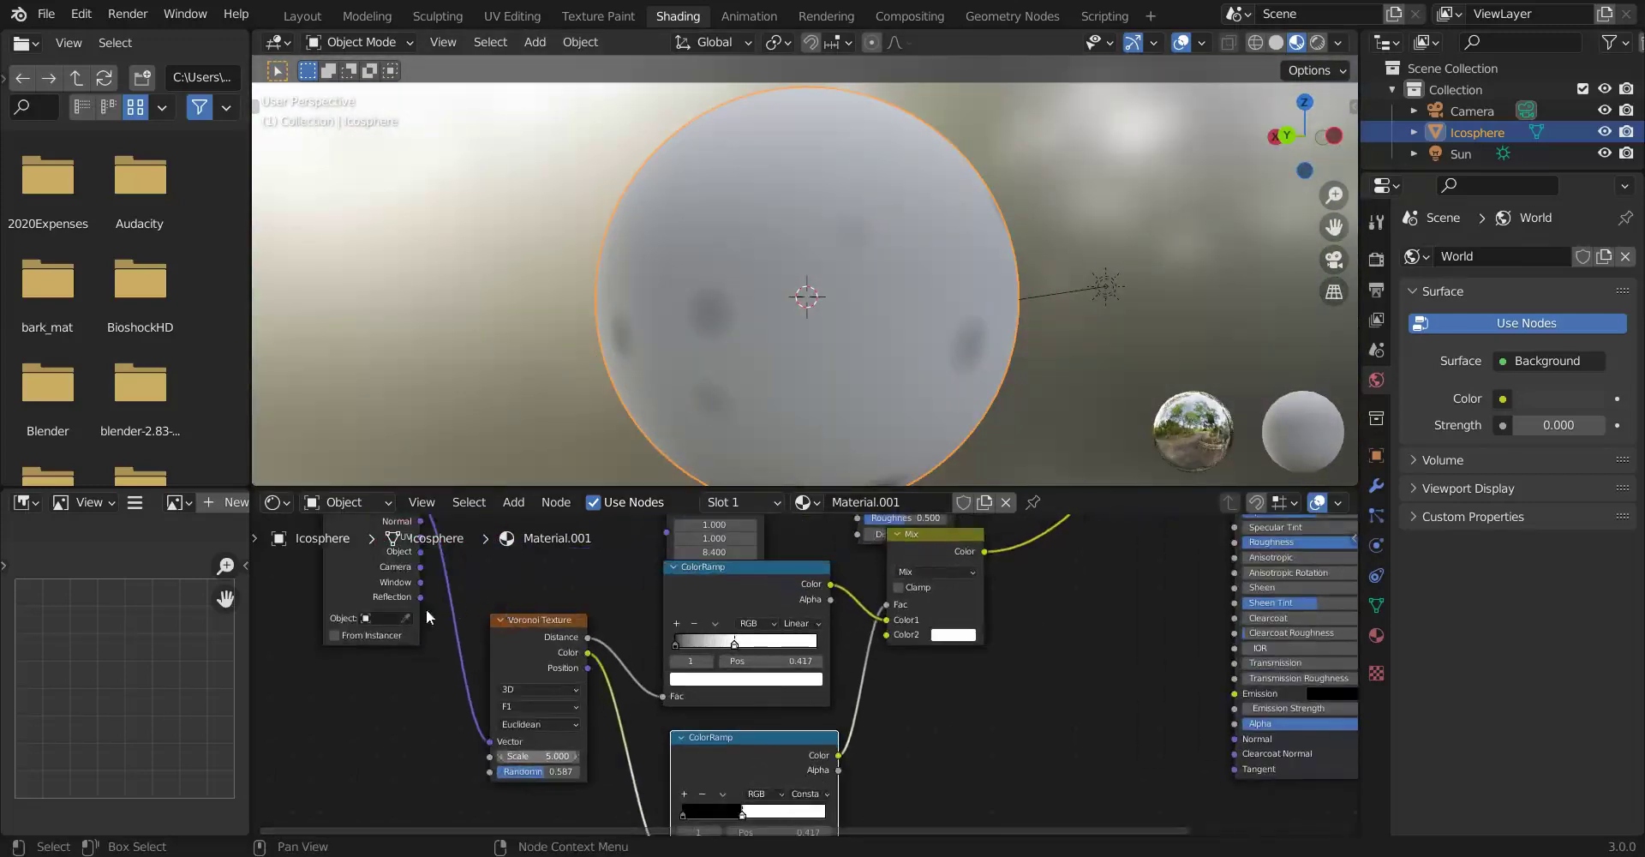
drag(538, 771, 625, 771)
middle_drag(572, 307, 630, 222)
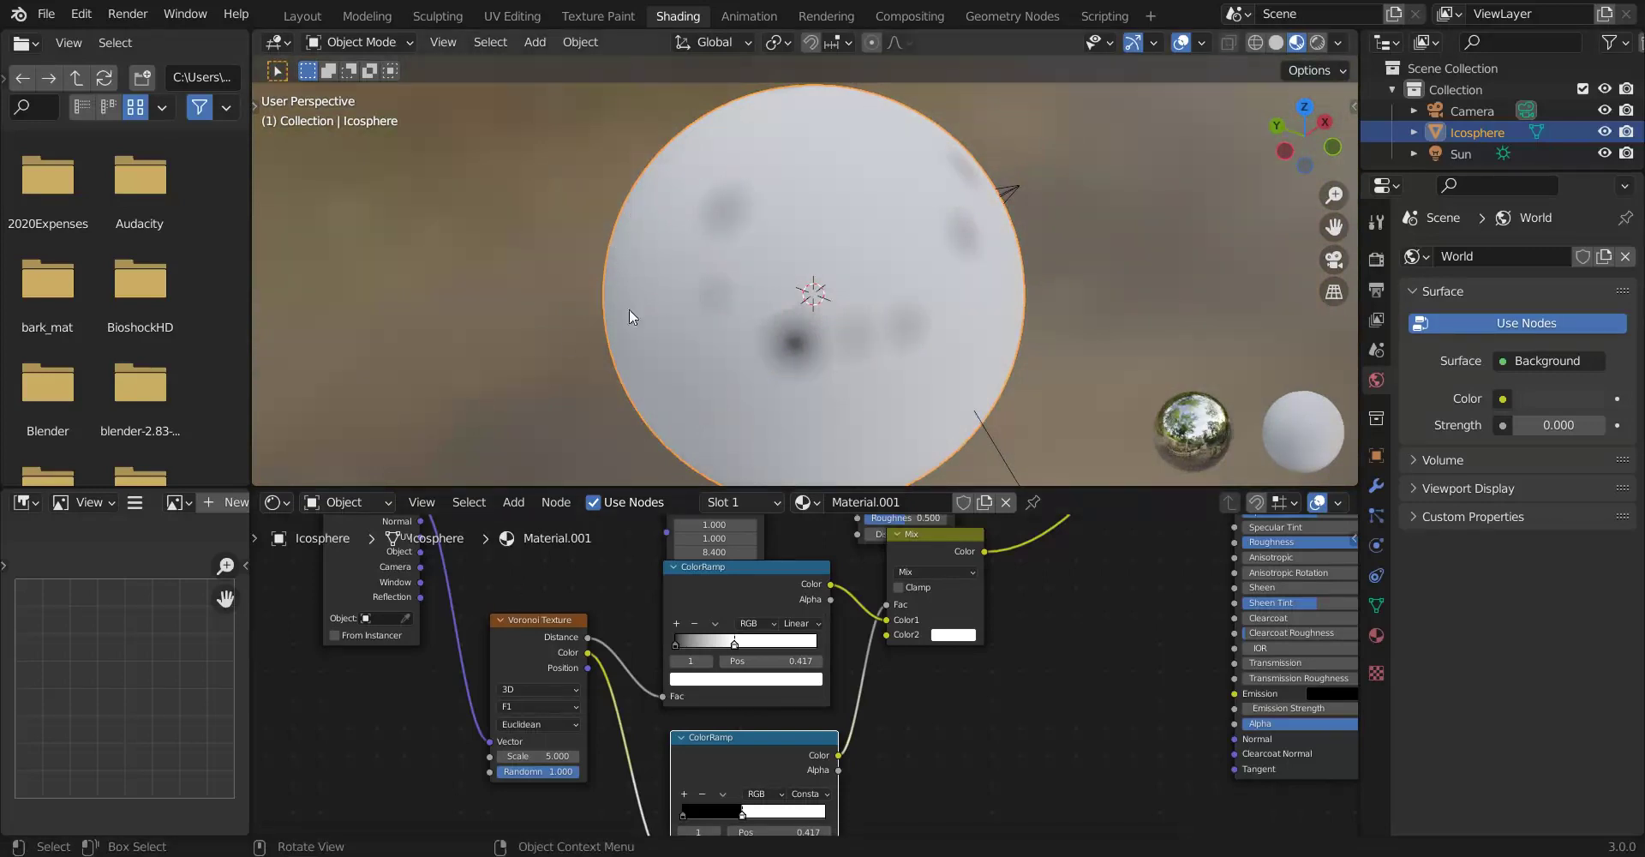
drag(771, 661, 762, 667)
drag(557, 772, 533, 771)
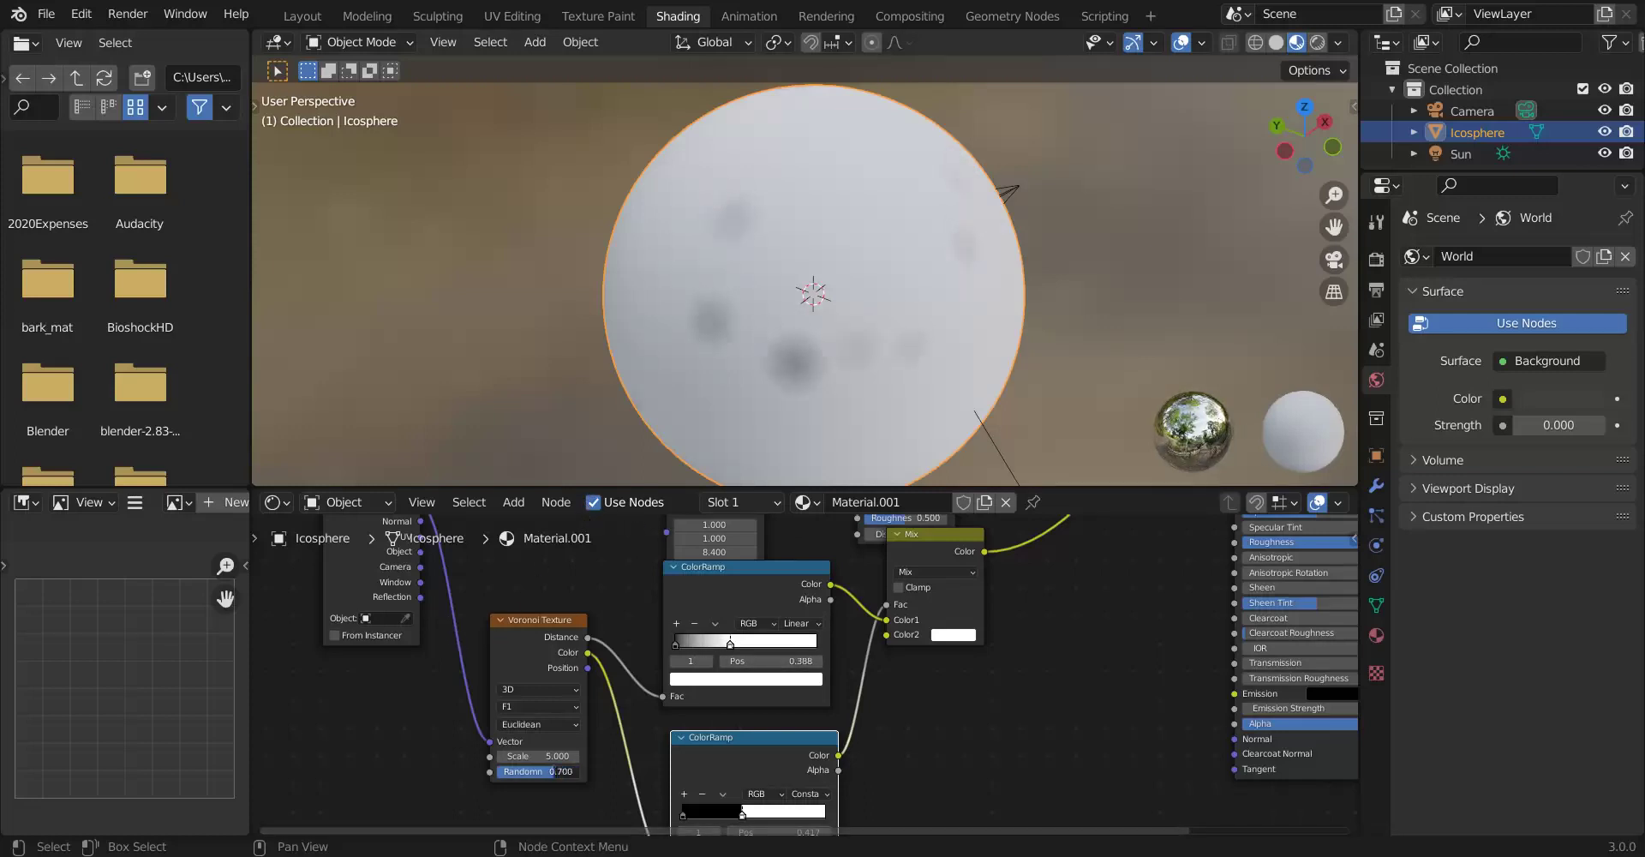
Set the linear ColorRamp's black stop to 0.047 and move the constant ColorRamp's white stop closer to its black stop.
drag(675, 644, 683, 647)
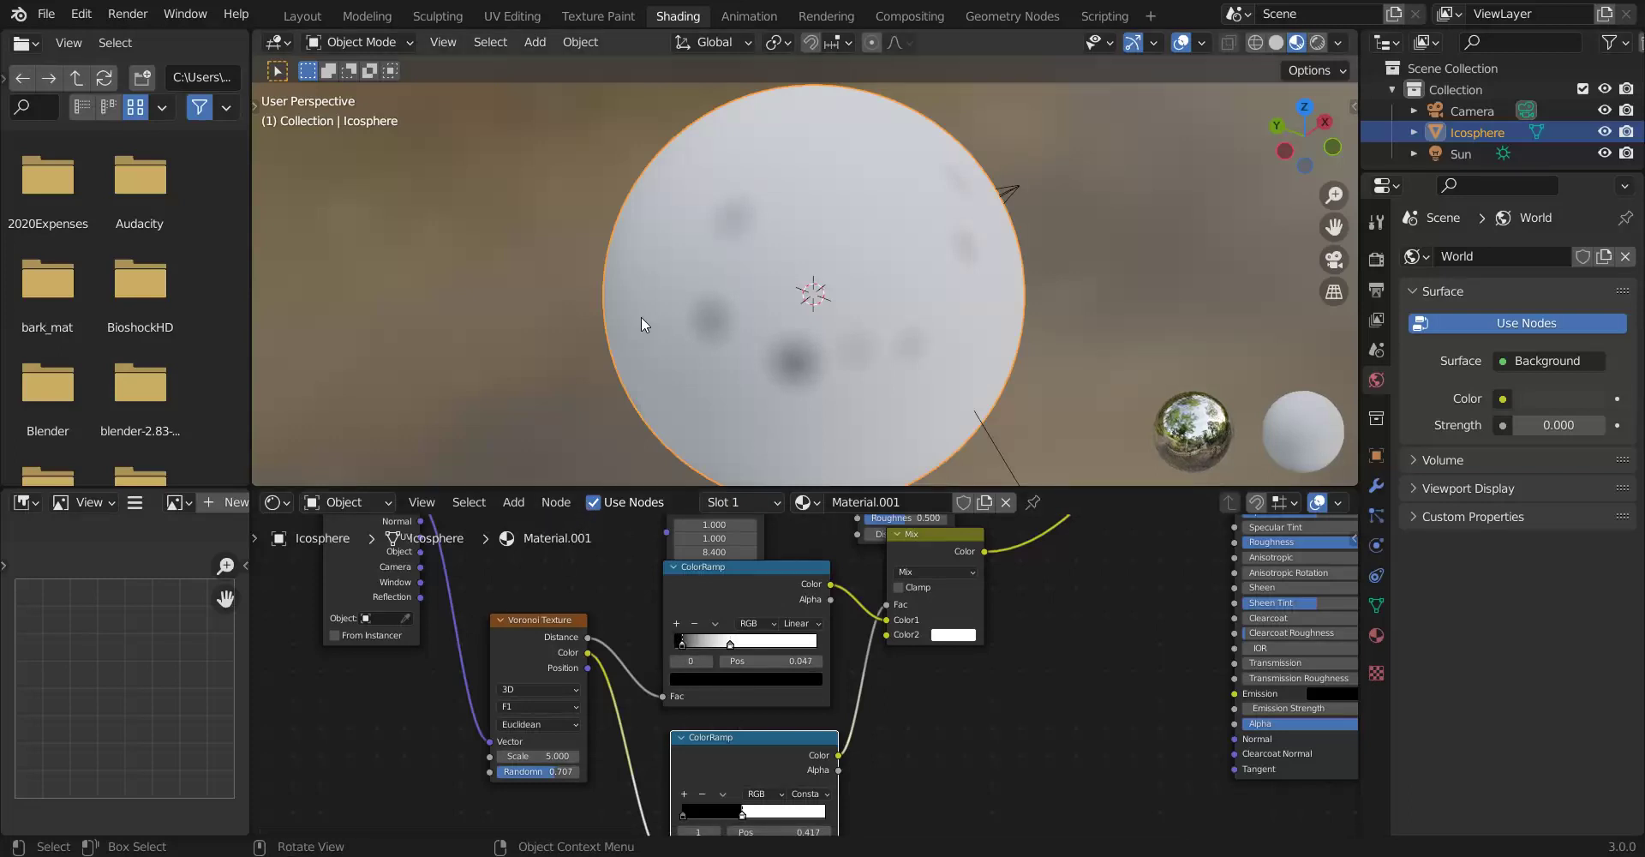
scroll(660, 274, down, 4)
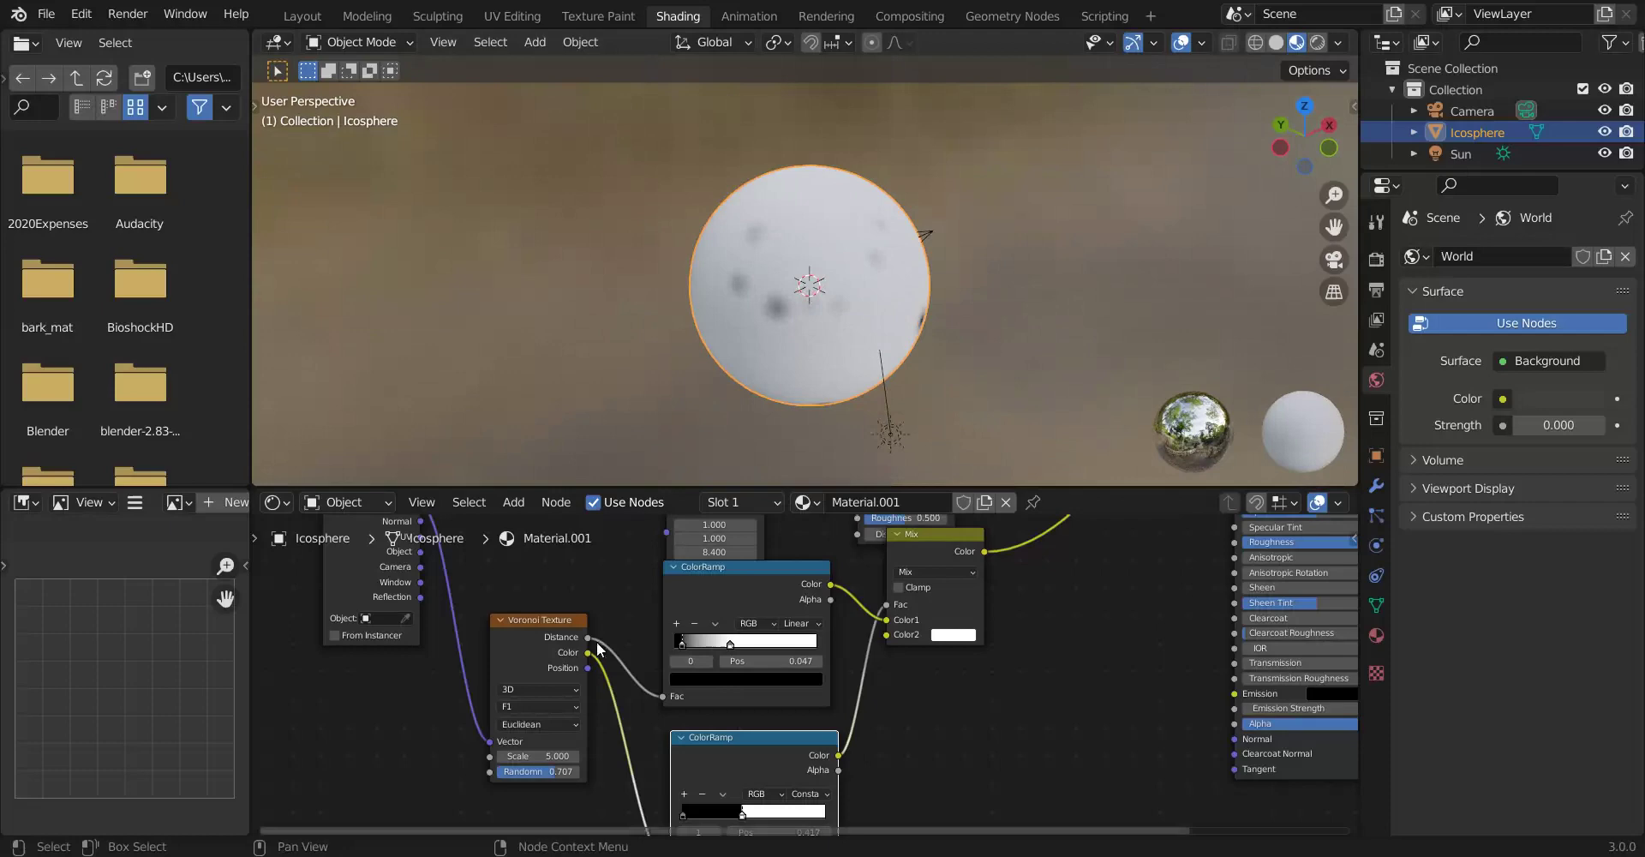
drag(742, 815, 730, 815)
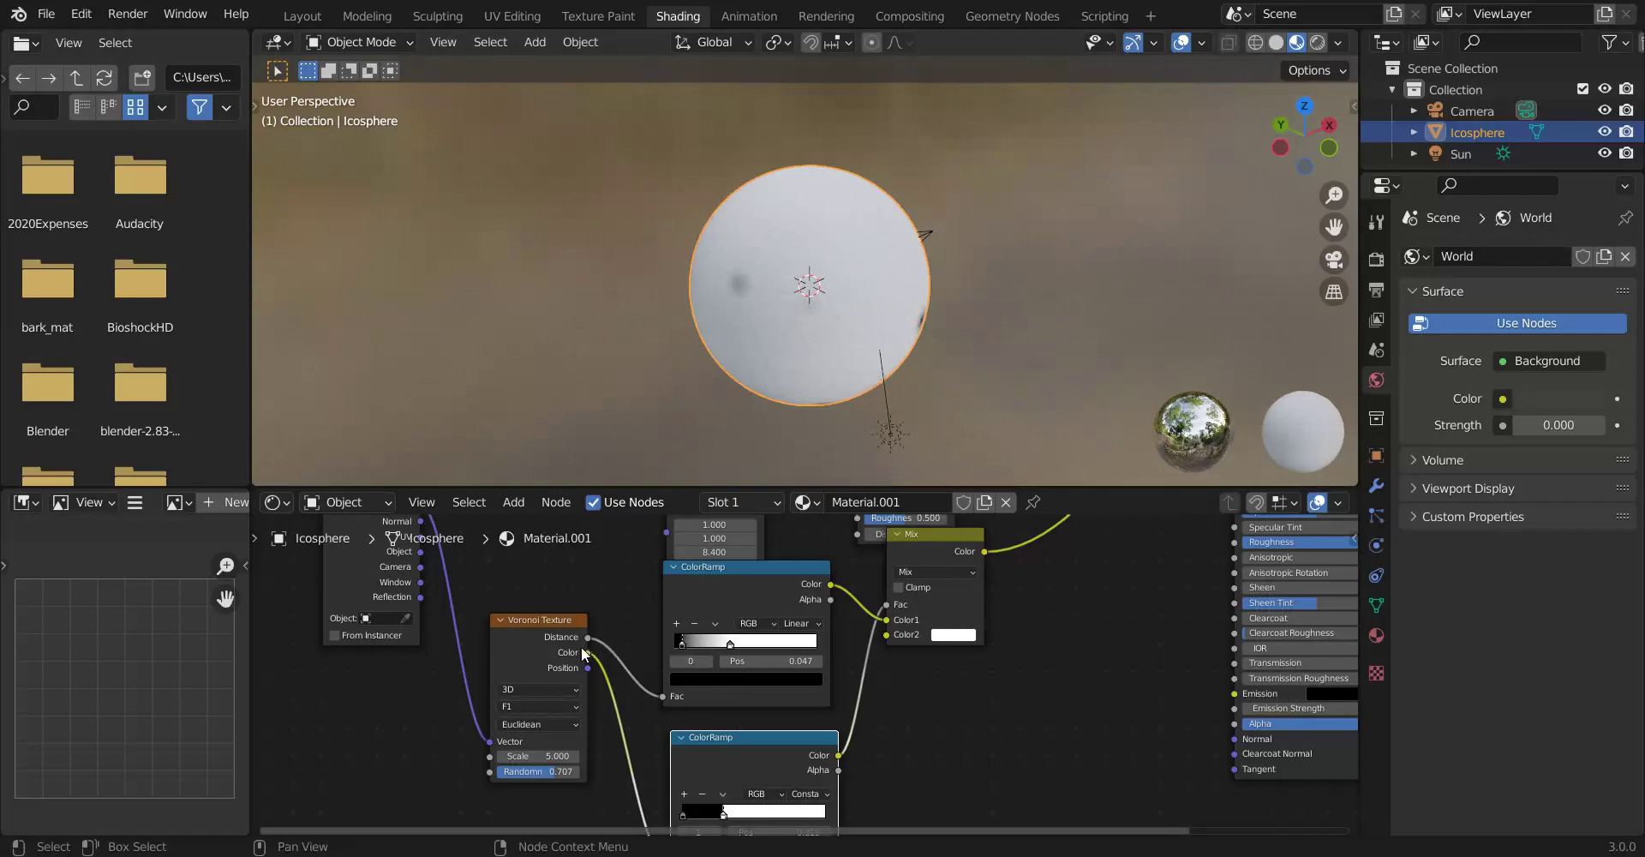
middle_drag(642, 281, 600, 214)
scroll(788, 496, down, 2)
scroll(787, 488, down, 4)
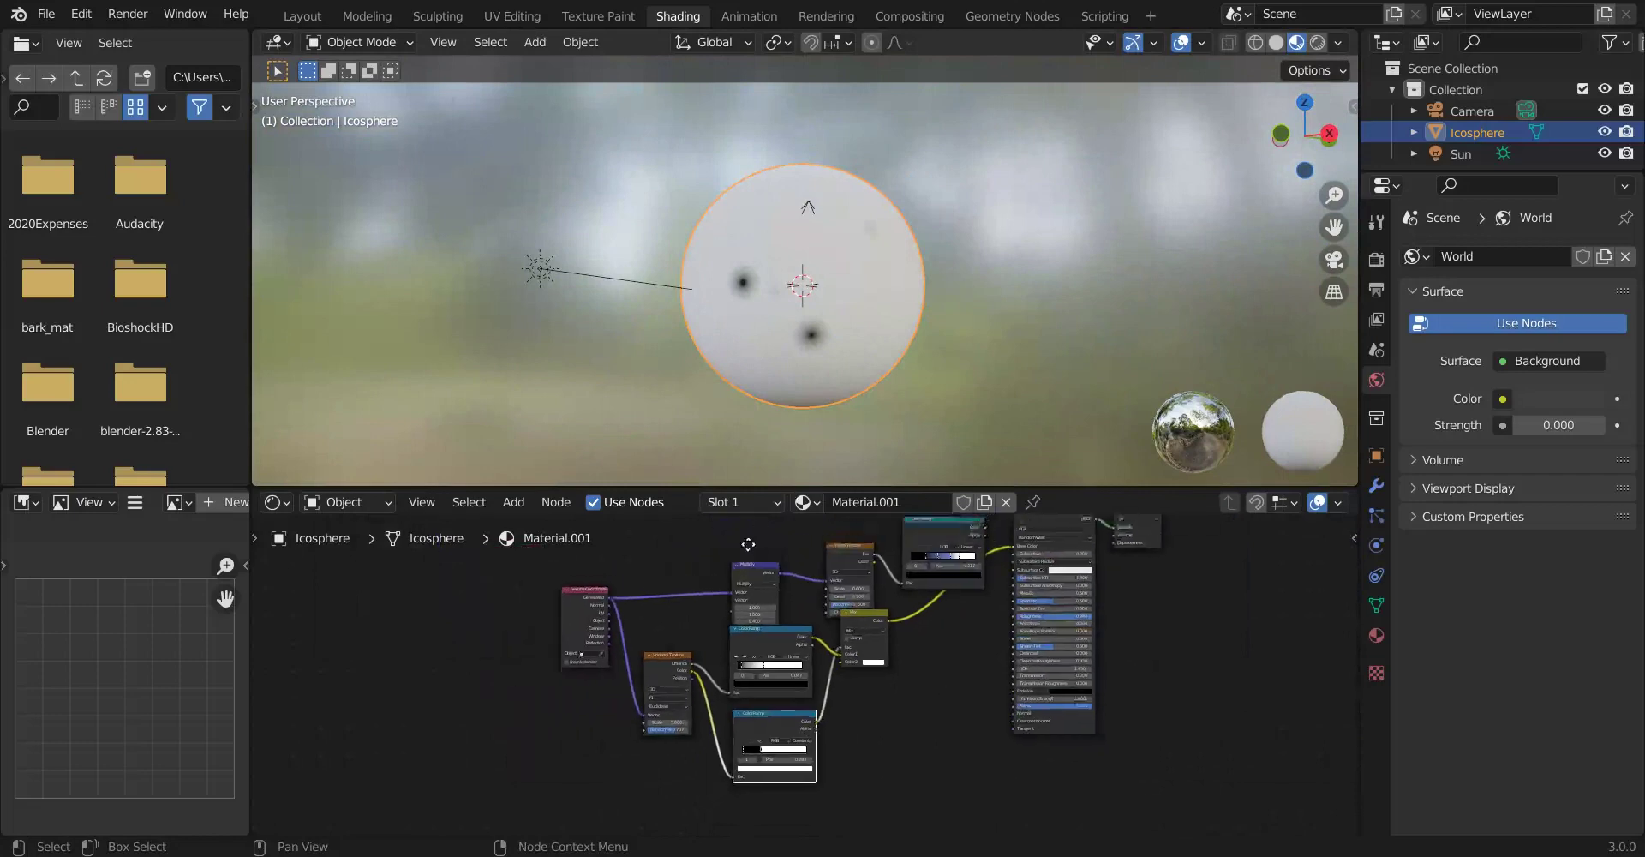
middle_drag(788, 488, 657, 576)
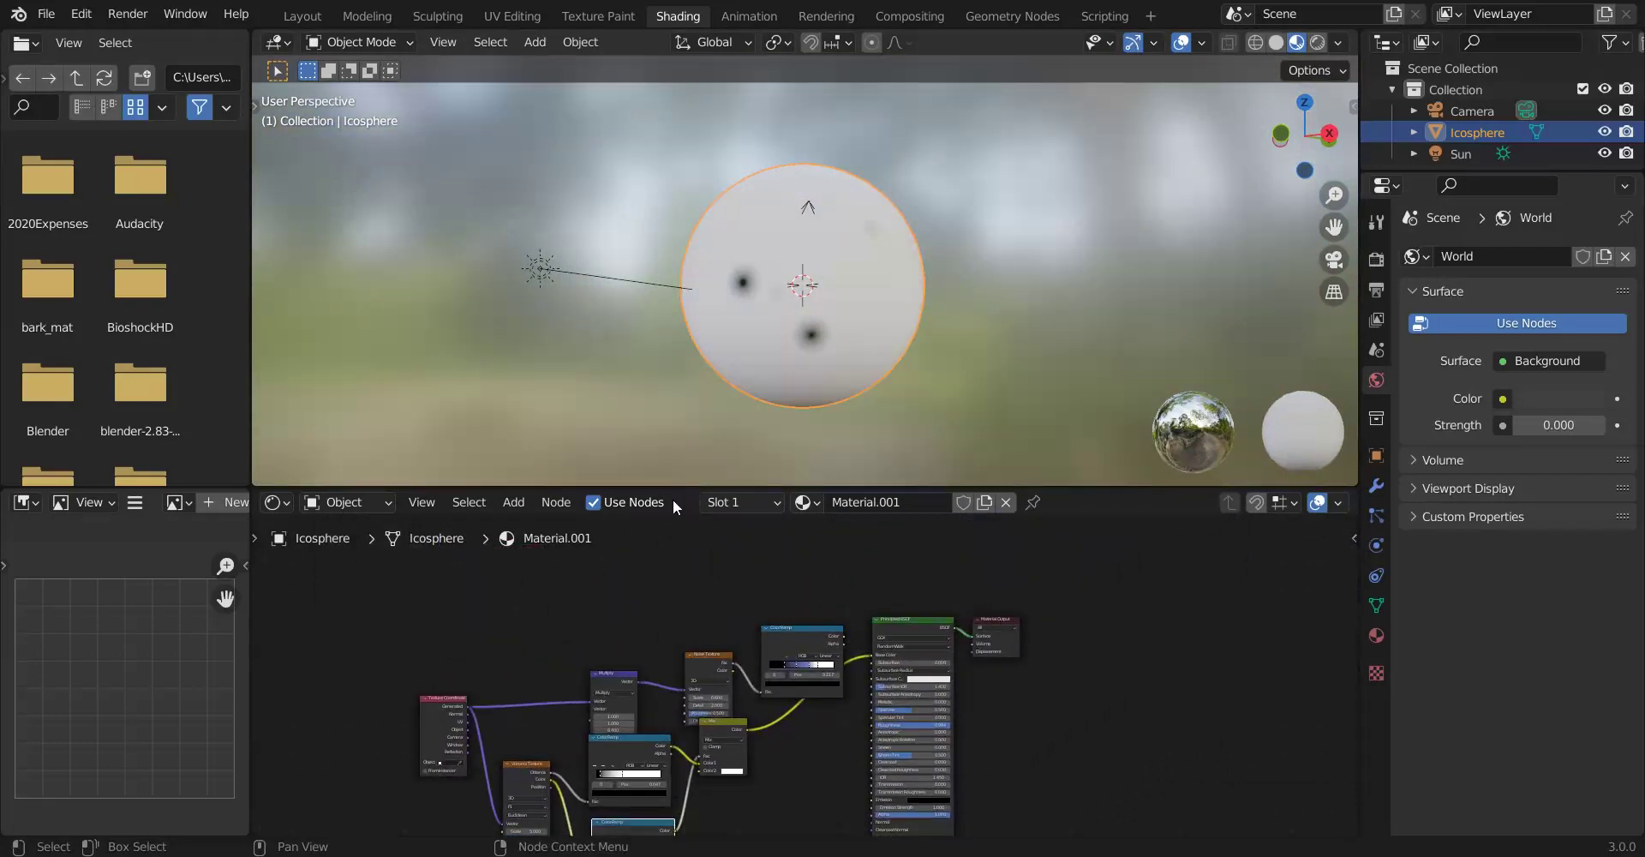
Reconnect the blue ColorRamp to the shader's Base Color and move the banding, shader and output nodes to the right to make room.
drag(676, 504, 698, 518)
drag(610, 567, 1017, 691)
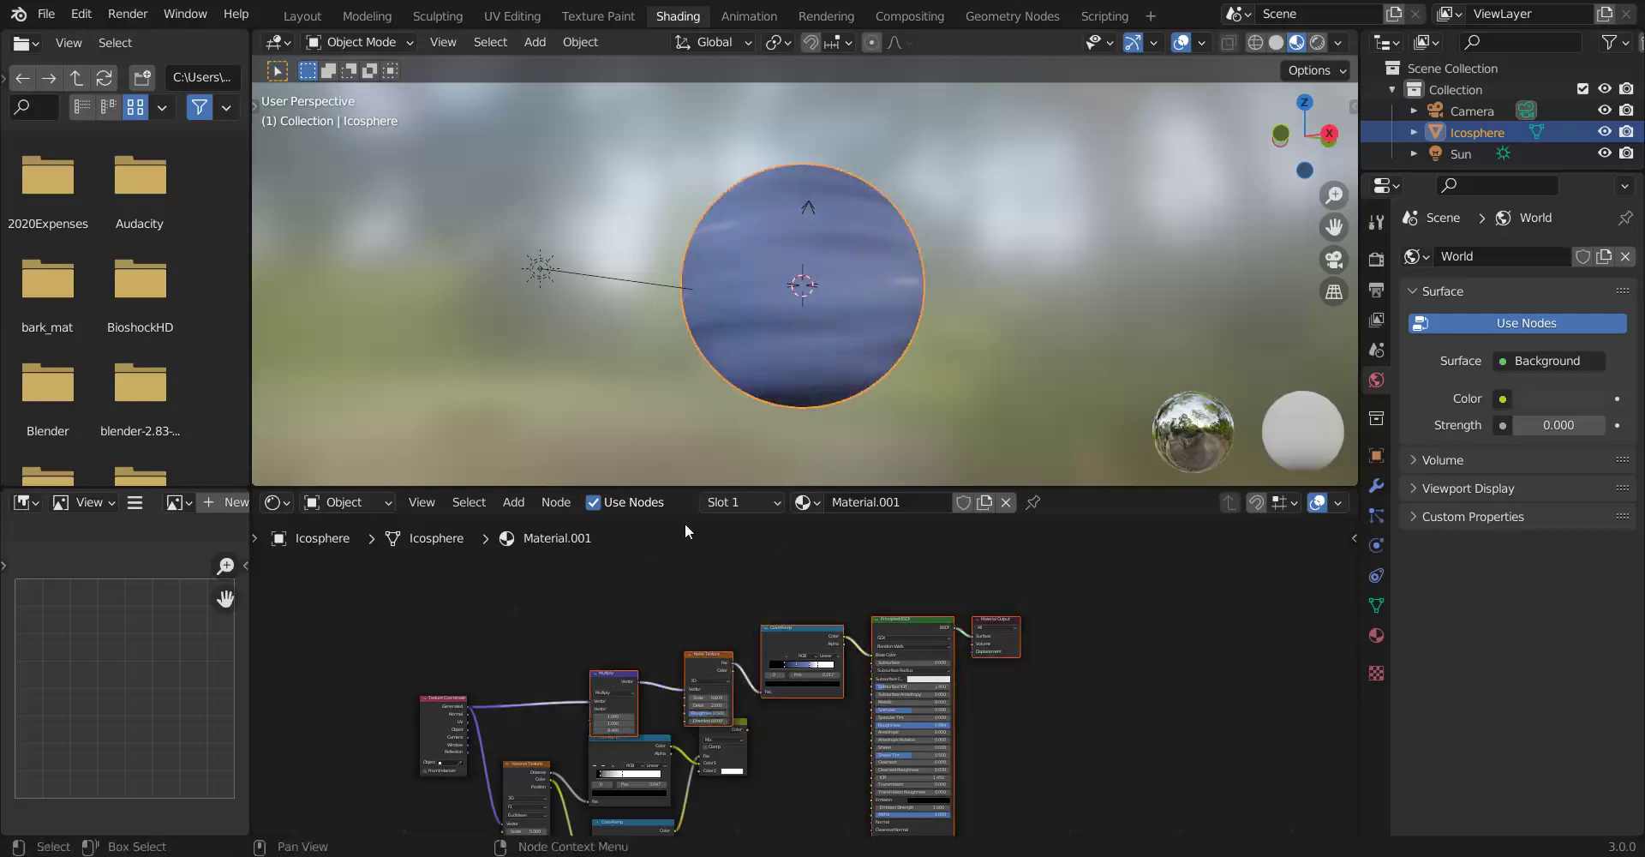
key(g)
click(812, 487)
scroll(671, 580, up, 3)
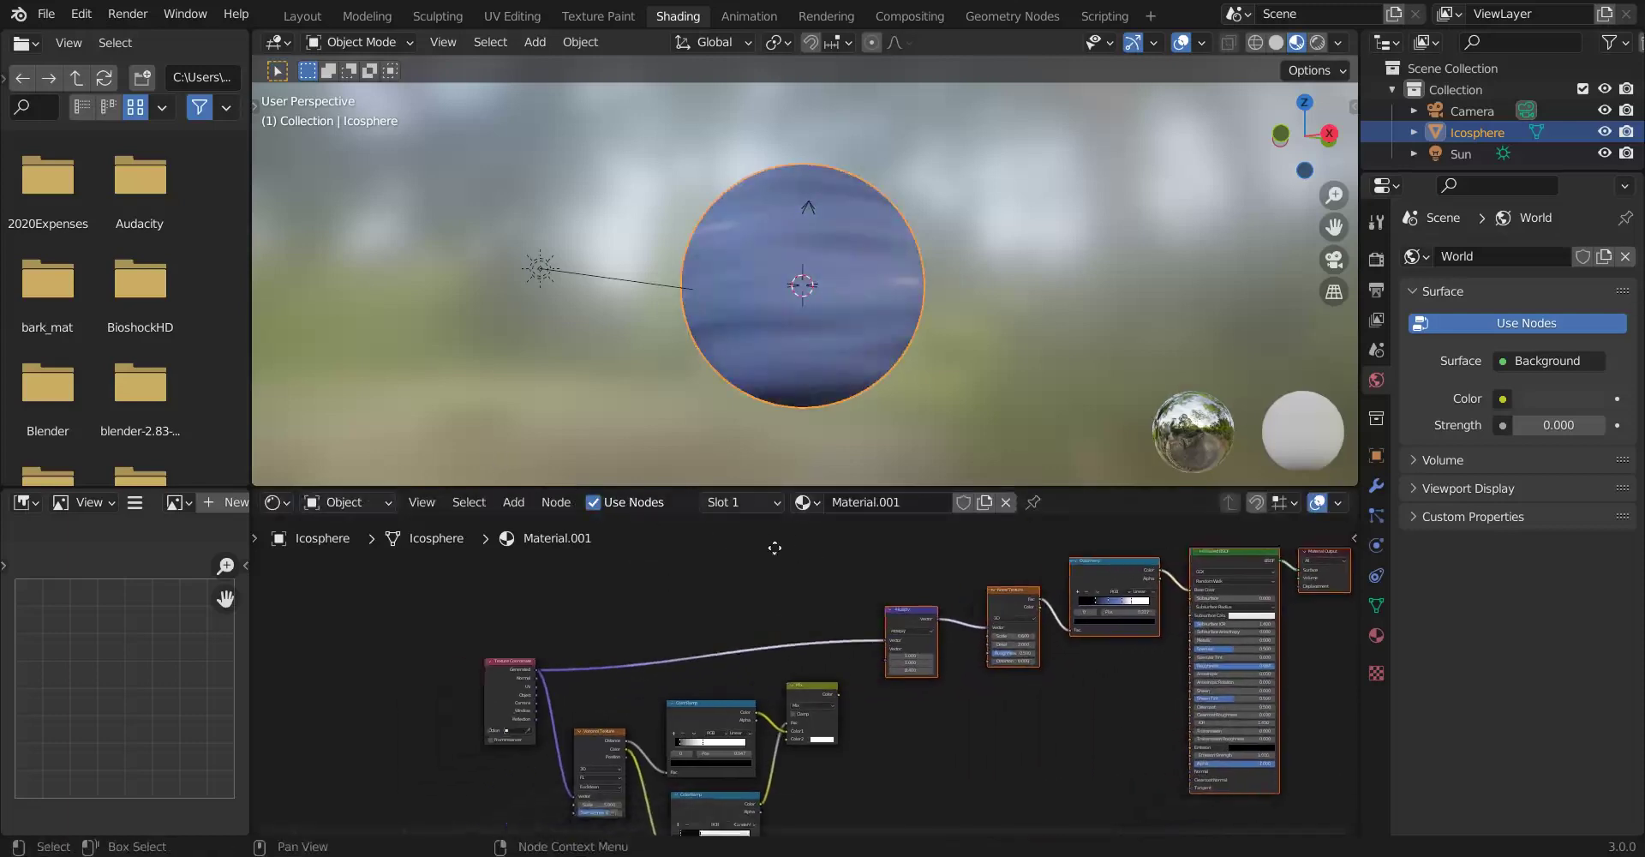
Insert a MixRGB node between the Texture Coordinate's Generated output and the vector Multiply node, with its blending mode set to Multiply.
click(518, 504)
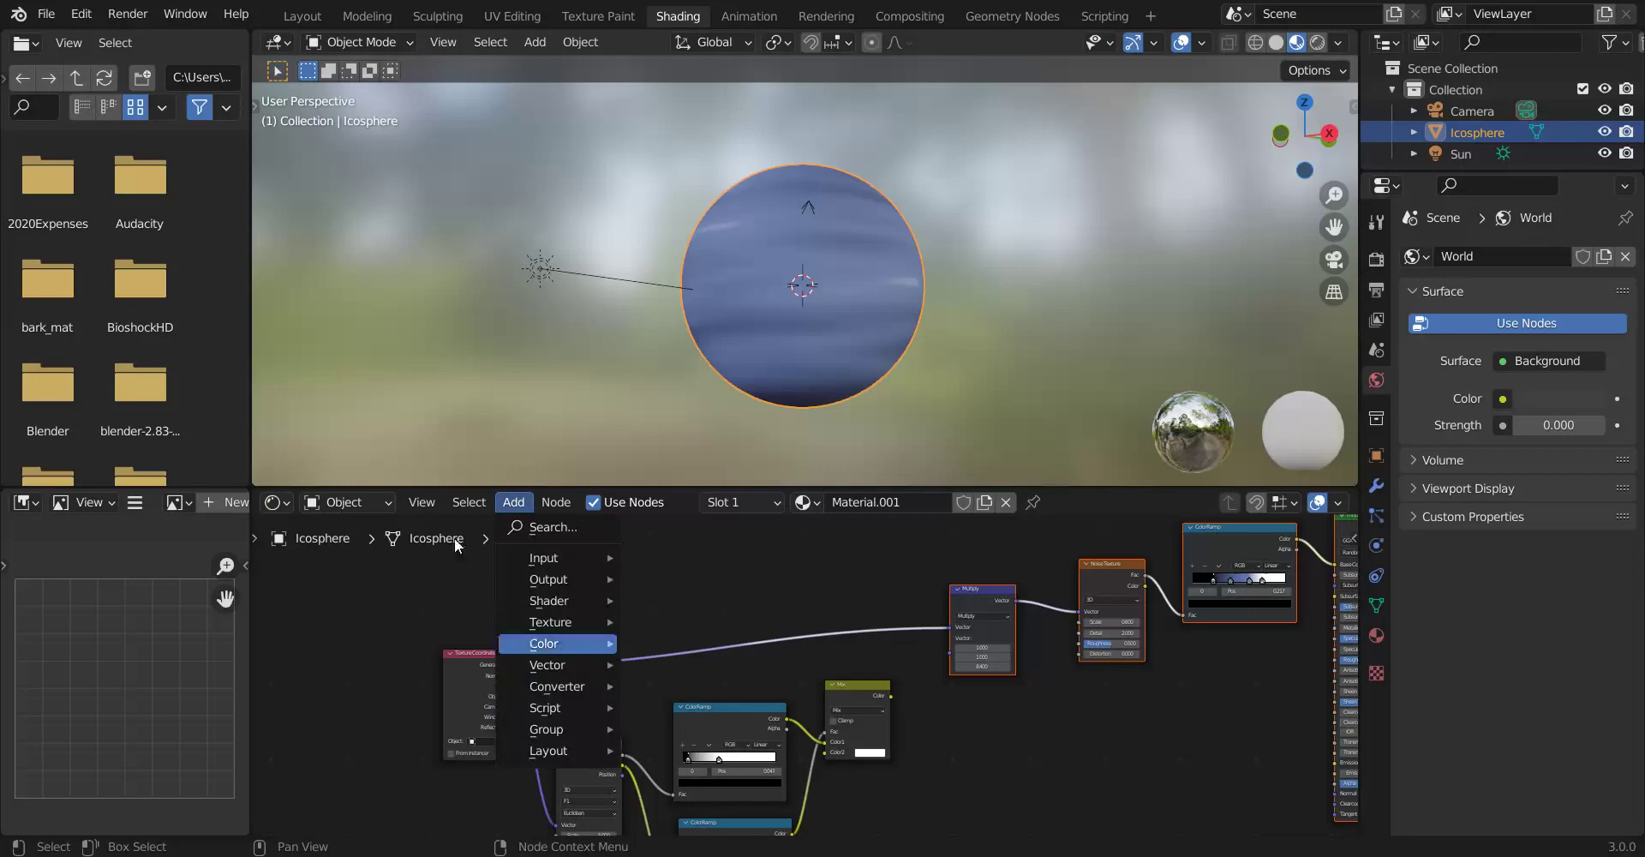
mouse_move(570, 686)
mouse_move(563, 643)
click(676, 749)
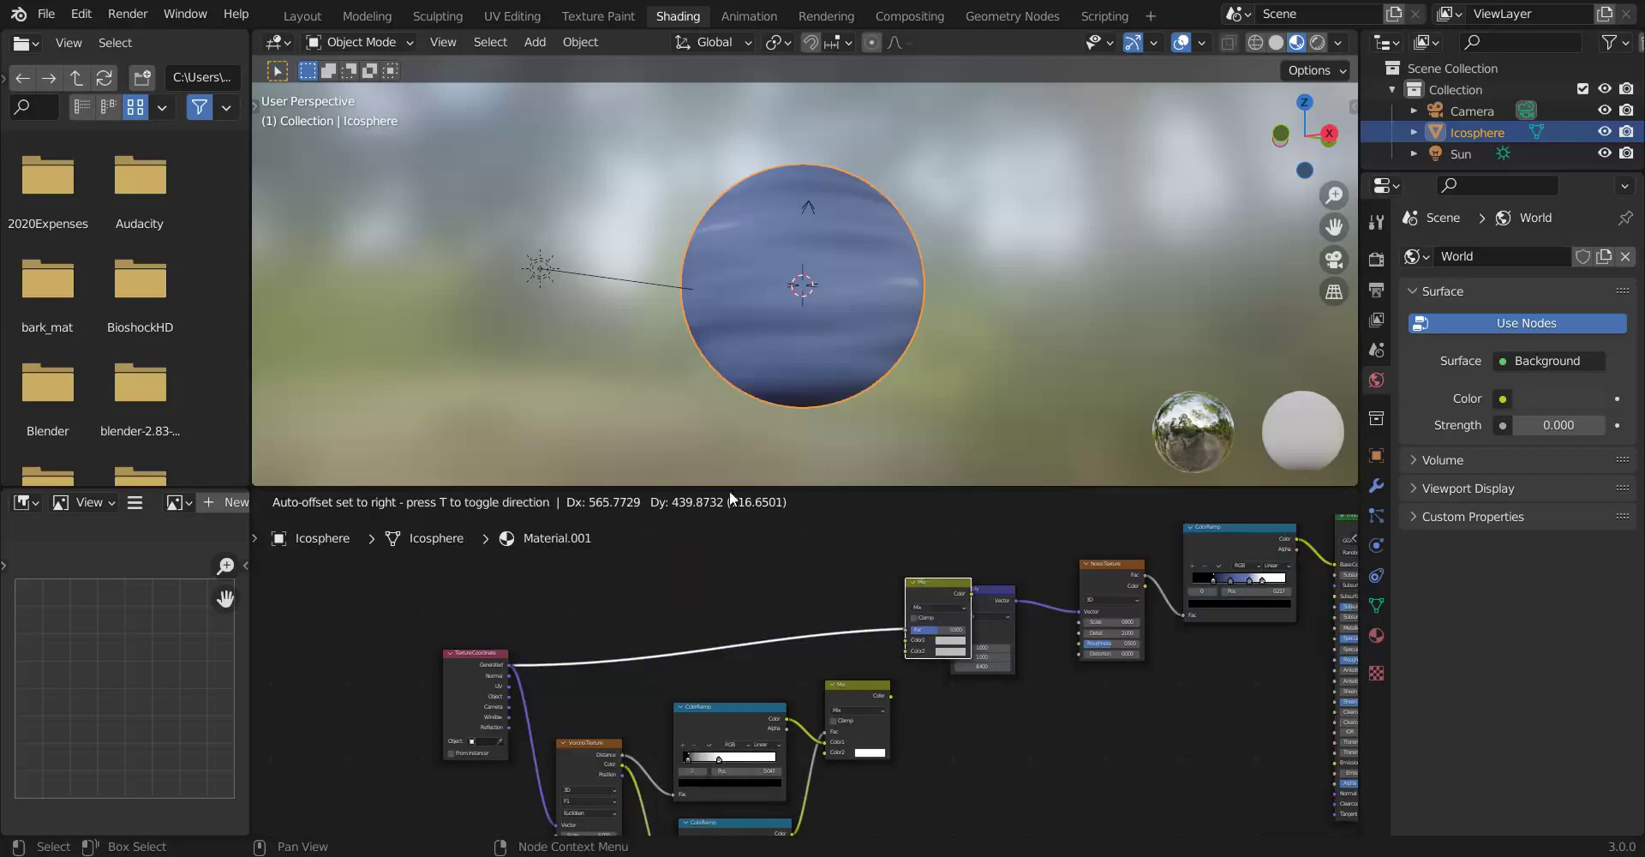
click(757, 549)
scroll(758, 548, up, 2)
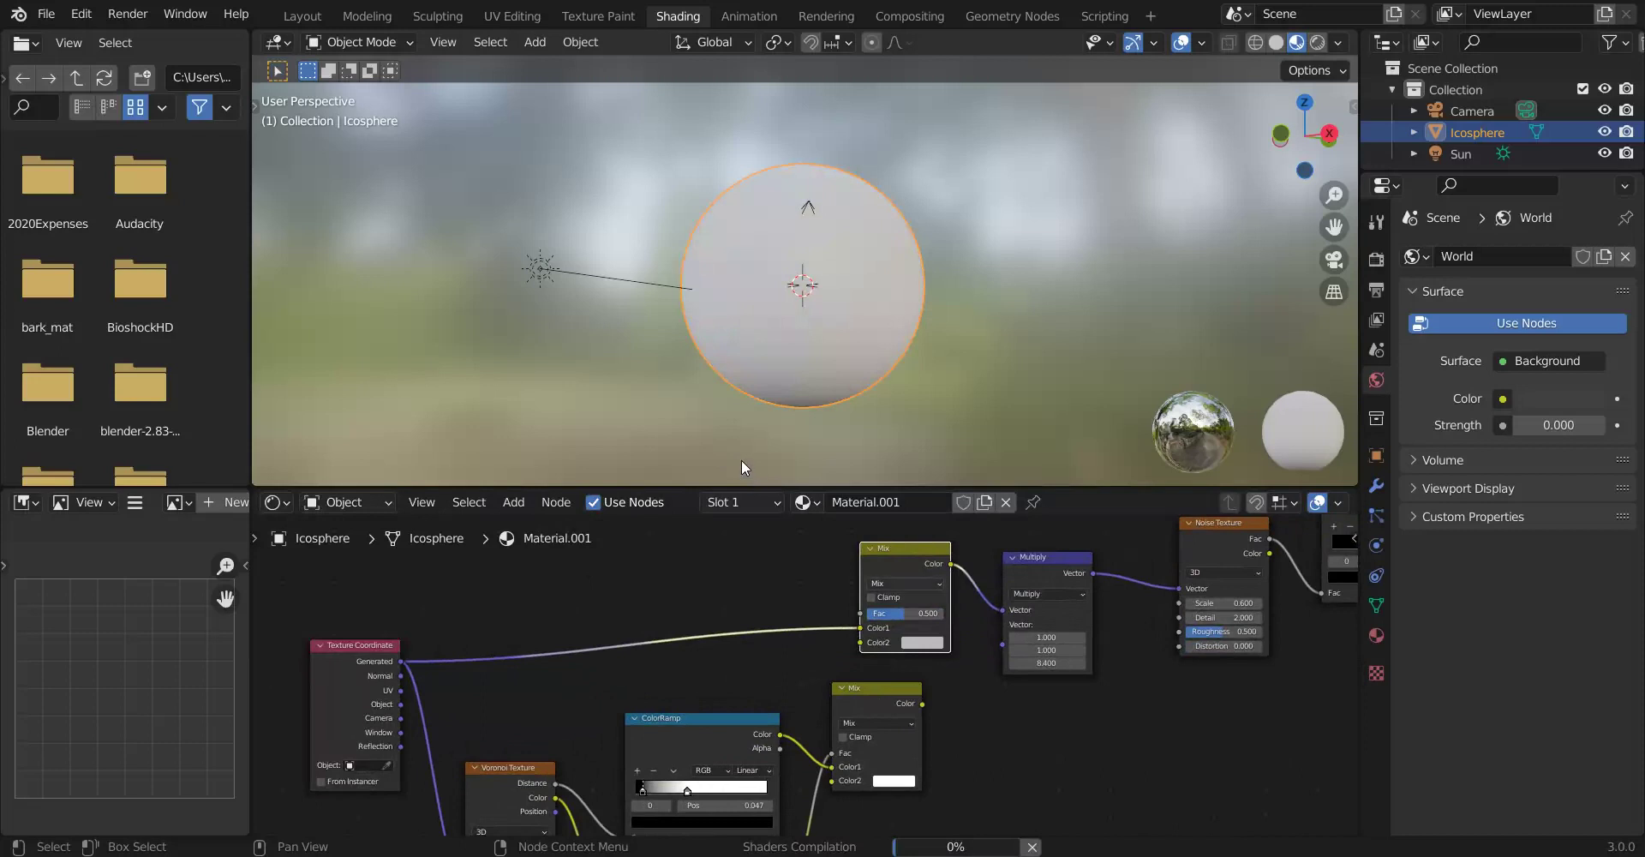
click(908, 584)
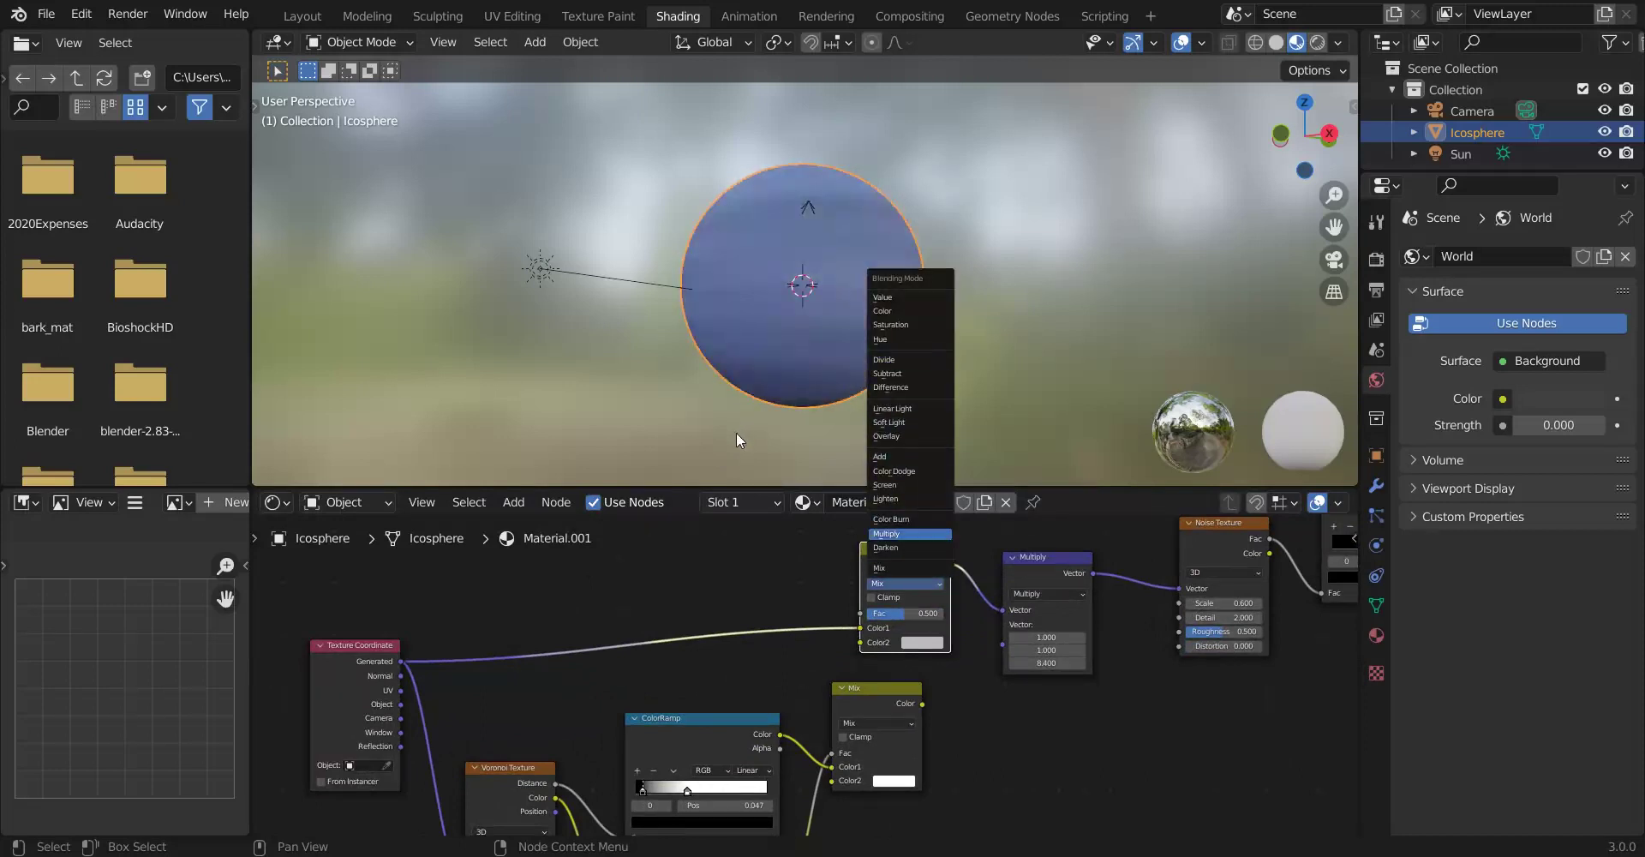
click(886, 533)
Move the Texture Coordinate and spot nodes left and connect the spot Mix node's Color to the color Multiply node's Color2.
key(Home)
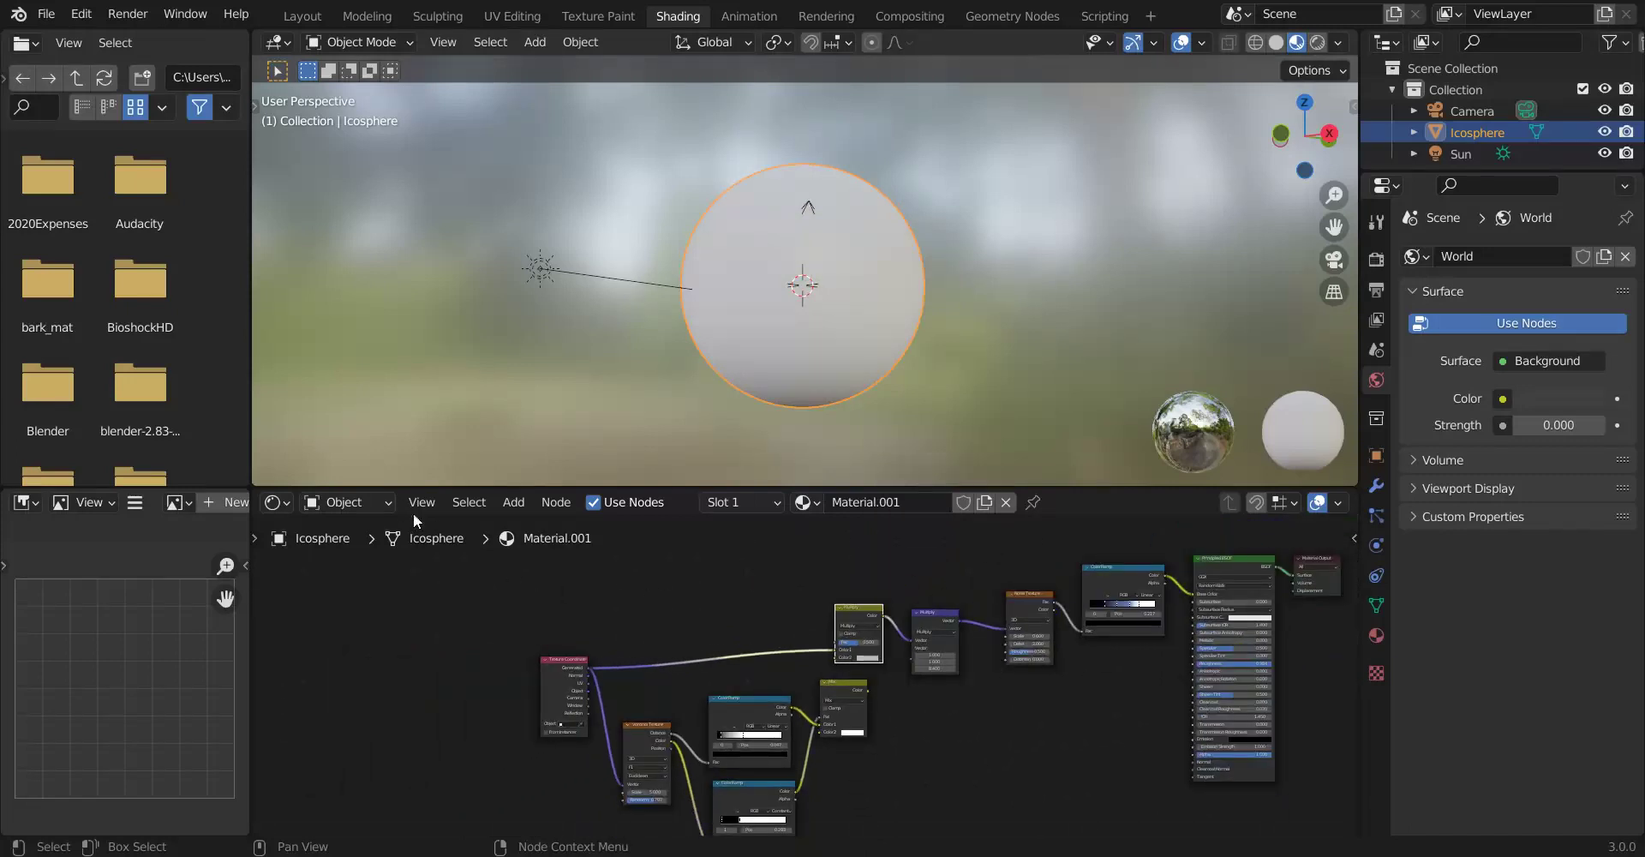
drag(503, 625, 818, 822)
key(g)
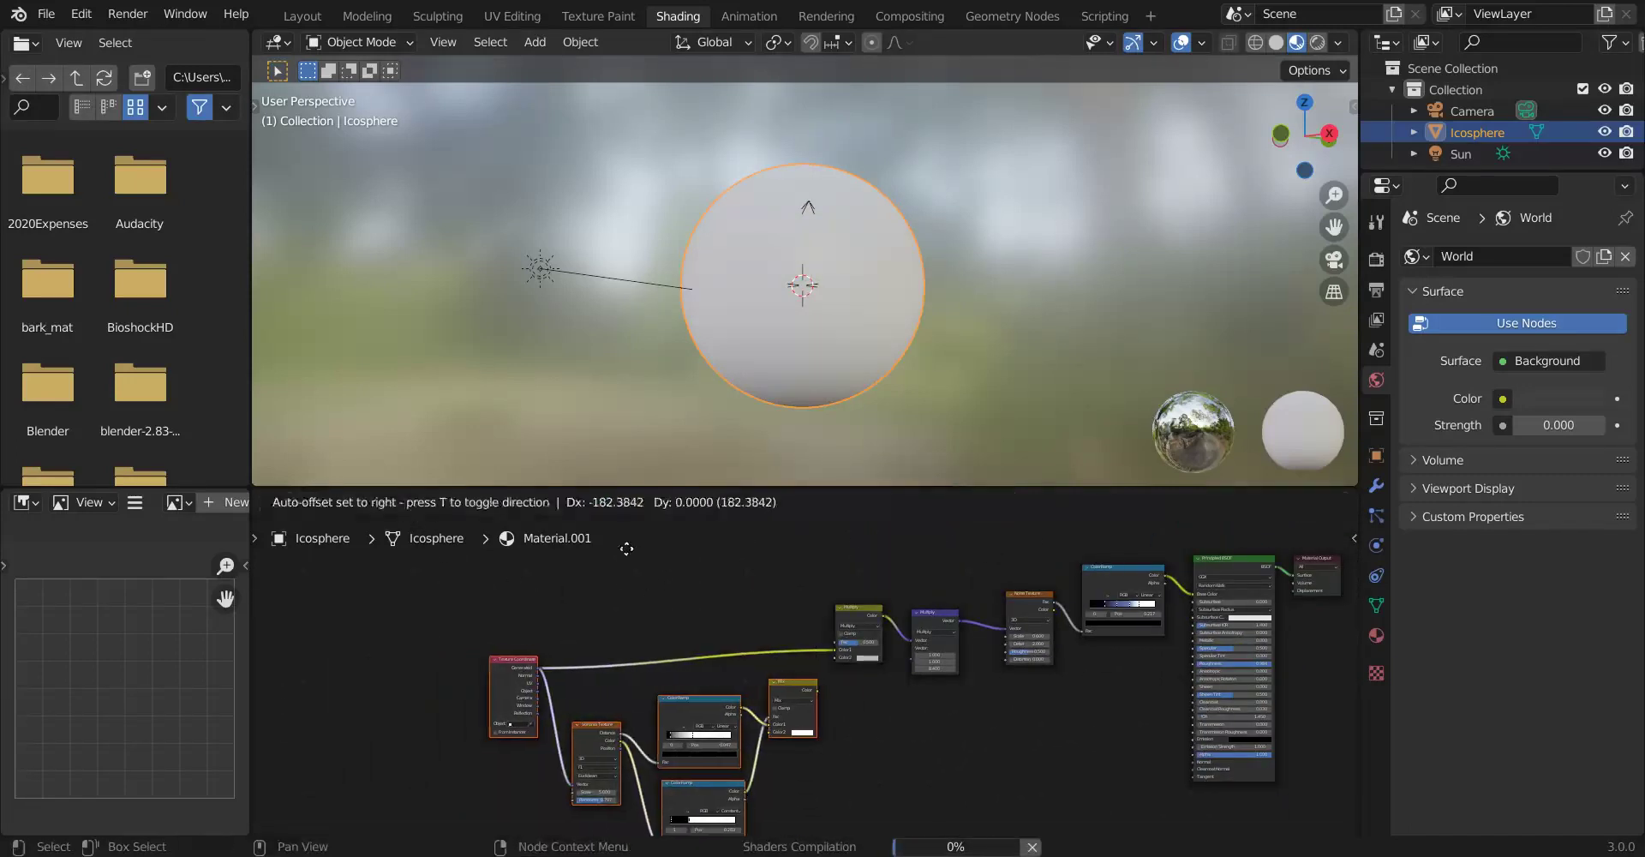
click(610, 540)
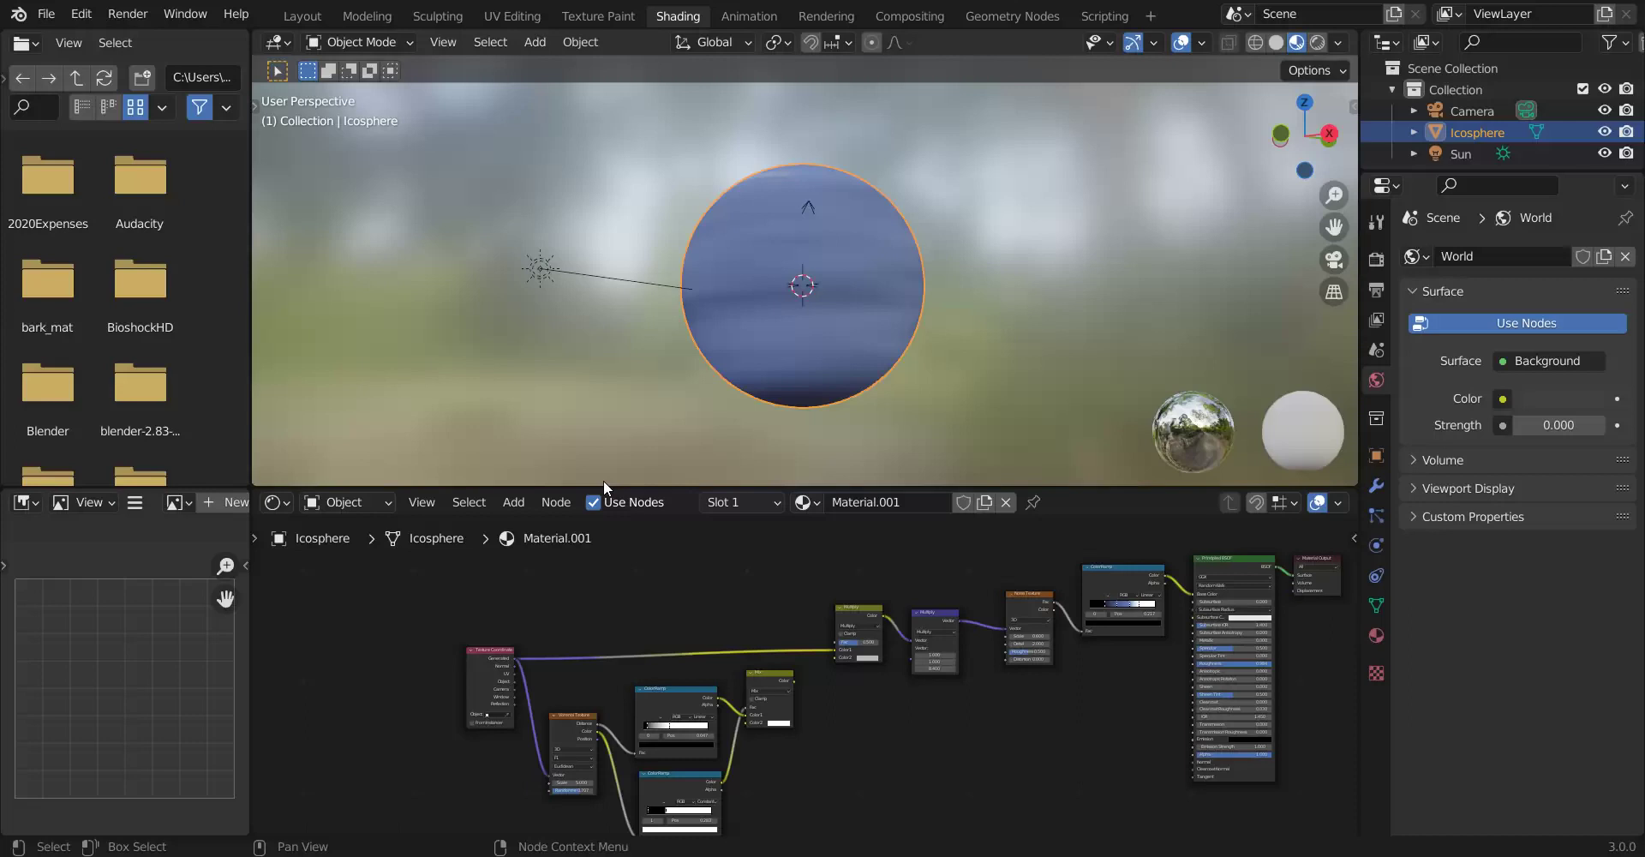
scroll(634, 617, up, 3)
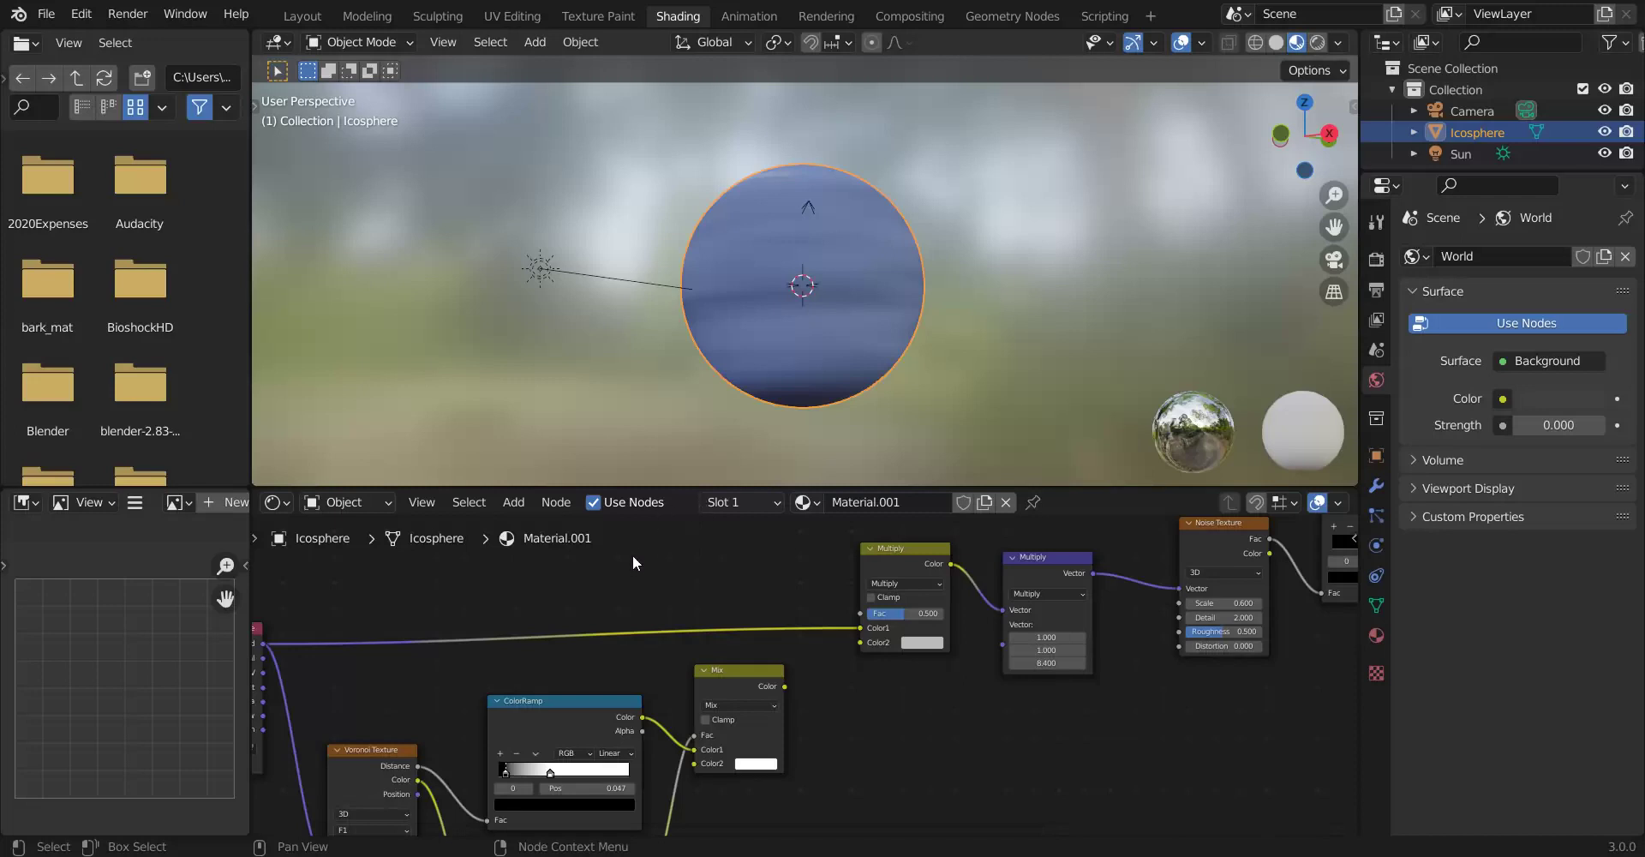
drag(785, 686, 860, 641)
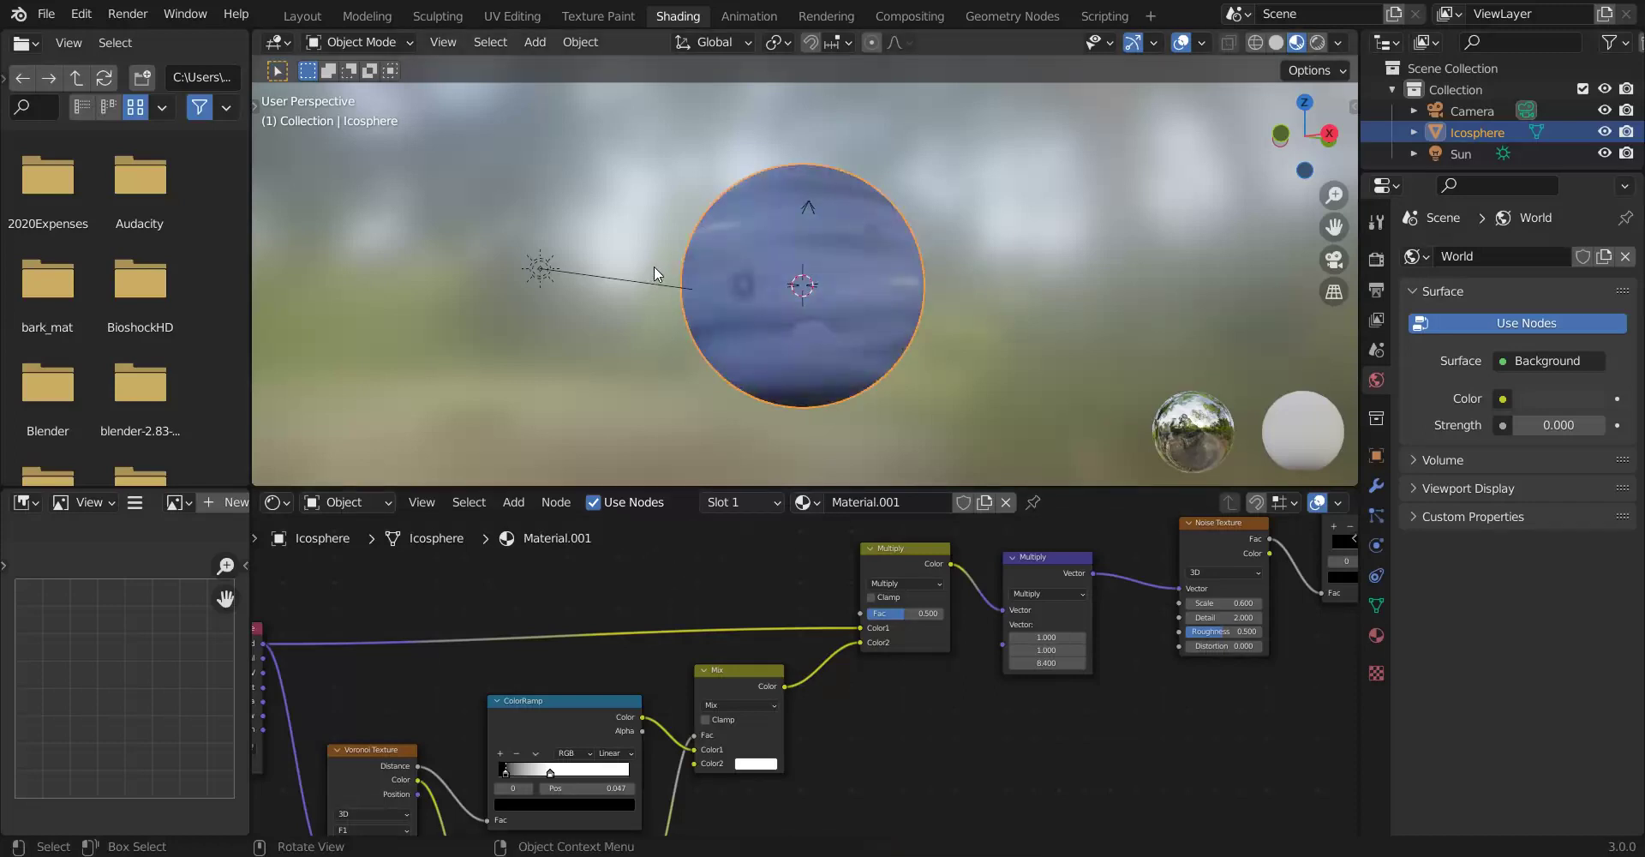
Slightly lower the color Multiply node's Fac and inspect the spots from around the planet.
mouse_move(654, 265)
middle_down()
mouse_move(737, 250)
mouse_move(690, 269)
mouse_move(687, 241)
mouse_move(580, 276)
mouse_move(647, 240)
middle_up()
scroll(652, 257, up, 3)
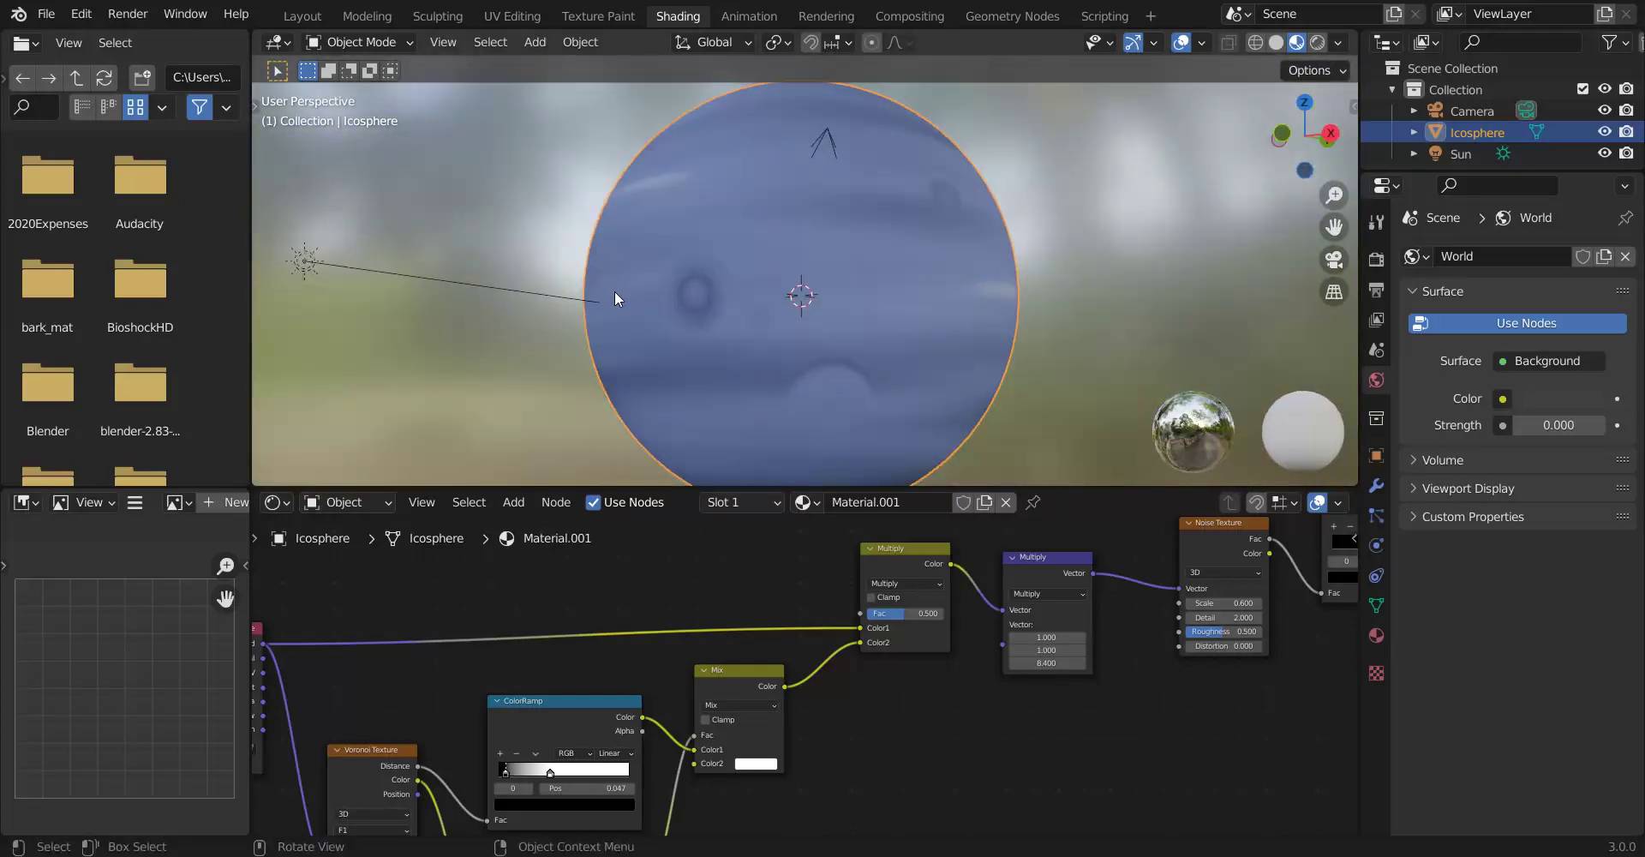
middle_drag(617, 296, 600, 342)
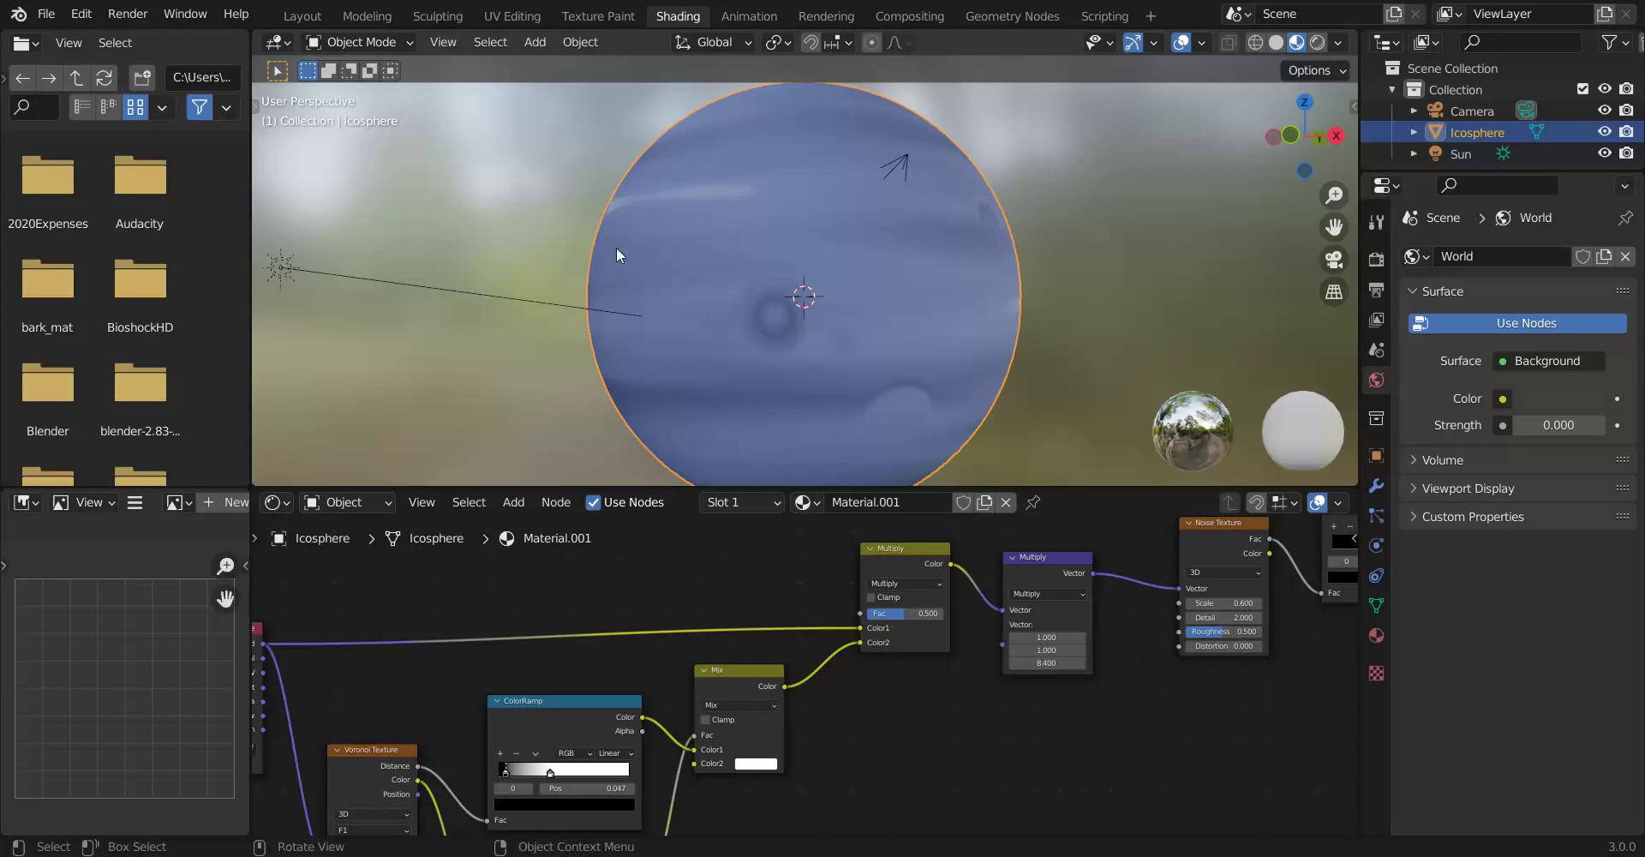
scroll(630, 244, down, 3)
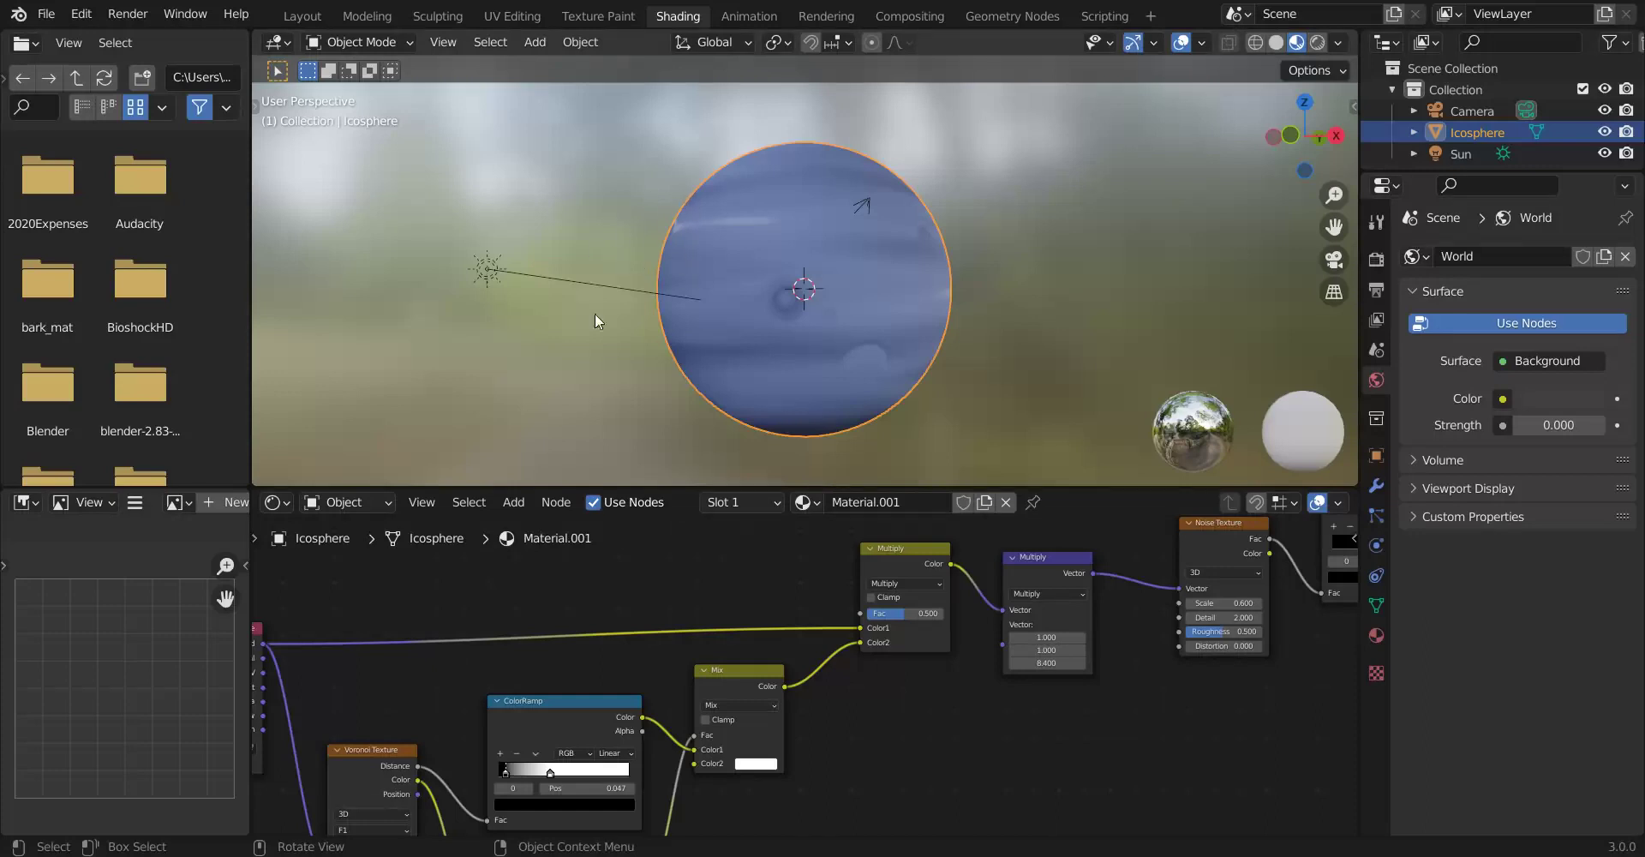
mouse_move(907, 613)
mouse_down()
mouse_move(936, 612)
mouse_move(902, 613)
mouse_up()
middle_drag(662, 248, 816, 256)
scroll(485, 519, down, 3)
middle_drag(383, 516, 546, 502)
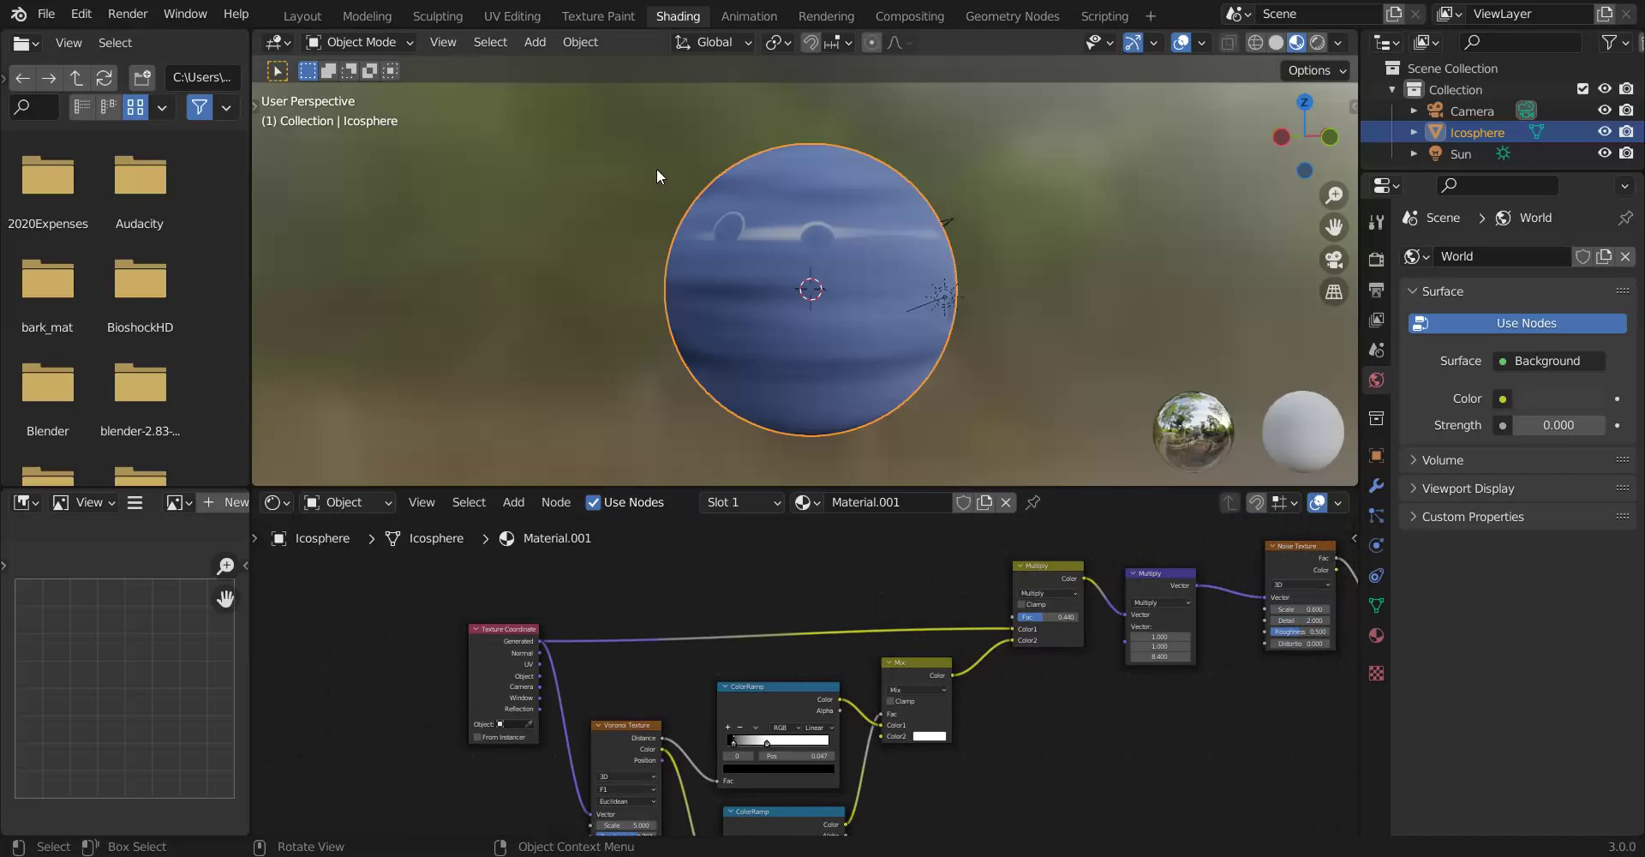
middle_drag(667, 261, 469, 267)
scroll(614, 293, up, 6)
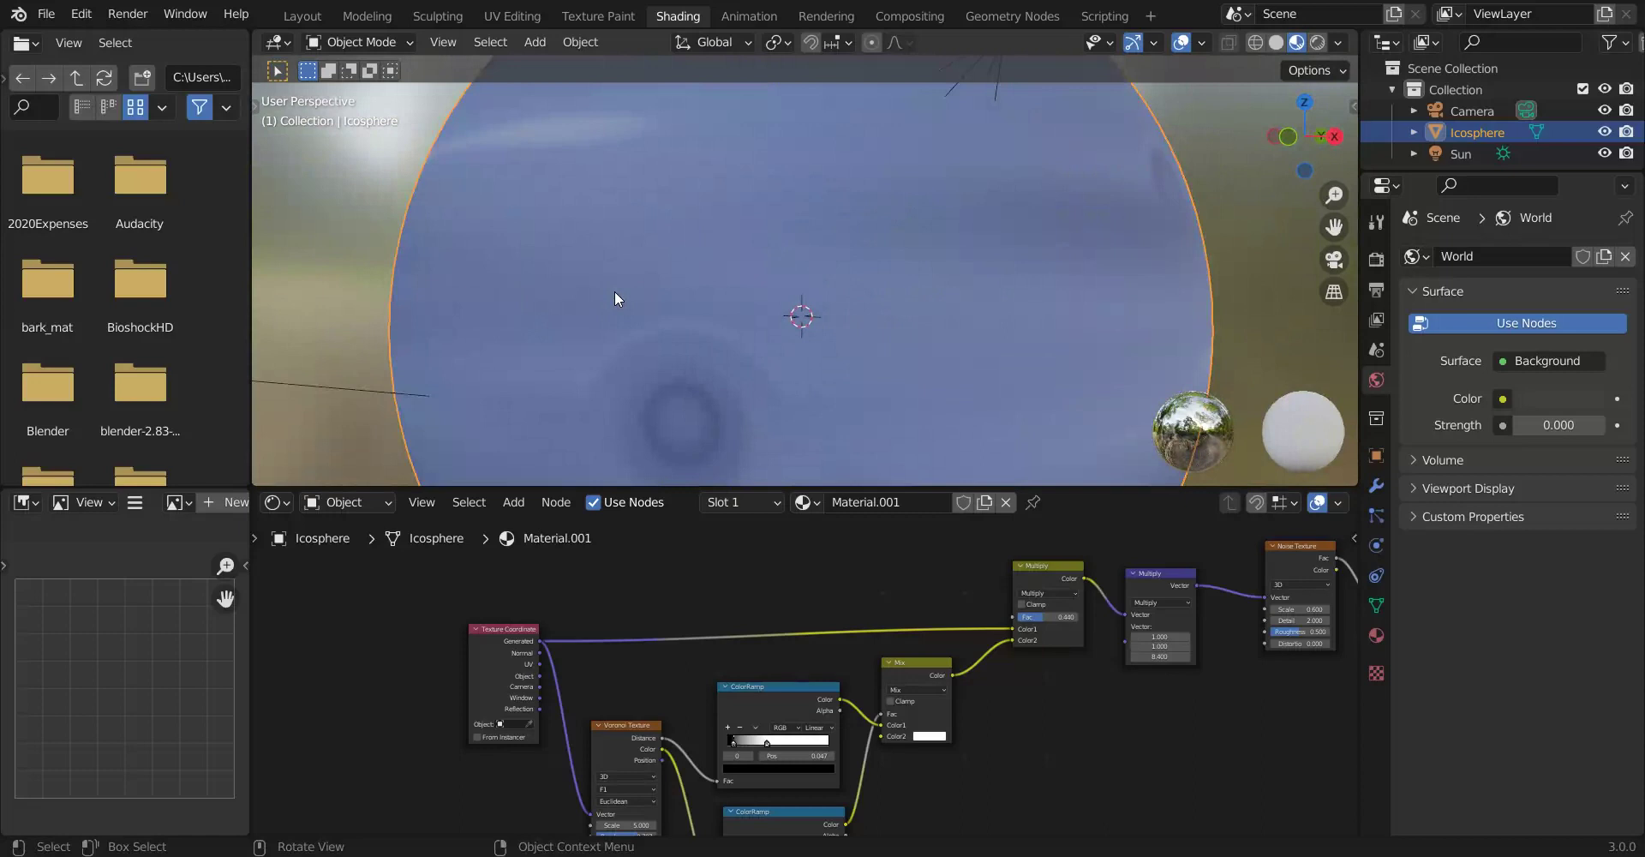
scroll(586, 249, down, 4)
Move the Texture Coordinate node left and insert a duplicate of the vector Multiply node between it and the Voronoi Texture.
key(g)
click(331, 516)
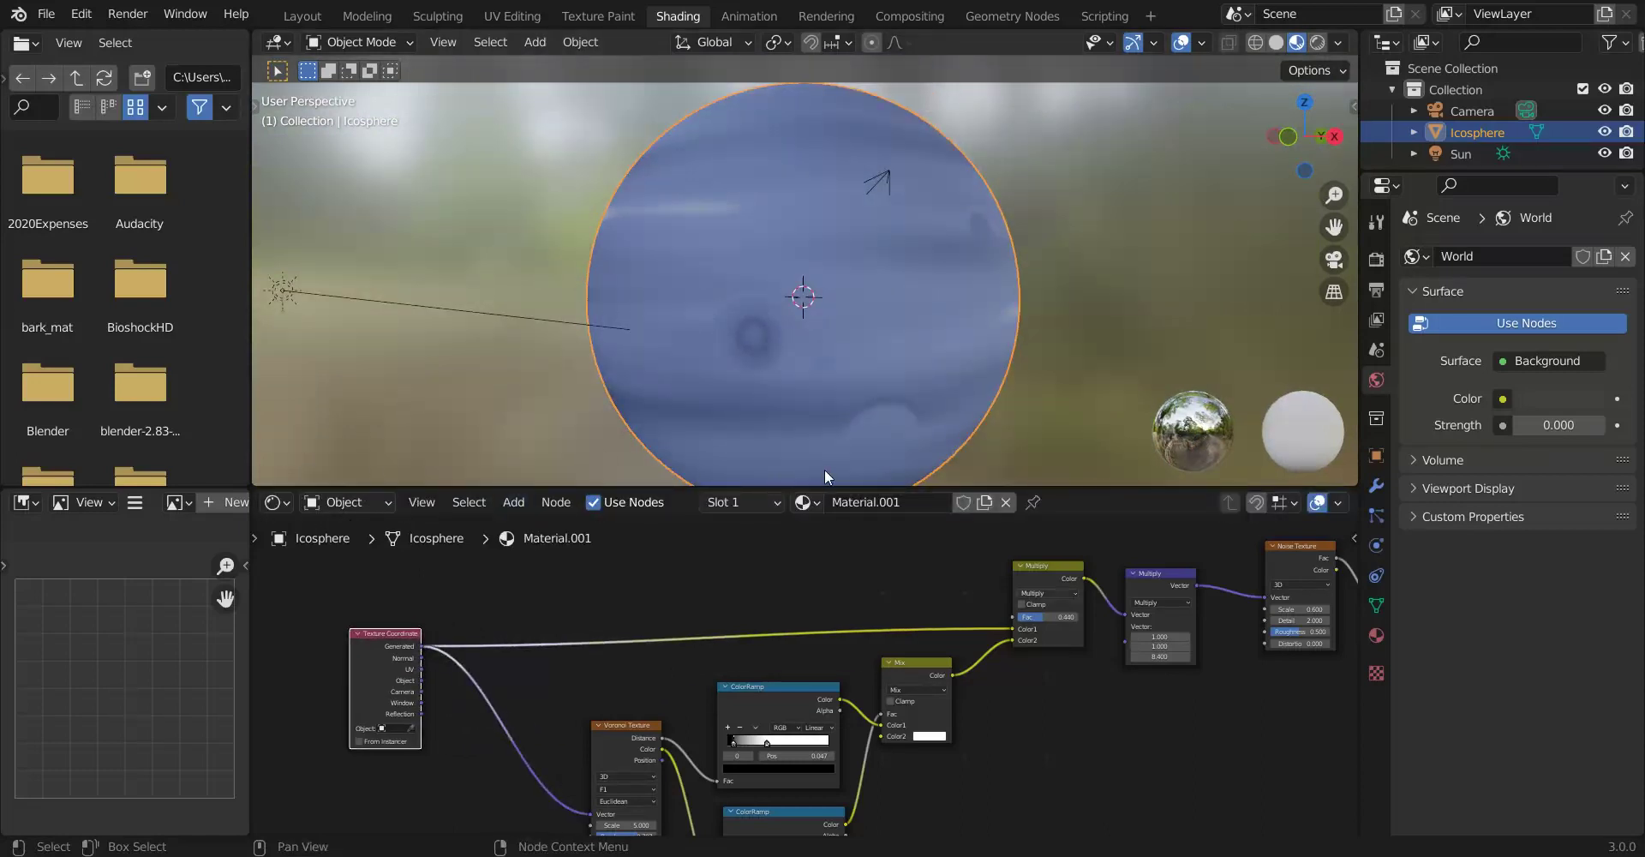
click(1154, 581)
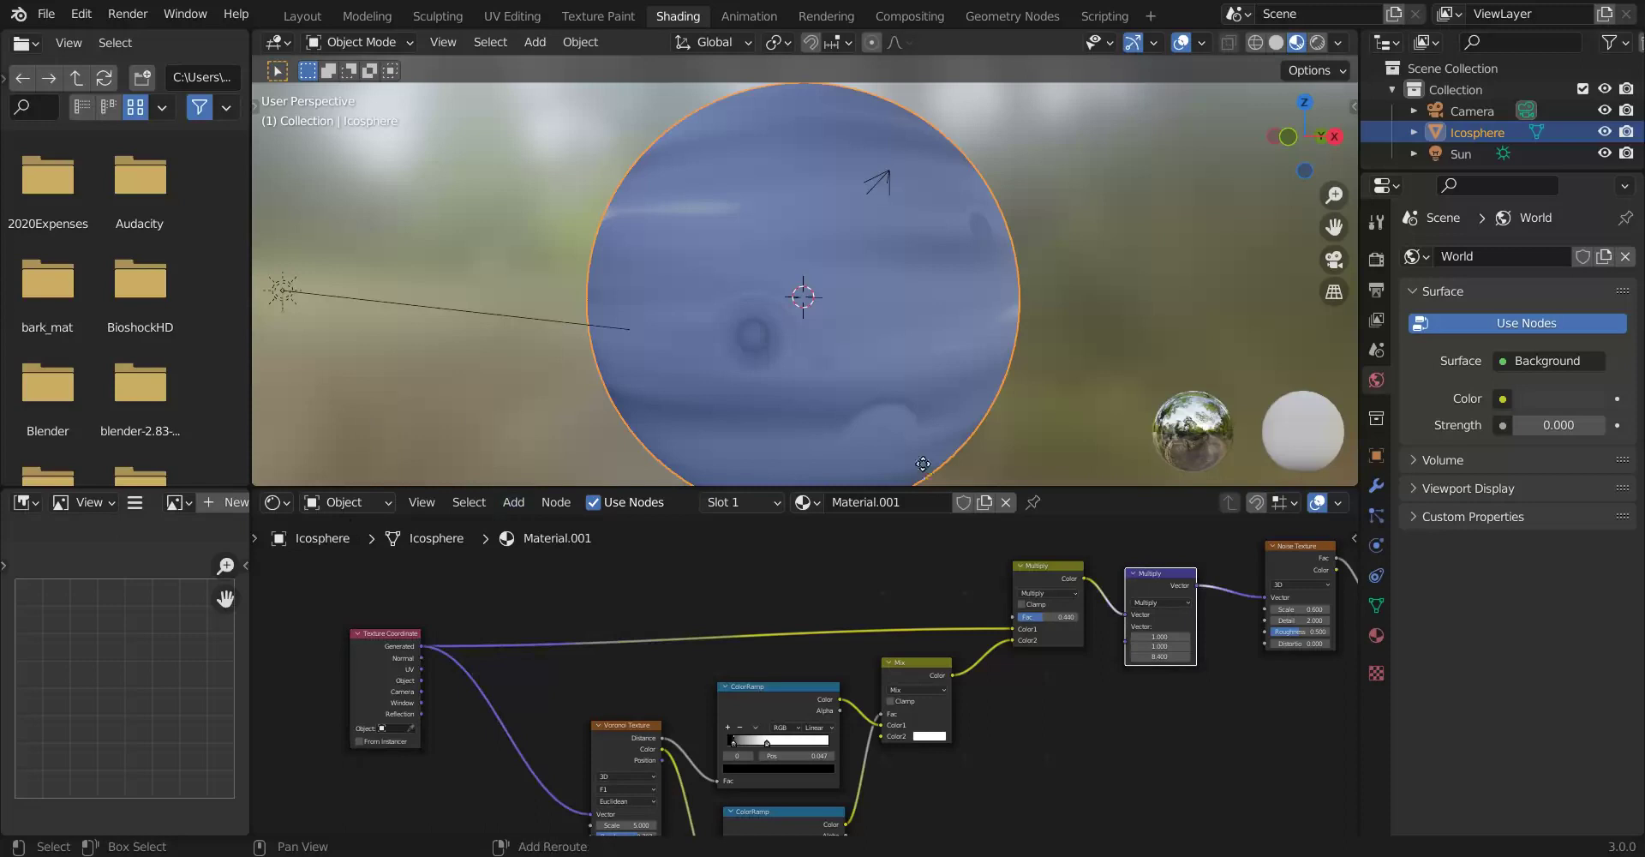
key(shift+d)
click(396, 573)
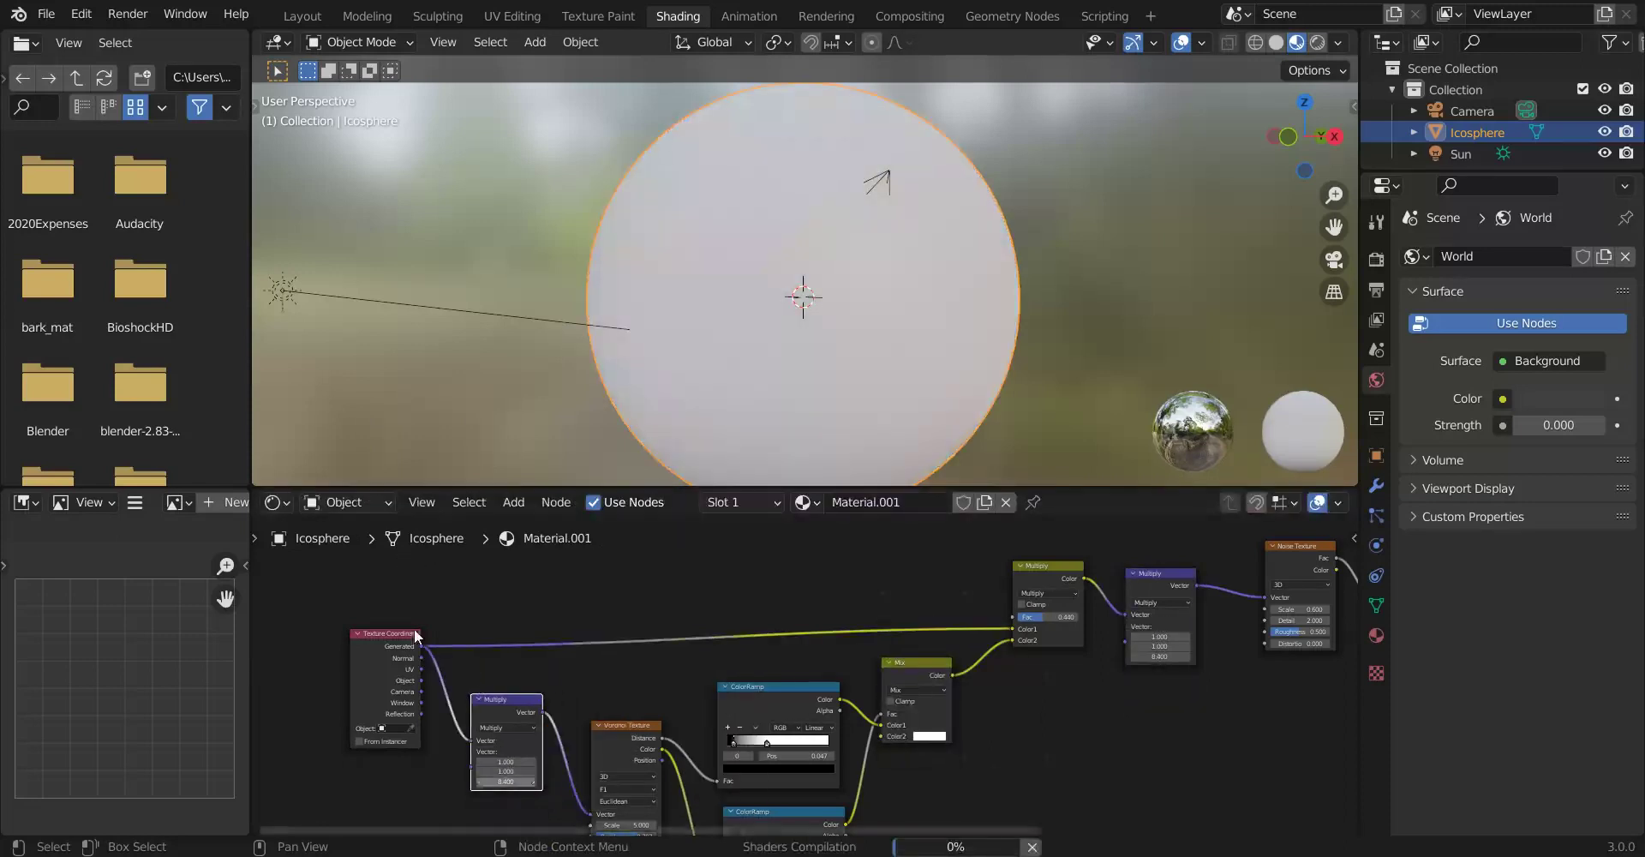
Set the duplicated vector Multiply node's third vector component to 1.600 and check the spots' shape on the planet.
scroll(436, 624, up, 3)
middle_drag(437, 624, 687, 514)
scroll(569, 558, up, 1)
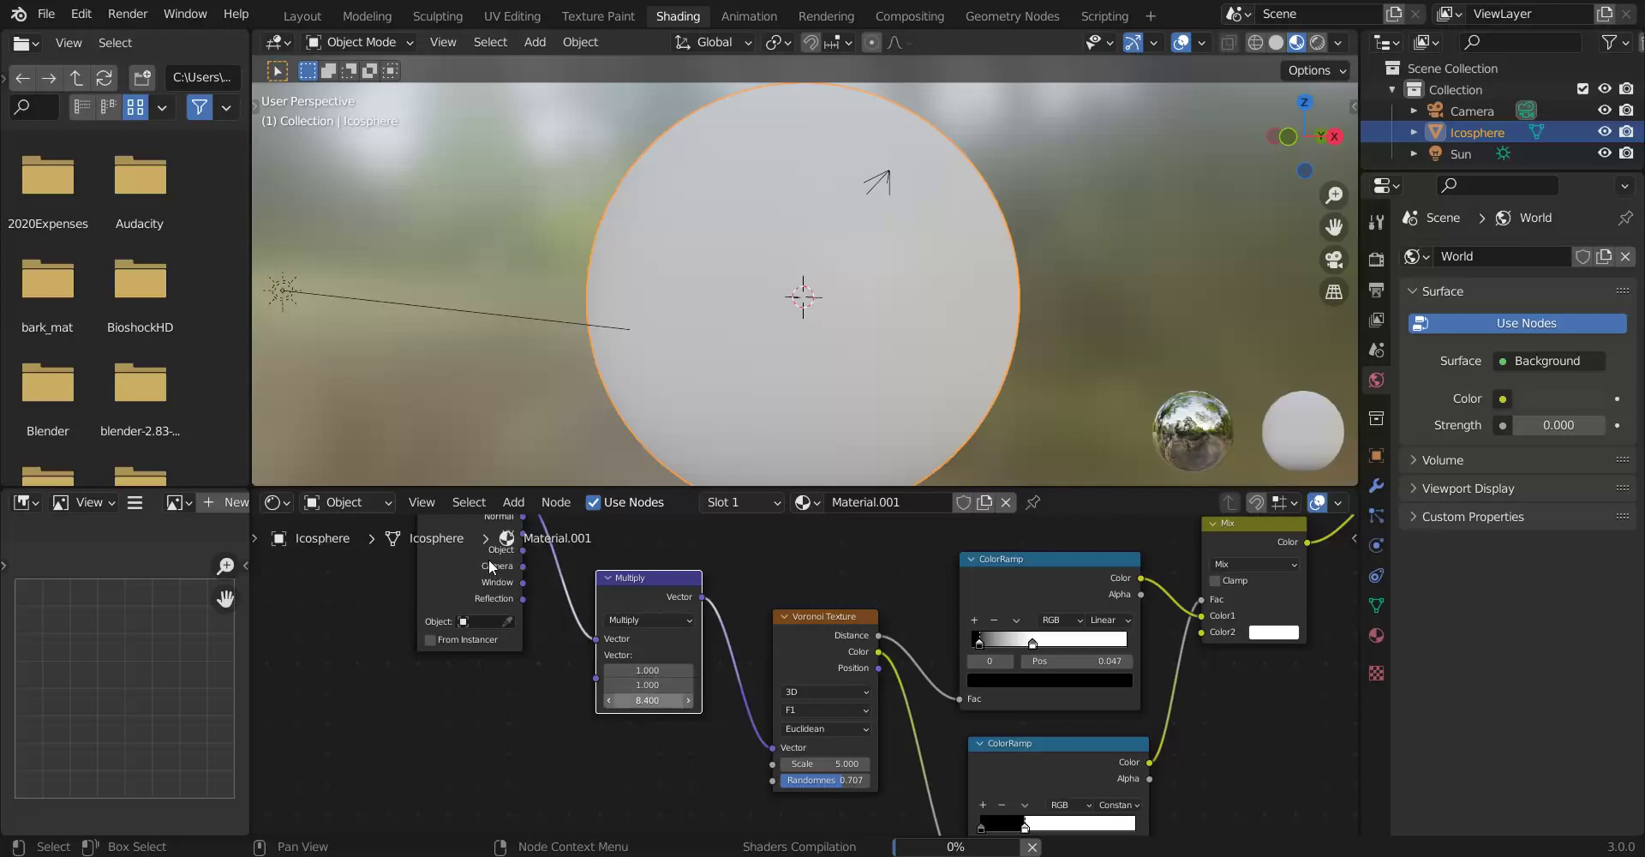
drag(647, 700, 581, 700)
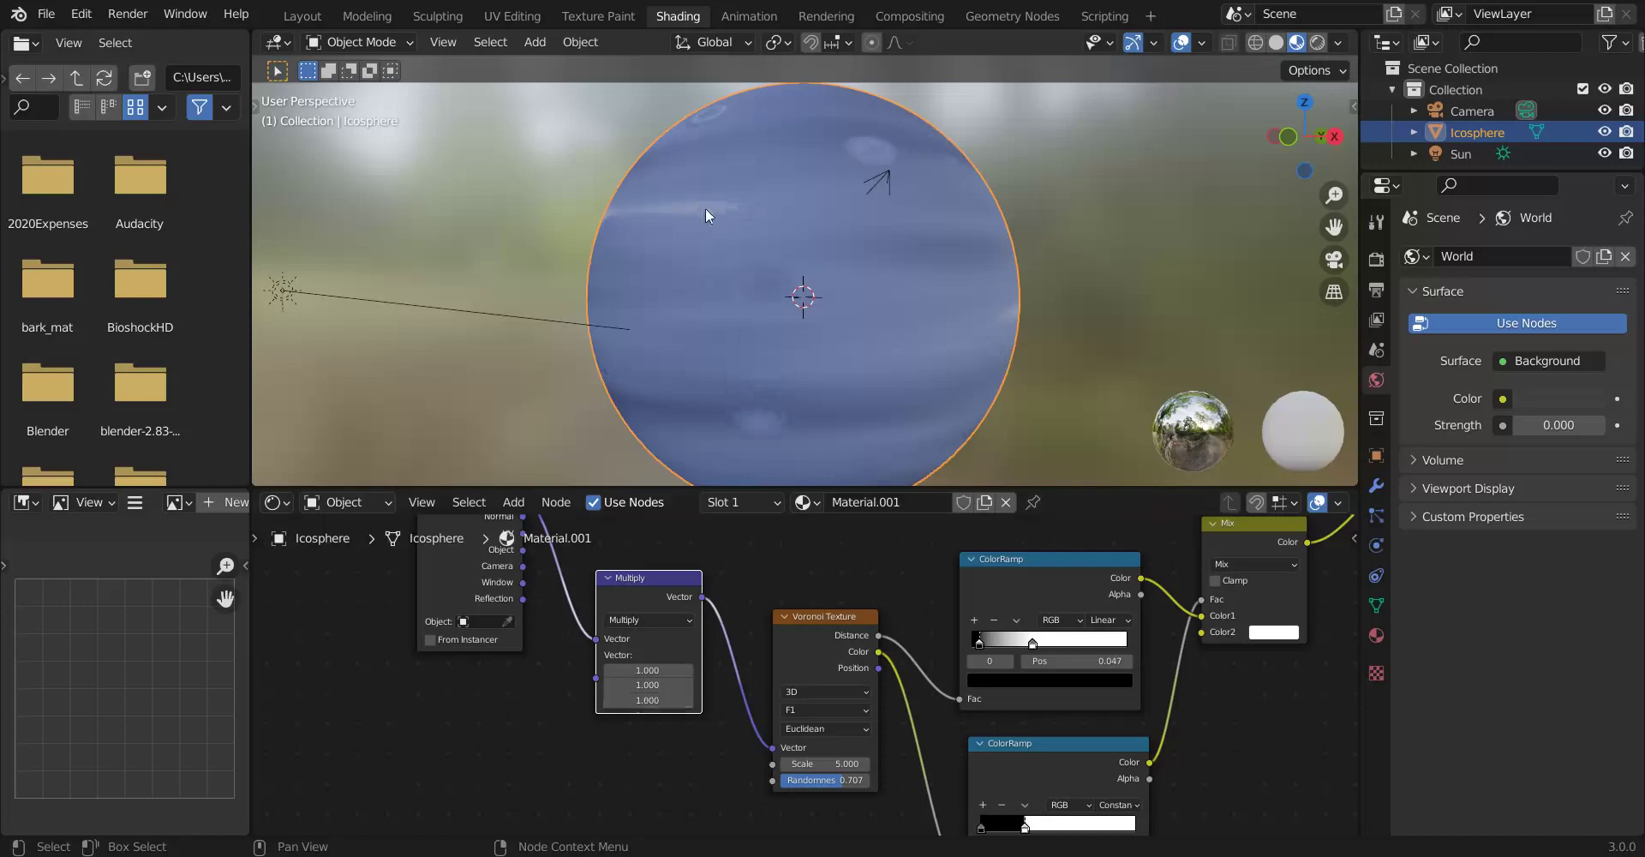
middle_drag(706, 214, 652, 221)
scroll(903, 574, down, 1)
Set the Voronoi Texture's Scale to 2.700 and check the spots' size on the planet.
middle_drag(799, 542, 646, 516)
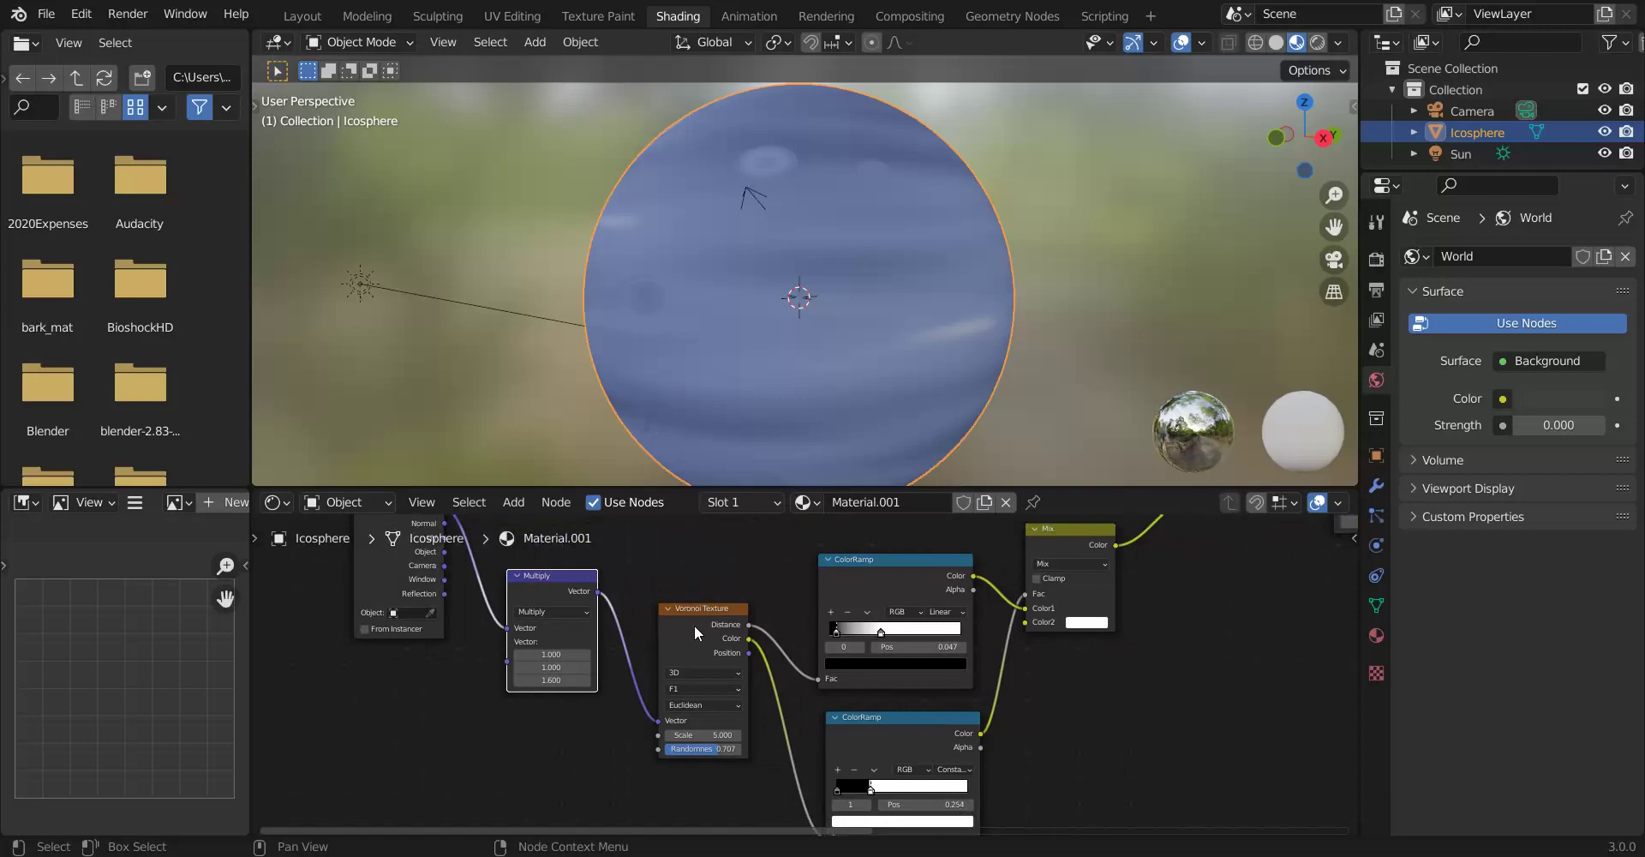
drag(702, 735, 651, 734)
middle_drag(669, 221, 651, 248)
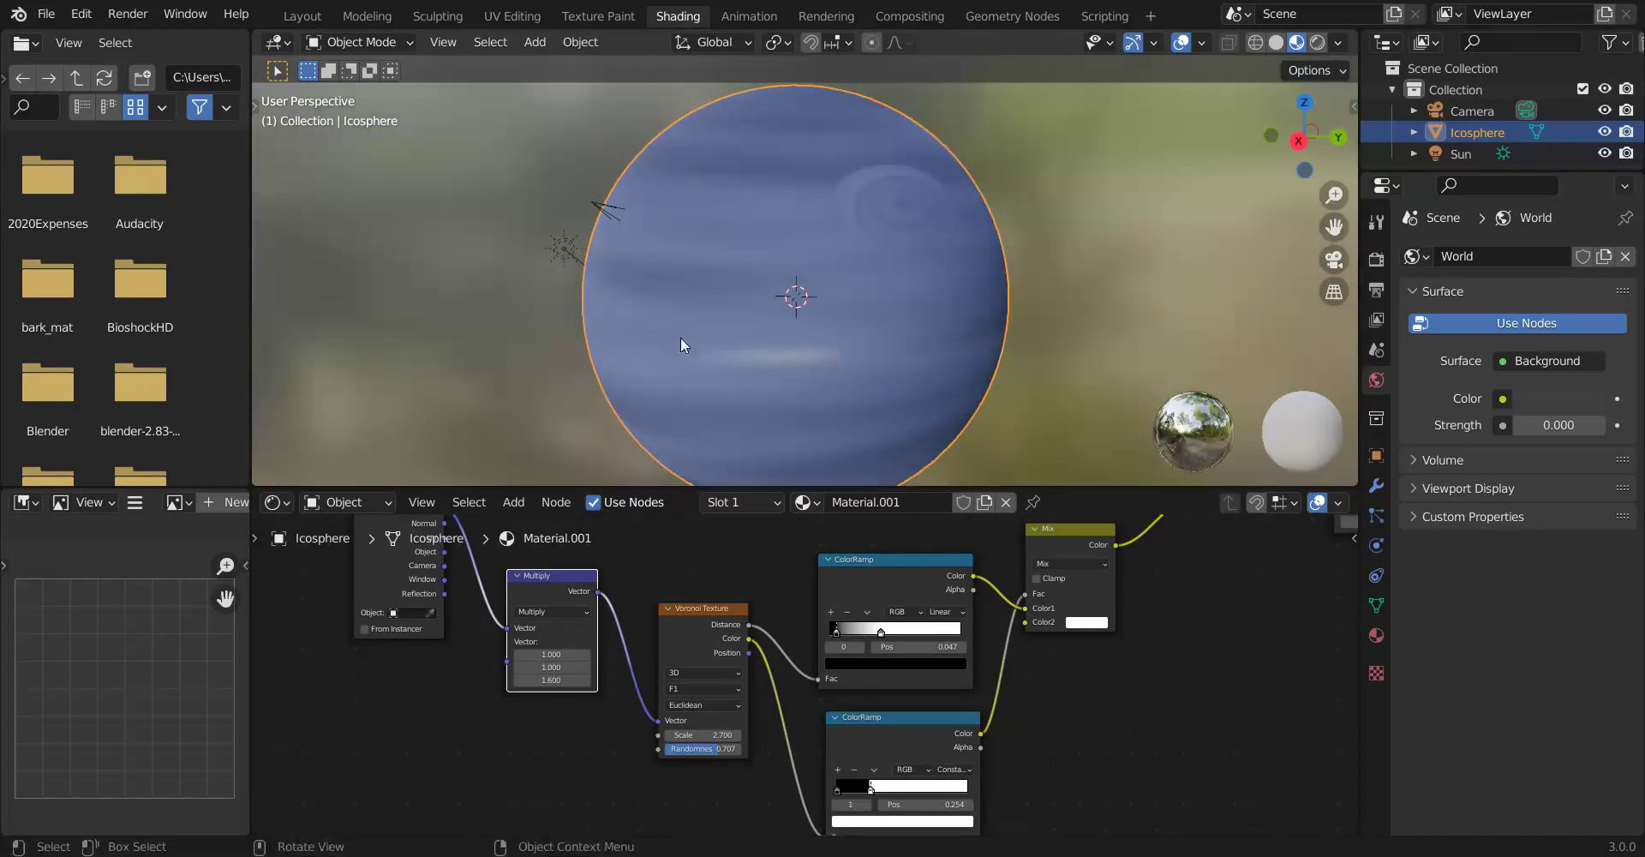
Switch the viewport to Rendered shading and orbit to the planet's sunlit side.
scroll(690, 214, down, 3)
click(1318, 42)
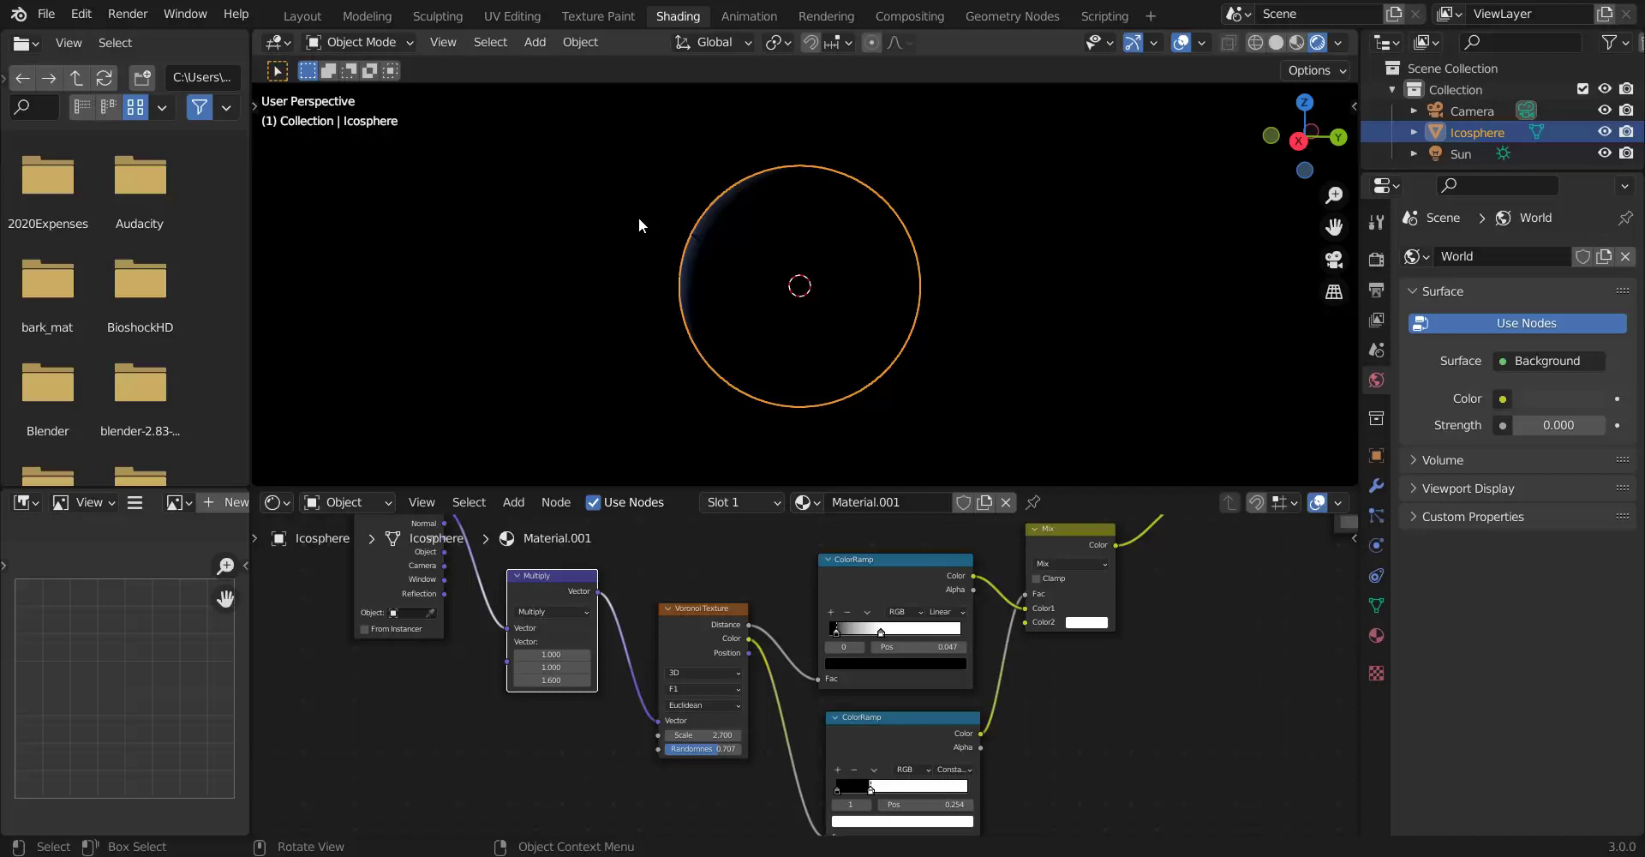
middle_drag(617, 246, 664, 211)
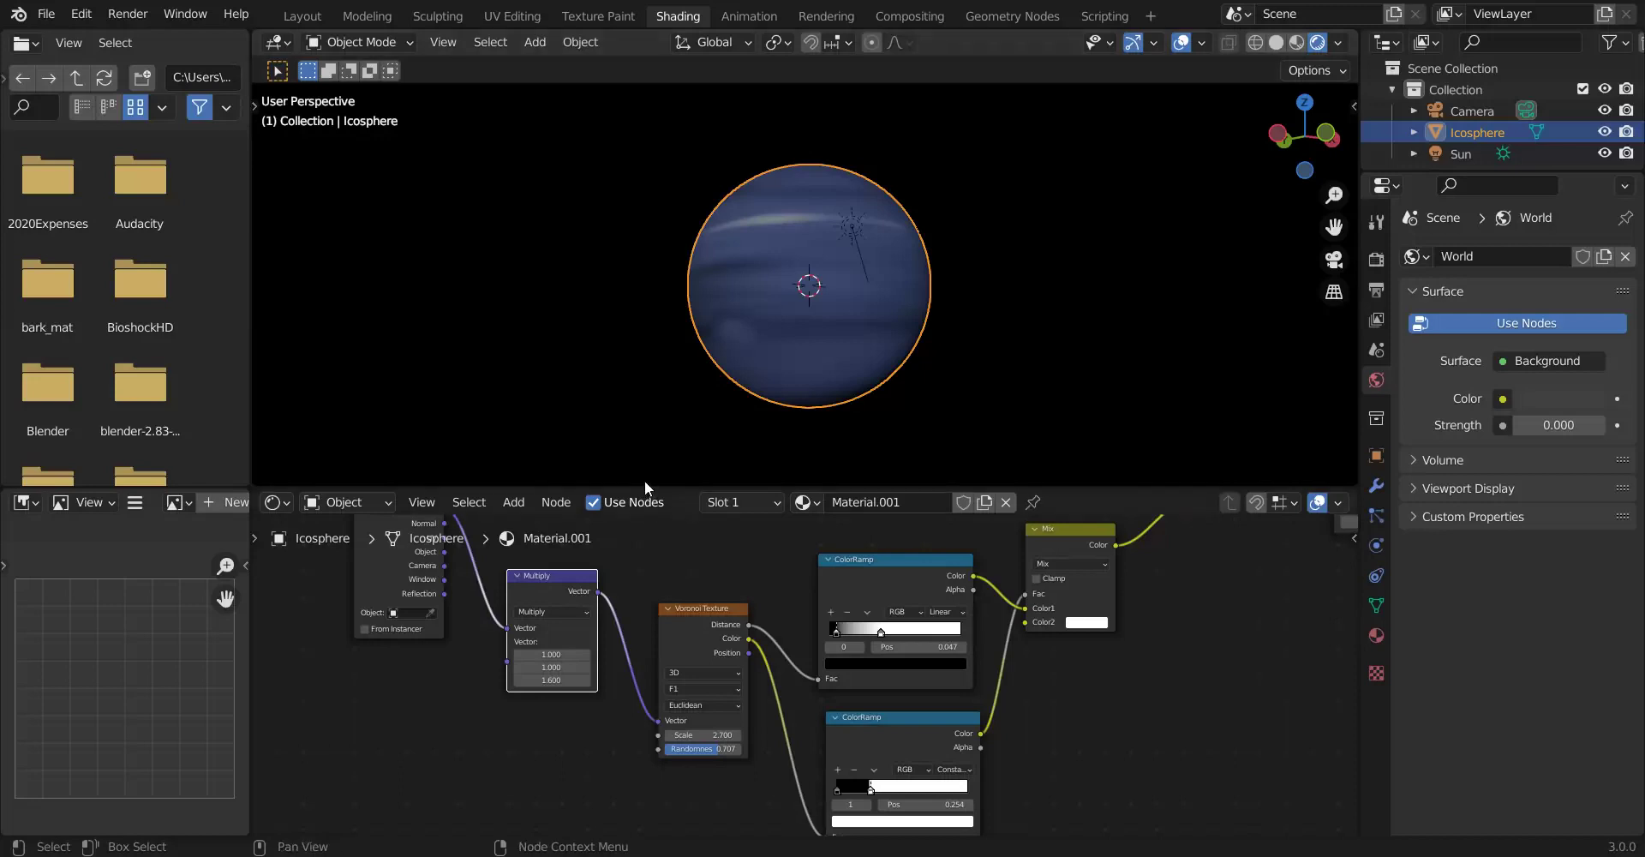
scroll(602, 471, down, 1)
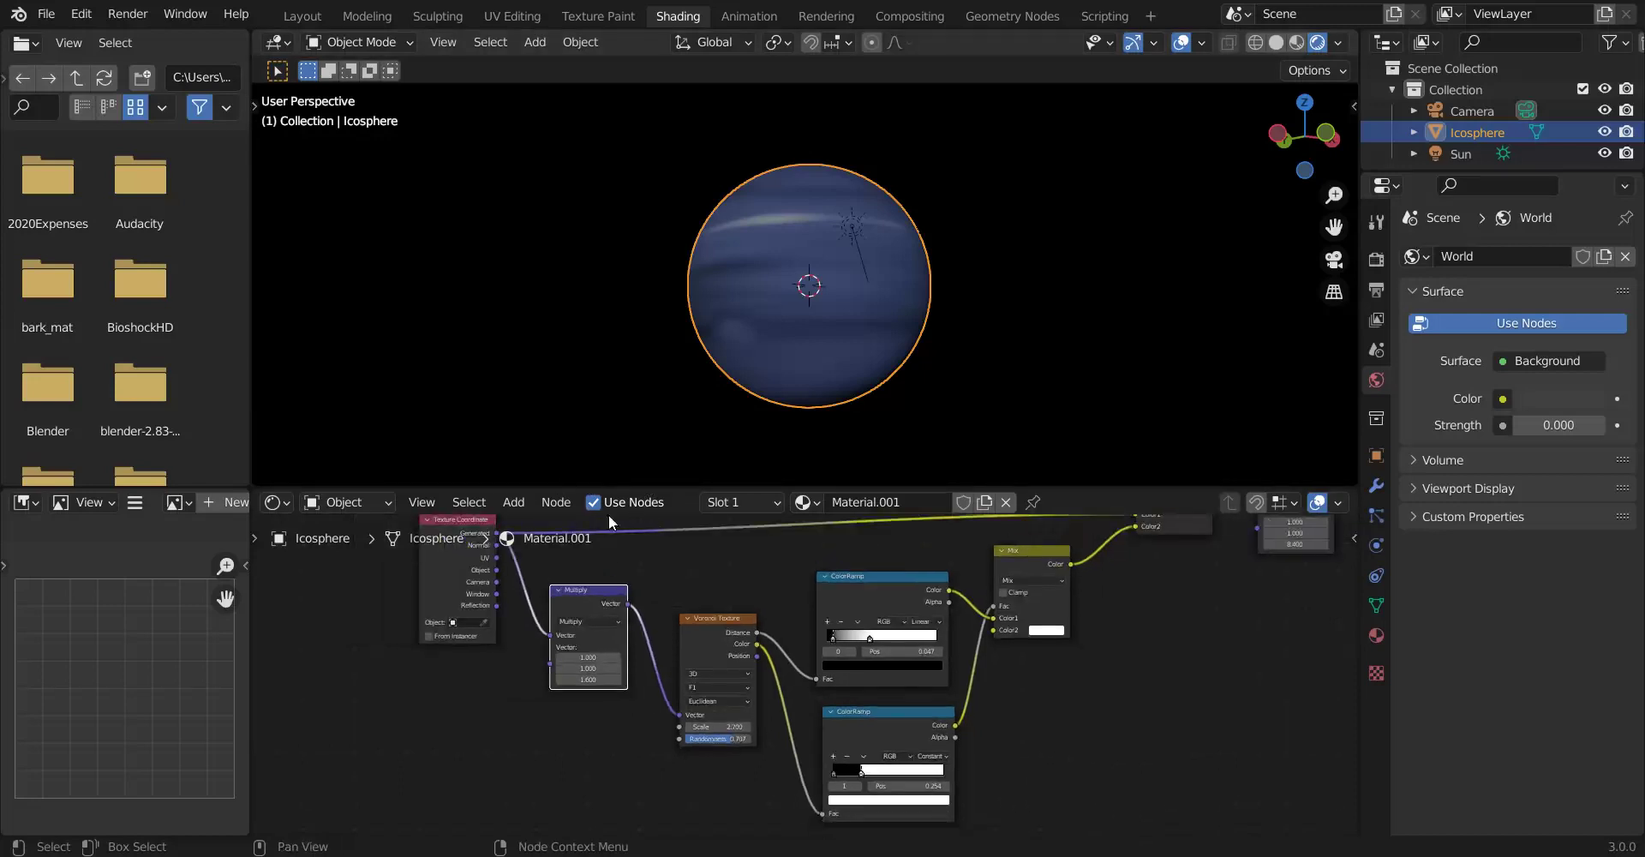